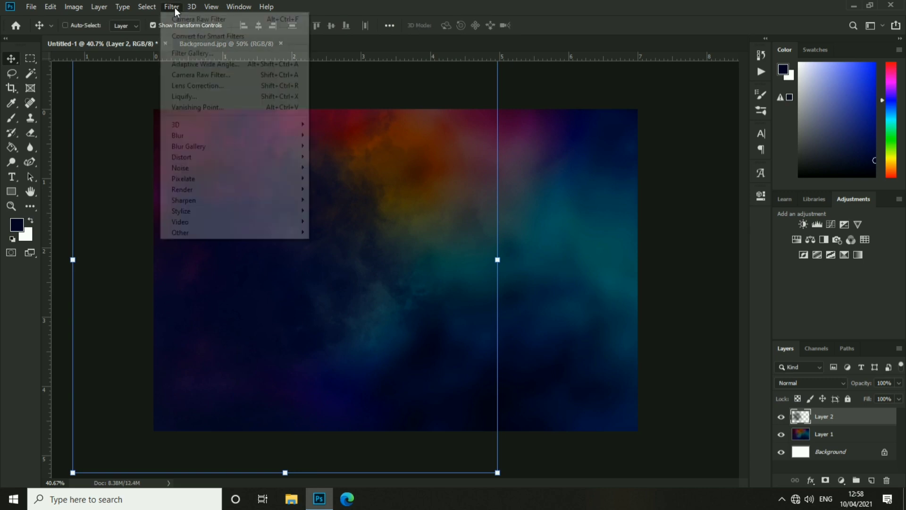
Apply a Gaussian Blur with a radius of 18.0 pixels to the dark texture on Layer 2
{"action": "mouse_move", "coordinate": [199, 135]}
{"action": "left_click", "coordinate": [348, 178]}
{"action": "key", "text": "Return"}
{"action": "key", "text": "v"}
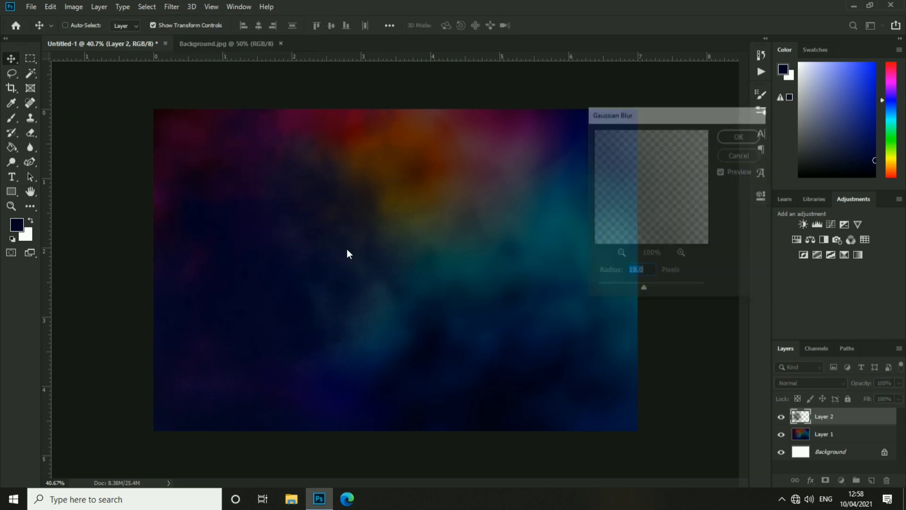
Duplicate the blurred dark texture twice and spread the copies over the colorful background to darken it
{"action": "left_click_drag", "start_coordinate": [348, 255], "coordinate": [396, 205]}
{"action": "key", "text": "ctrl+z"}
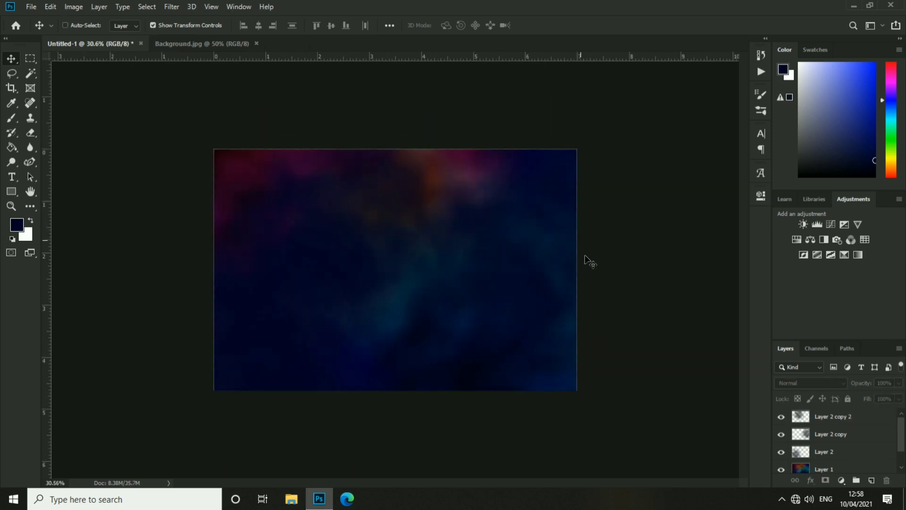
{"action": "key", "text": "ctrl+shift+z"}
Draw a tall rectangle shape about 219 by 692 px near the canvas's upper-left corner
{"action": "left_click", "coordinate": [12, 201]}
{"action": "left_click", "coordinate": [11, 191]}
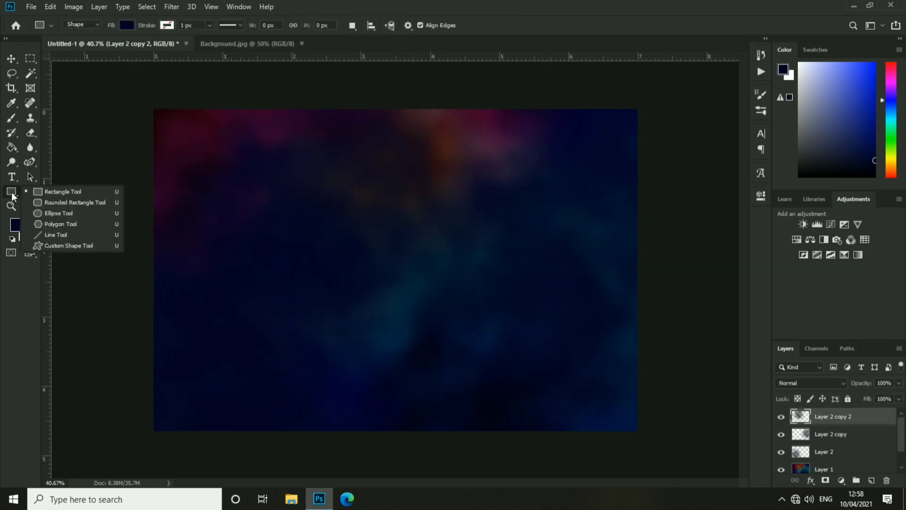
{"action": "left_click", "coordinate": [61, 187]}
{"action": "left_click_drag", "start_coordinate": [218, 274], "coordinate": [218, 274]}
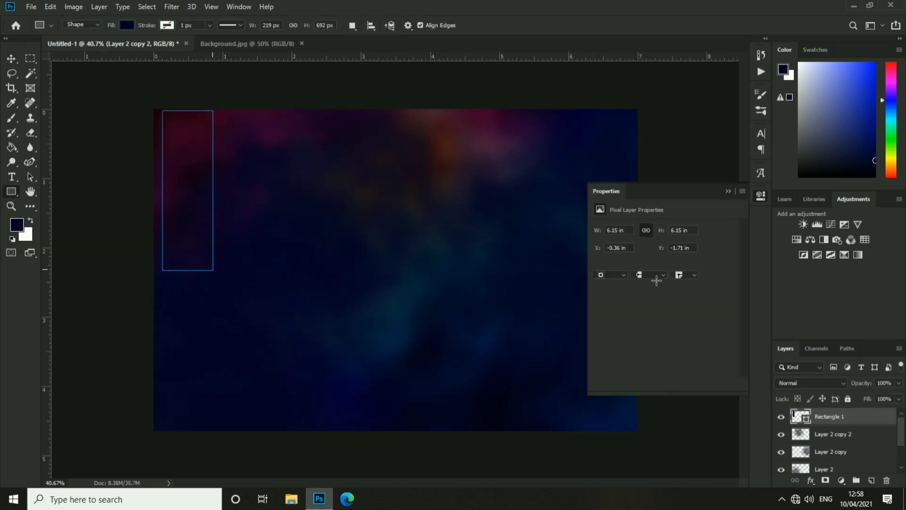
Set the rectangle's fill to solid white
{"action": "left_click", "coordinate": [599, 264]}
{"action": "left_click", "coordinate": [651, 313]}
{"action": "key", "text": "Escape"}
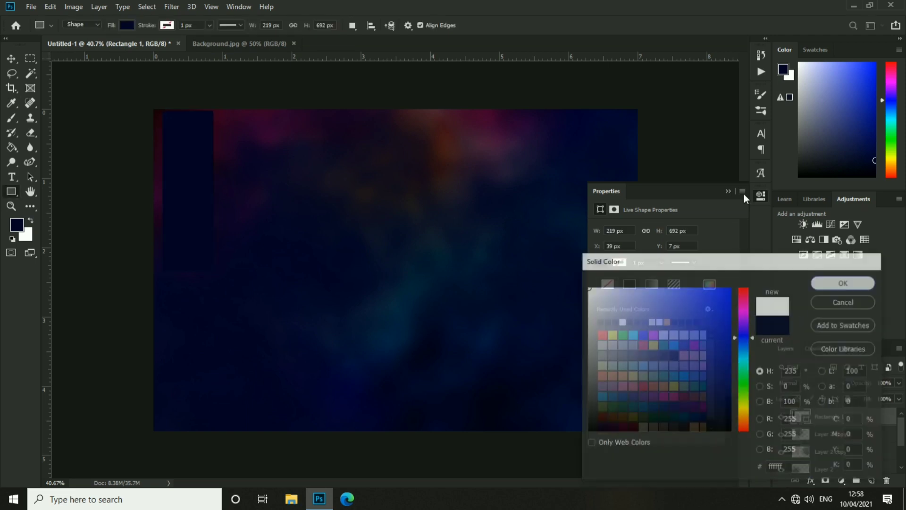
{"action": "left_click", "coordinate": [599, 298]}
Move the white rectangle slightly above the canvas's upper edge and stretch its lower edge downward
{"action": "key", "text": "v"}
{"action": "left_click", "coordinate": [185, 168]}
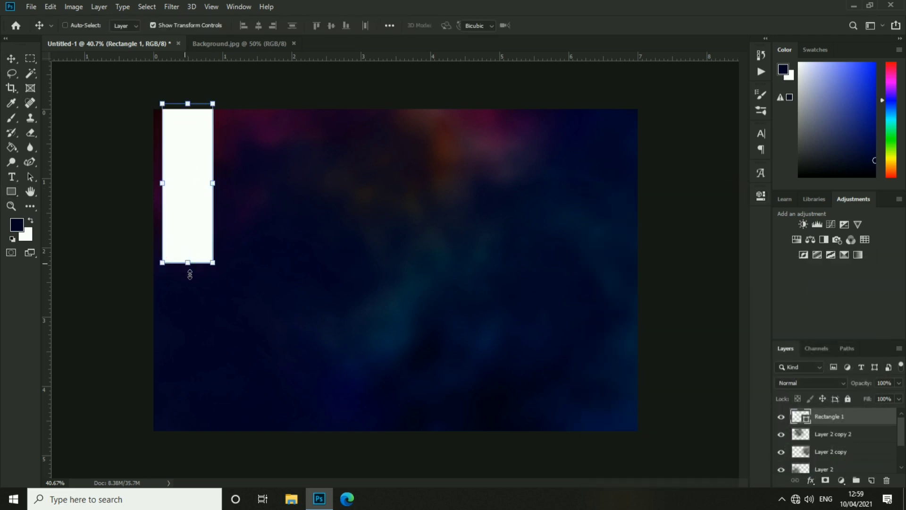
{"action": "left_click_drag", "start_coordinate": [190, 274], "coordinate": [190, 281]}
{"action": "scroll", "coordinate": [205, 195], "scroll_direction": "up", "scroll_amount": 4}
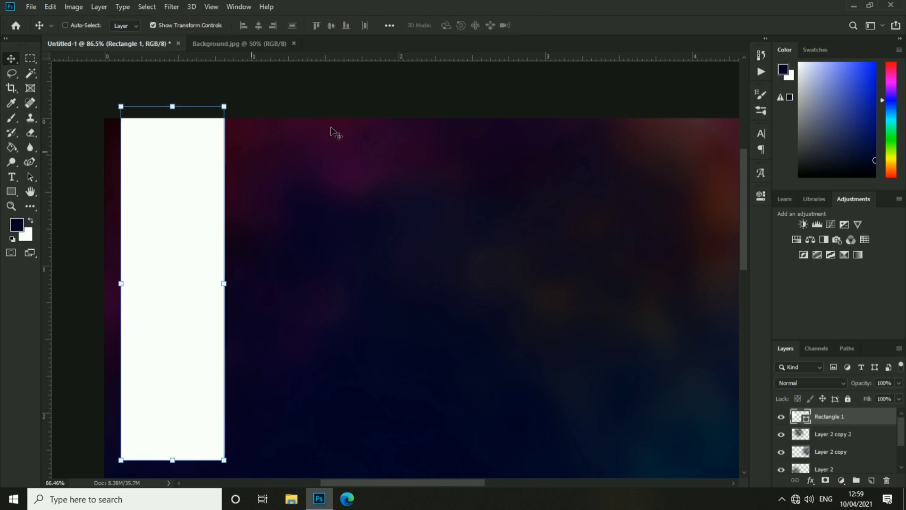
Add a guide layout to the canvas with 2 columns, 2 rows and 0.067 in margins on all sides
{"action": "scroll", "coordinate": [332, 132], "scroll_direction": "down", "scroll_amount": 4}
{"action": "left_click", "coordinate": [211, 6]}
{"action": "left_click", "coordinate": [239, 327]}
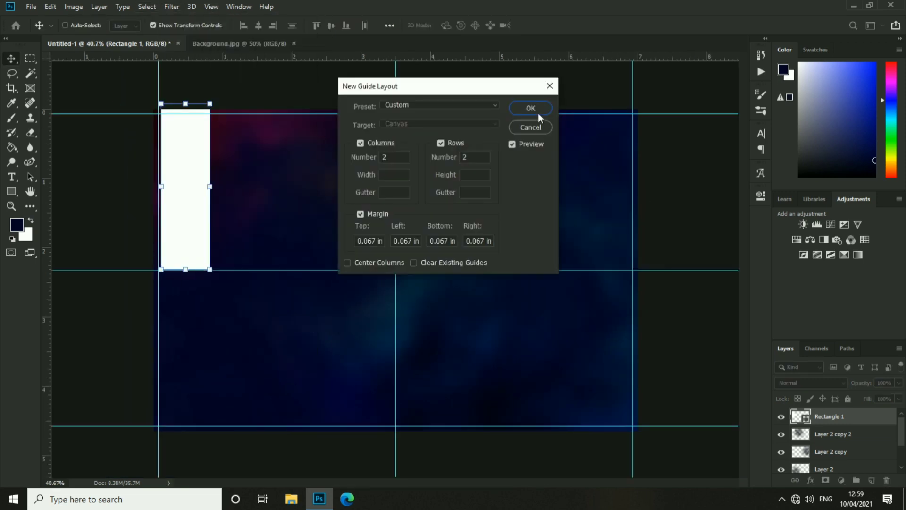
{"action": "left_click", "coordinate": [540, 114]}
Duplicate the white rectangle into an evenly spaced row of four along the canvas's upper edge
{"action": "scroll", "coordinate": [263, 160], "scroll_direction": "up", "scroll_amount": 3}
{"action": "scroll", "coordinate": [156, 141], "scroll_direction": "down", "scroll_amount": 2}
{"action": "left_click_drag", "start_coordinate": [156, 141], "coordinate": [234, 146]}
{"action": "left_click_drag", "start_coordinate": [180, 162], "coordinate": [337, 162]}
{"action": "left_click", "coordinate": [226, 141]}
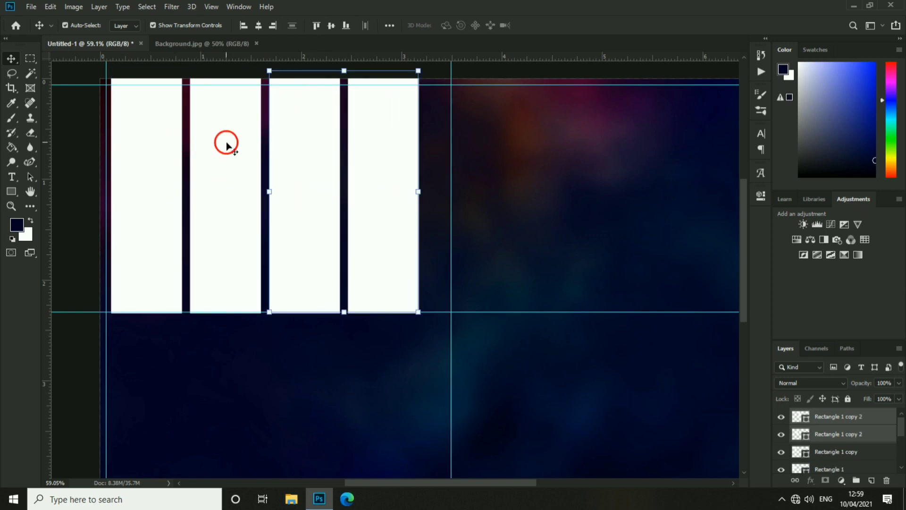
Narrow the row of four white rectangles to a total width of about 2.6 in
{"action": "scroll", "coordinate": [227, 141], "scroll_direction": "down", "scroll_amount": 2}
{"action": "key", "text": "ctrl+t"}
{"action": "left_click_drag", "start_coordinate": [378, 202], "coordinate": [358, 196]}
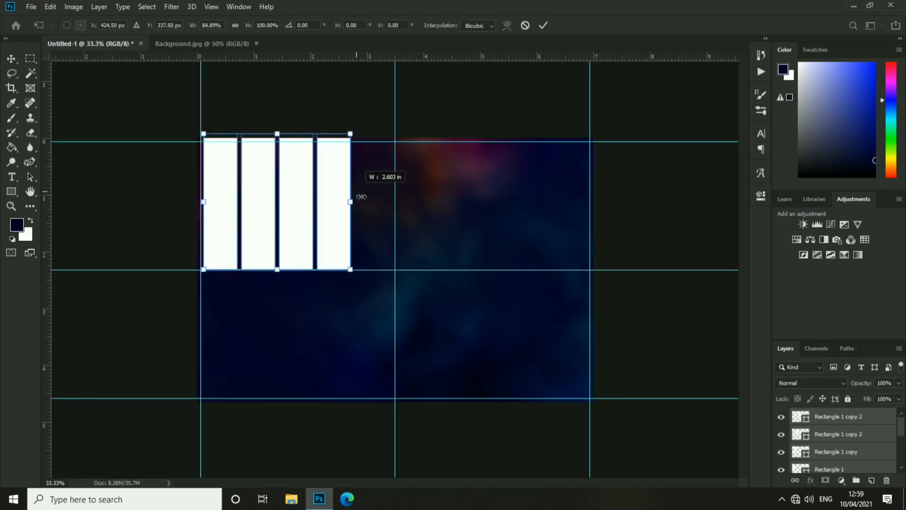
{"action": "key", "text": "Return"}
Remove the three rectangle copies, keeping only the first narrowed white rectangle
{"action": "scroll", "coordinate": [357, 235], "scroll_direction": "up", "scroll_amount": 2}
{"action": "key", "text": "ctrl+z"}
{"action": "key", "text": "ctrl+z"}
{"action": "key", "text": "ctrl+z"}
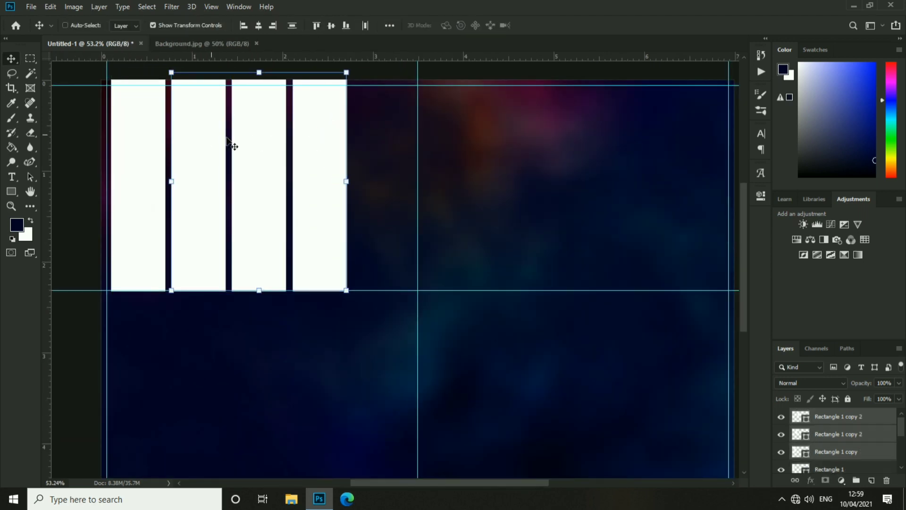
Rasterize the white rectangle and fade out its lower part with an 800 px soft round eraser
{"action": "scroll", "coordinate": [135, 166], "scroll_direction": "up", "scroll_amount": 2}
{"action": "key", "text": "e"}
{"action": "left_click", "coordinate": [160, 280]}
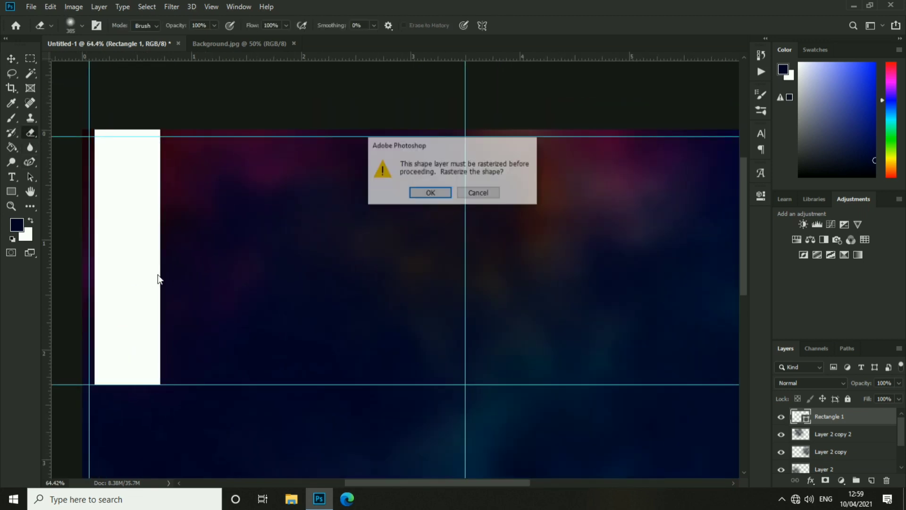
{"action": "key", "text": "Return"}
{"action": "scroll", "coordinate": [282, 82], "scroll_direction": "down", "scroll_amount": 2}
{"action": "right_click", "coordinate": [259, 284]}
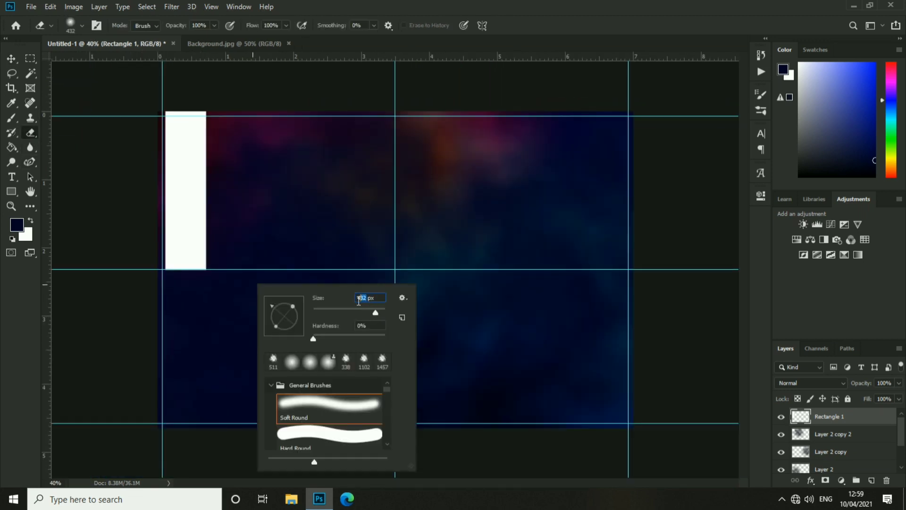
{"action": "mouse_move", "coordinate": [227, 302]}
{"action": "left_mouse_down"}
{"action": "mouse_move", "coordinate": [254, 338]}
{"action": "mouse_move", "coordinate": [334, 344]}
{"action": "mouse_move", "coordinate": [281, 334]}
{"action": "left_mouse_up"}
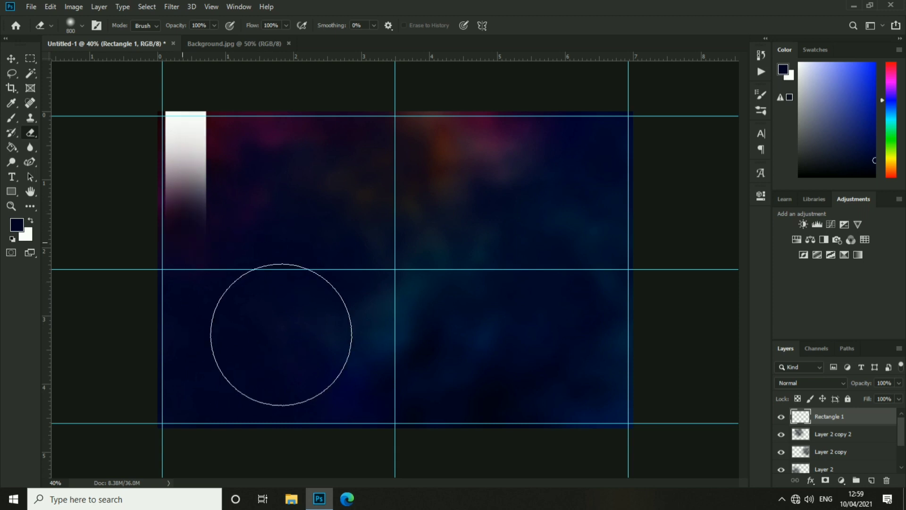
Duplicate the faded rectangle into an evenly spaced row of four in the canvas's upper-left part
{"action": "left_click", "coordinate": [11, 58]}
{"action": "scroll", "coordinate": [168, 178], "scroll_direction": "up", "scroll_amount": 4}
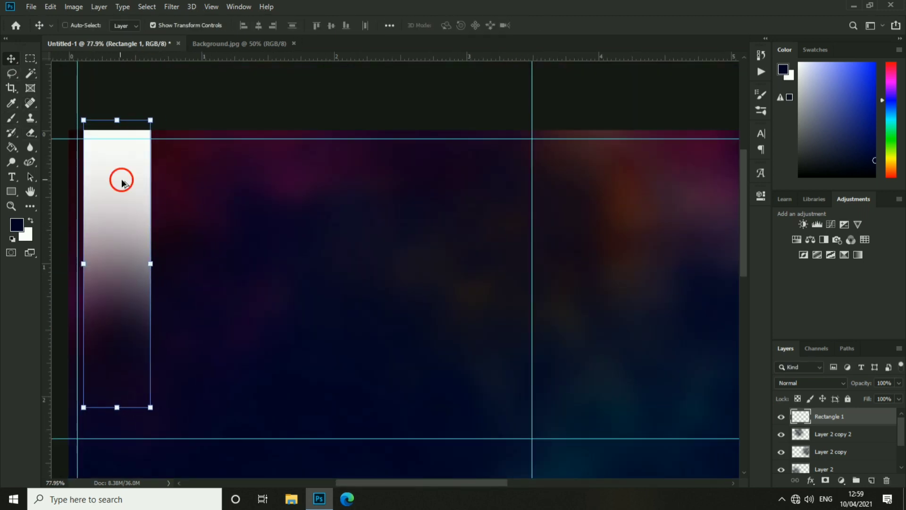
{"action": "left_click_drag", "start_coordinate": [121, 179], "coordinate": [496, 205]}
{"action": "left_click", "coordinate": [132, 186], "text": "ctrl+shift"}
{"action": "scroll", "coordinate": [335, 206], "scroll_direction": "down", "scroll_amount": 2}
{"action": "scroll", "coordinate": [336, 211], "scroll_direction": "down", "scroll_amount": 1}
Copy the four faded rectangles to the canvas's upper-right part, aligned near the right margin guide
{"action": "left_click", "coordinate": [178, 189], "text": "ctrl+shift"}
{"action": "scroll", "coordinate": [178, 188], "scroll_direction": "down", "scroll_amount": 2}
{"action": "scroll", "coordinate": [555, 233], "scroll_direction": "up", "scroll_amount": 2}
{"action": "mouse_move", "coordinate": [593, 166]}
{"action": "left_mouse_down"}
{"action": "mouse_move", "coordinate": [612, 171]}
{"action": "mouse_move", "coordinate": [599, 169]}
{"action": "left_mouse_up"}
{"action": "left_click", "coordinate": [532, 203], "text": "ctrl"}
Close the background image and bring 1 Photo.jpg into the poster directly above the first rectangle's layer
{"action": "left_click", "coordinate": [158, 146], "text": "ctrl"}
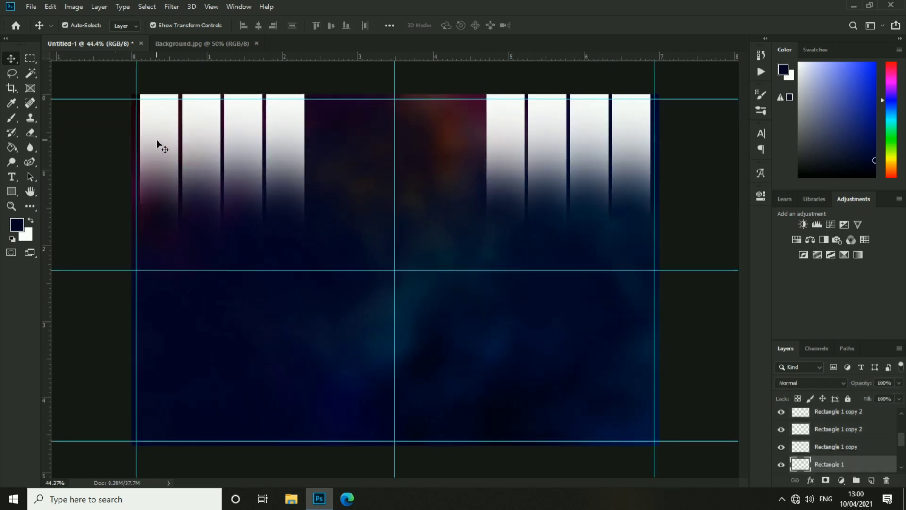
{"action": "left_click", "coordinate": [296, 45]}
{"action": "left_click", "coordinate": [31, 7]}
{"action": "left_click", "coordinate": [43, 28]}
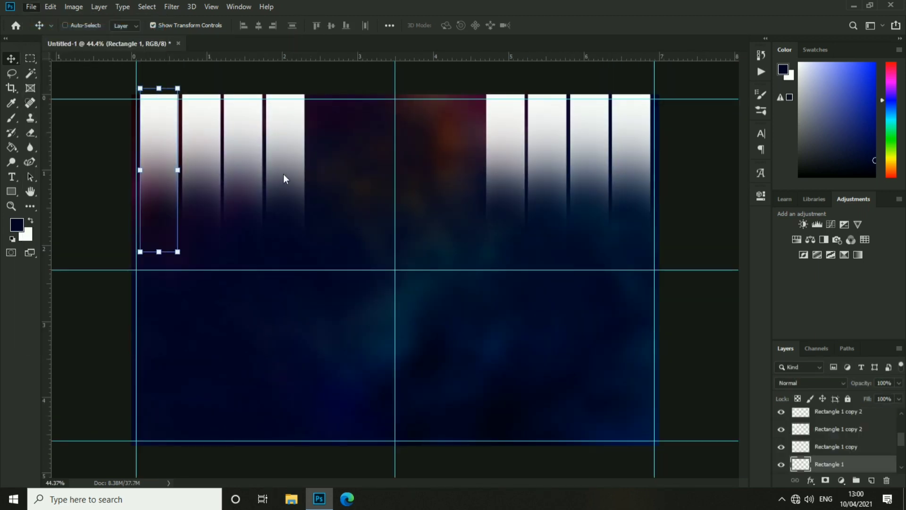
{"action": "left_click", "coordinate": [131, 97]}
{"action": "left_click", "coordinate": [352, 346]}
{"action": "left_click_drag", "start_coordinate": [144, 47], "coordinate": [213, 213]}
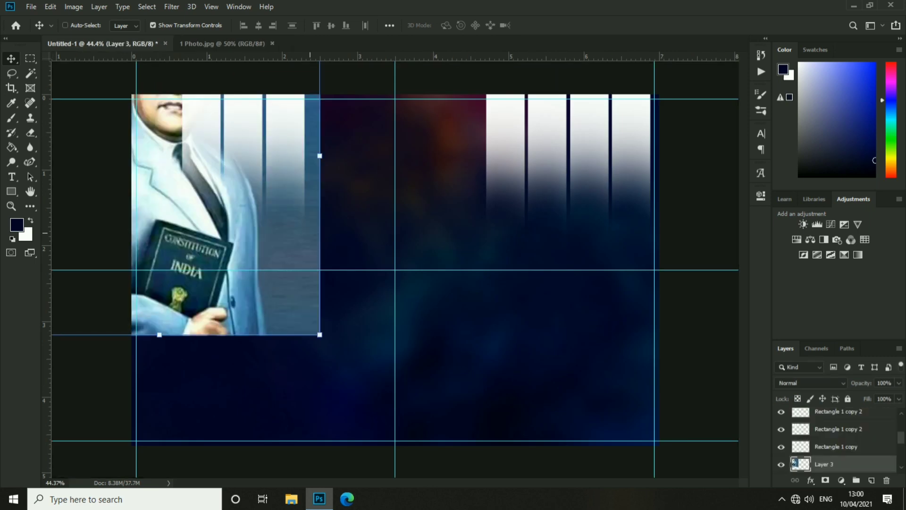
Clip the first photo to the first rectangle and scale it down so the face fills the strip
{"action": "right_click", "coordinate": [858, 449]}
{"action": "left_click", "coordinate": [779, 227]}
{"action": "scroll", "coordinate": [237, 160], "scroll_direction": "up", "scroll_amount": 2}
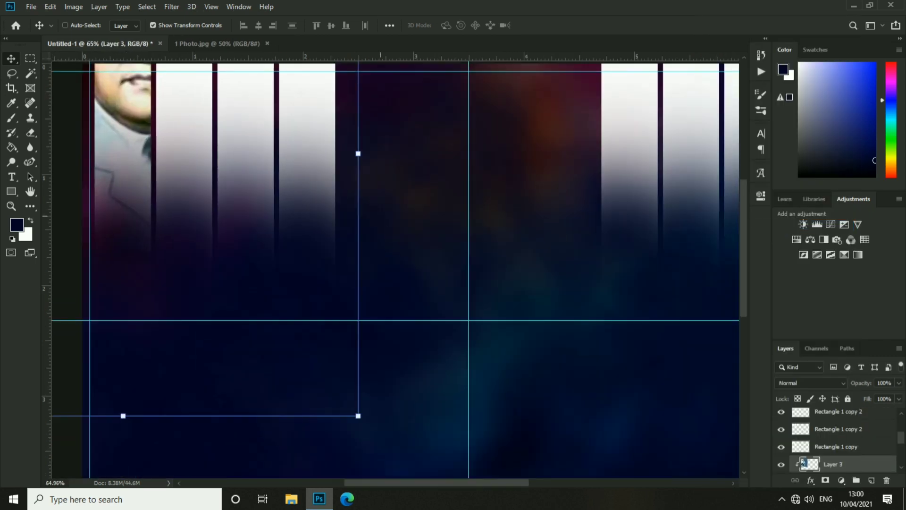
{"action": "left_click_drag", "start_coordinate": [358, 416], "coordinate": [235, 301]}
{"action": "left_click", "coordinate": [542, 26]}
{"action": "key", "text": "Return"}
Bring 2 Photo.png into the poster directly above the second rectangle's layer
{"action": "left_click", "coordinate": [189, 107], "text": "ctrl"}
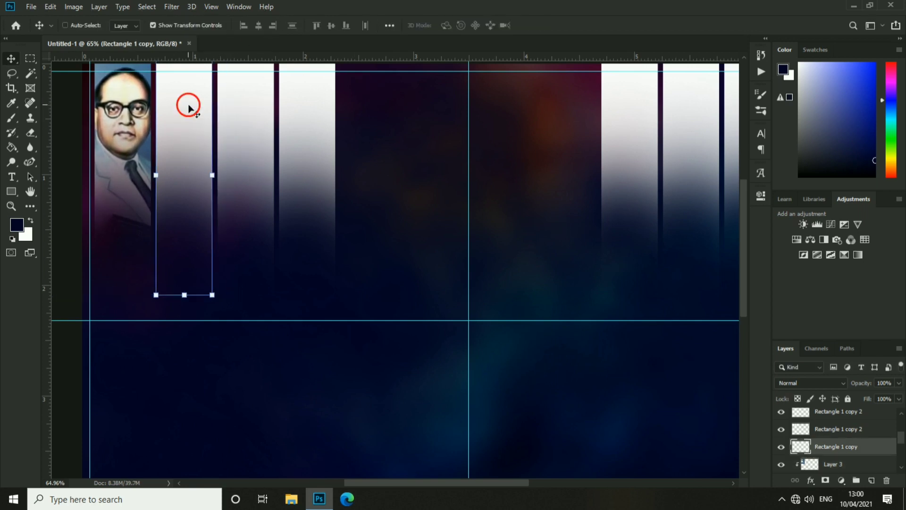
{"action": "left_click", "coordinate": [29, 6]}
{"action": "left_click", "coordinate": [200, 103]}
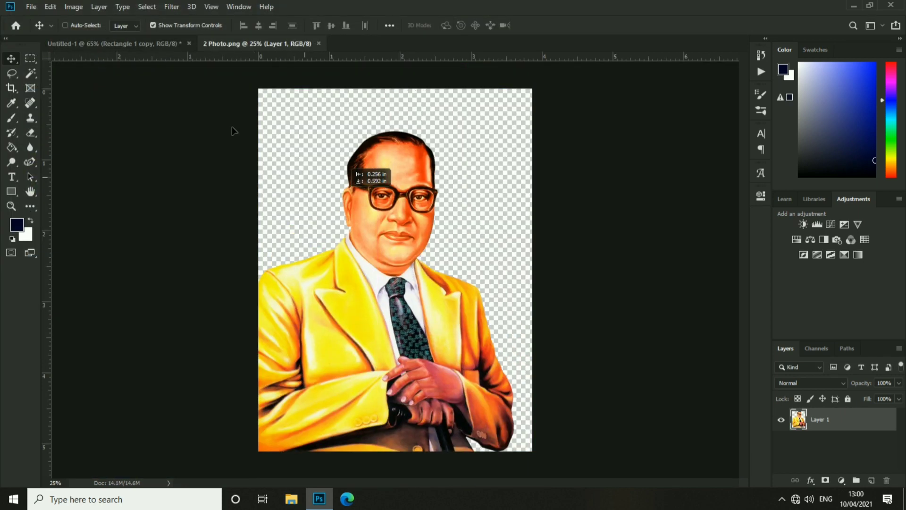
{"action": "left_click_drag", "start_coordinate": [160, 46], "coordinate": [383, 191]}
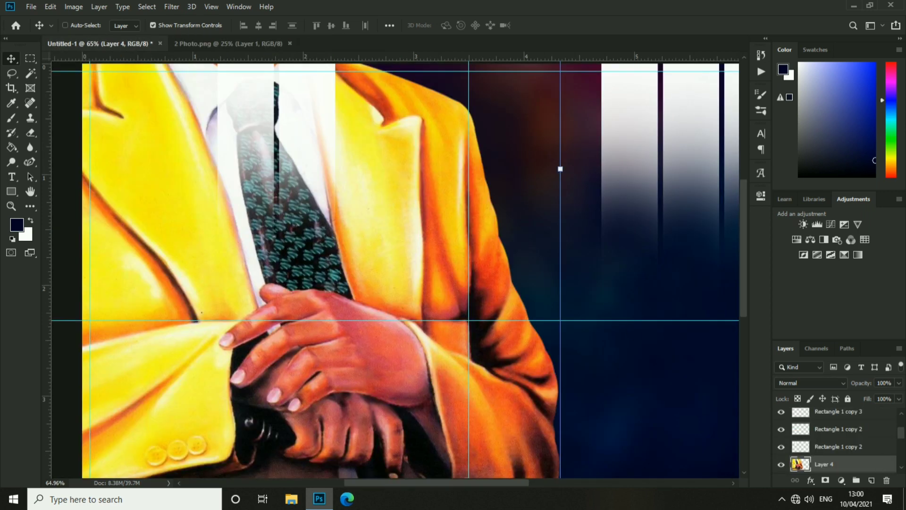
Clip the second photo to the second rectangle, then scale and position it so the face fills the strip
{"action": "key", "text": "ctrl+alt+g"}
{"action": "left_click_drag", "start_coordinate": [560, 169], "coordinate": [290, 173]}
{"action": "left_click_drag", "start_coordinate": [183, 94], "coordinate": [157, 97]}
{"action": "left_click_drag", "start_coordinate": [272, 69], "coordinate": [236, 78]}
{"action": "key", "text": "Return"}
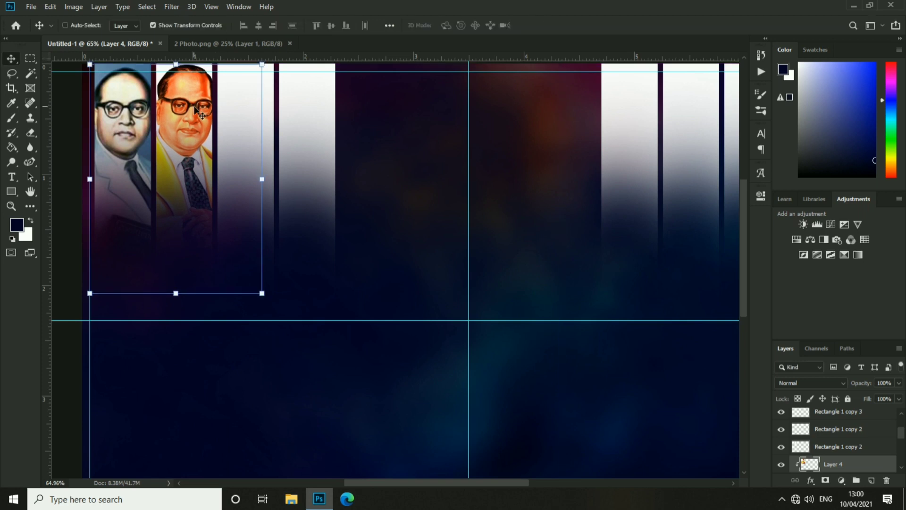
{"action": "left_click_drag", "start_coordinate": [204, 113], "coordinate": [202, 112]}
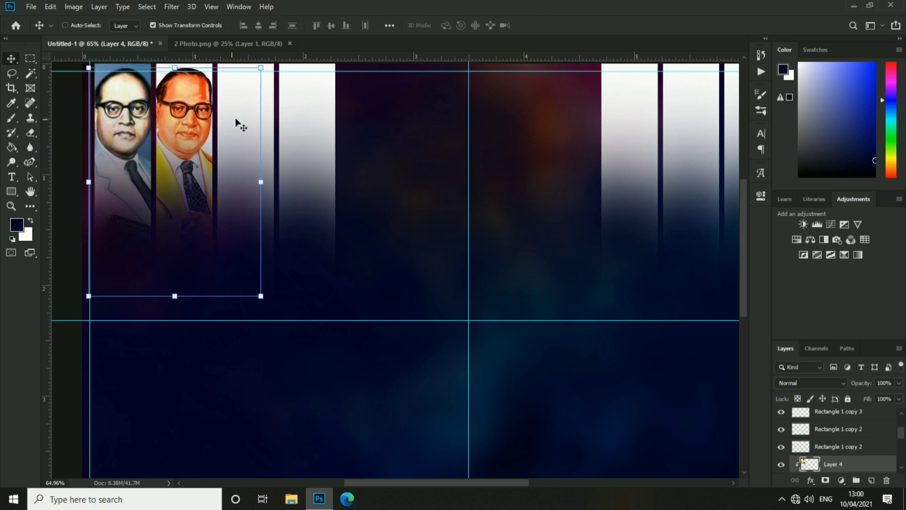
Bring 3 Photo.jpg into the poster directly above the third rectangle's layer
{"action": "left_click", "coordinate": [255, 112], "text": "ctrl"}
{"action": "left_click", "coordinate": [31, 6]}
{"action": "left_click", "coordinate": [36, 28]}
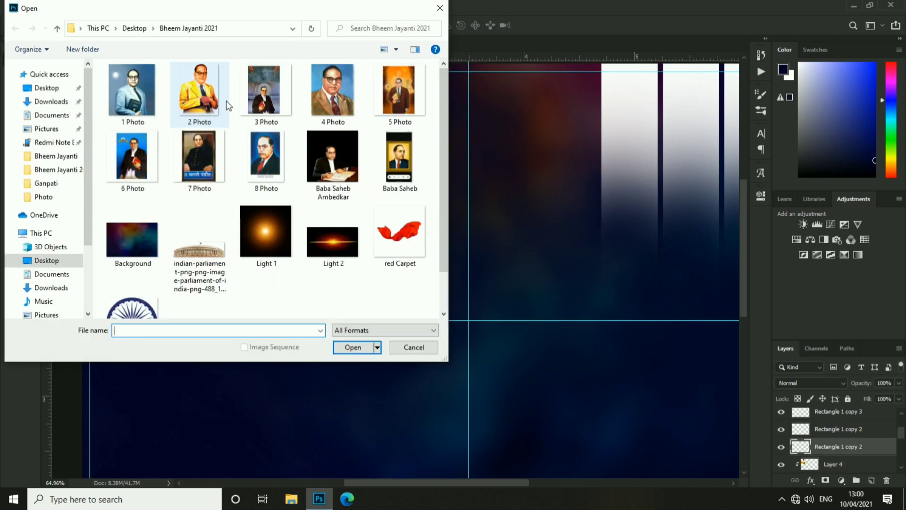
{"action": "double_click", "coordinate": [225, 100]}
{"action": "key", "text": "m"}
{"action": "left_click_drag", "start_coordinate": [378, 330], "coordinate": [273, 175]}
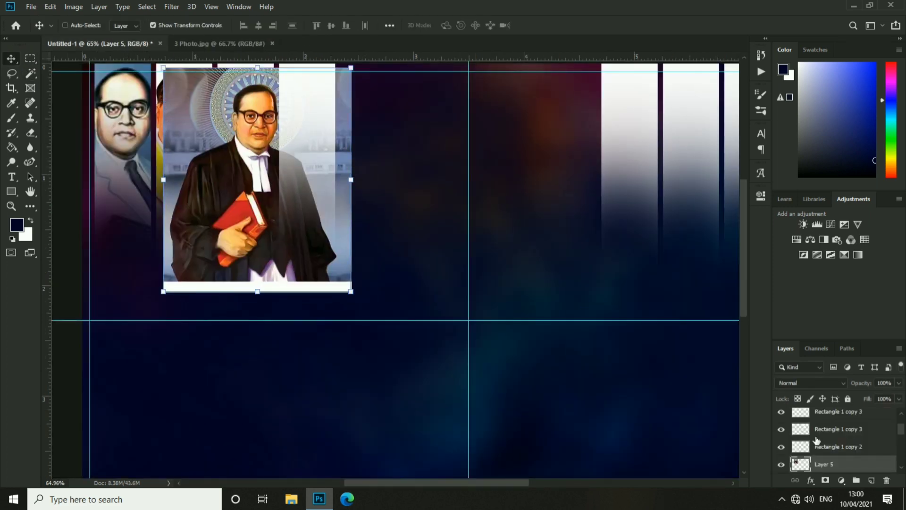
Clip the third photo to the third rectangle and enlarge it to about 127%, with the face inside the strip
{"action": "right_click", "coordinate": [850, 464]}
{"action": "left_click", "coordinate": [751, 225]}
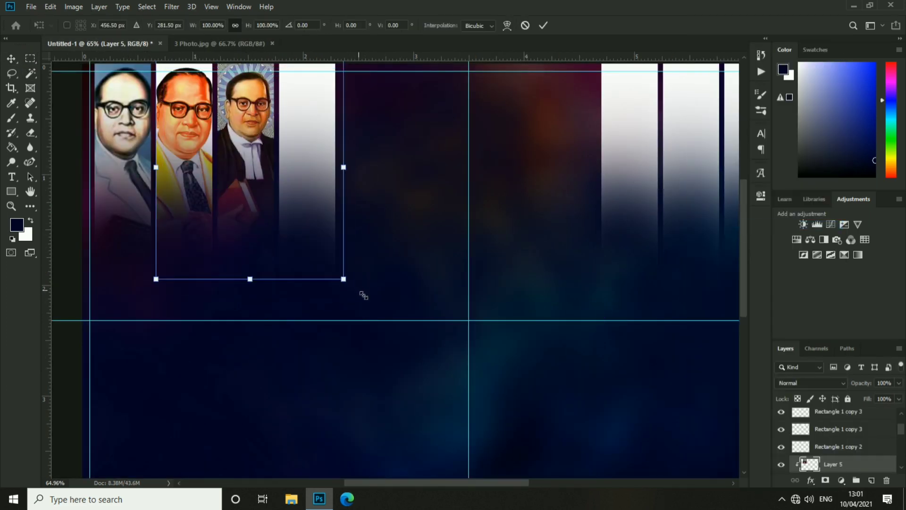
{"action": "left_click_drag", "start_coordinate": [364, 296], "coordinate": [382, 318]}
{"action": "left_click_drag", "start_coordinate": [273, 154], "coordinate": [274, 170]}
{"action": "left_click_drag", "start_coordinate": [362, 317], "coordinate": [365, 334]}
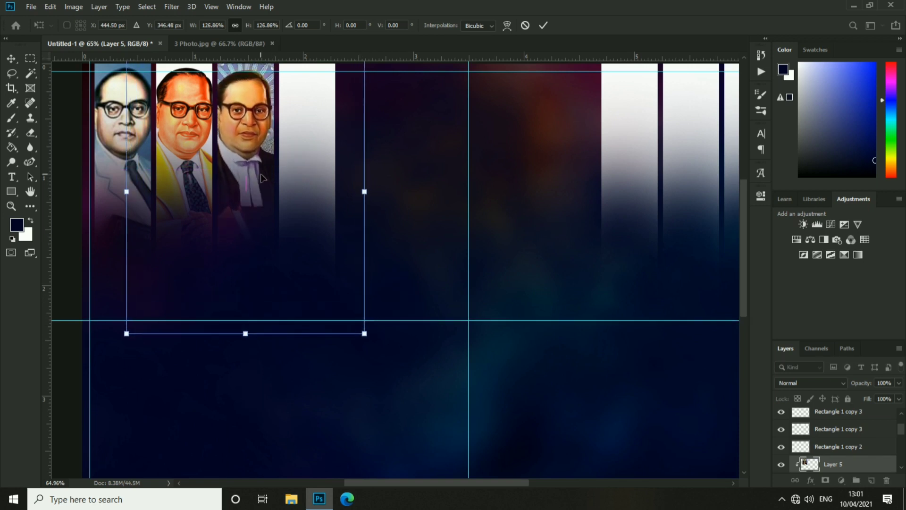
{"action": "key", "text": "Return"}
Enlarge the third portrait slightly more and reposition it to line up with the neighbouring faces
{"action": "left_click_drag", "start_coordinate": [261, 174], "coordinate": [263, 169]}
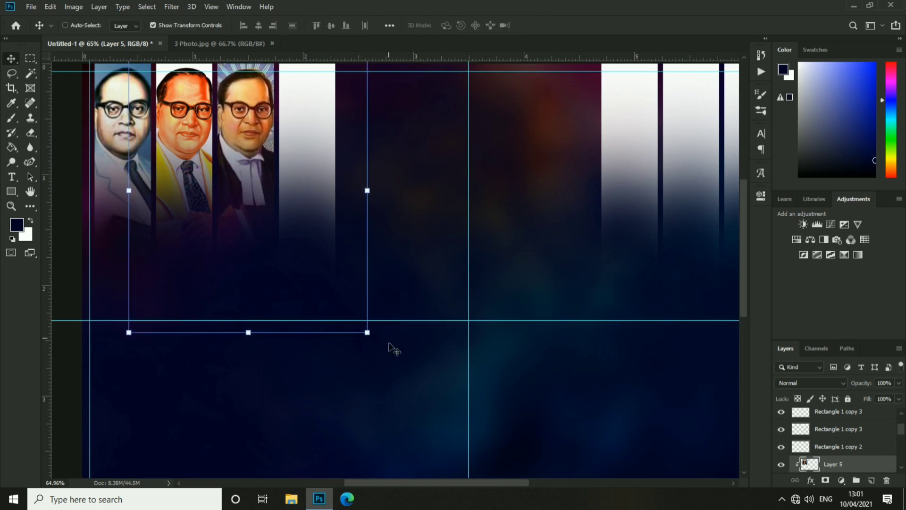
{"action": "left_click_drag", "start_coordinate": [367, 332], "coordinate": [377, 344]}
{"action": "key", "text": "Return"}
{"action": "left_click_drag", "start_coordinate": [236, 172], "coordinate": [235, 169]}
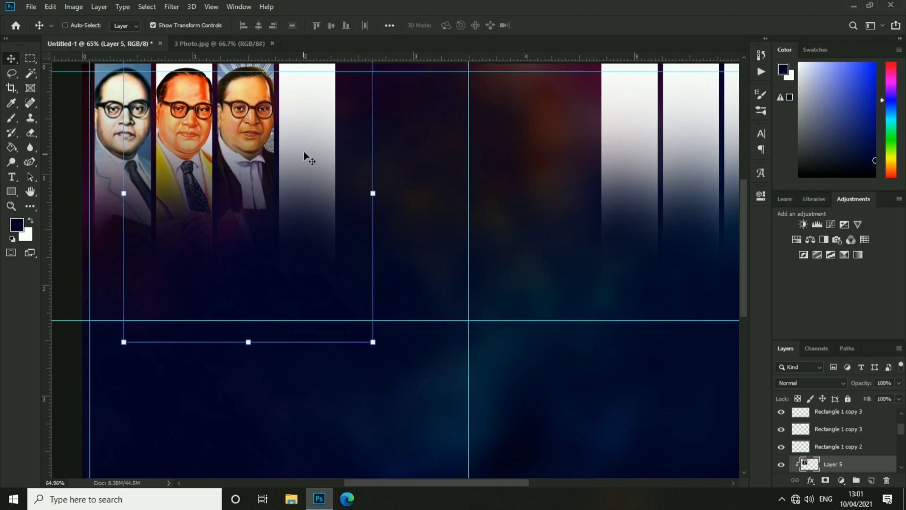
{"action": "left_click_drag", "start_coordinate": [304, 152], "coordinate": [303, 153]}
Bring 4 Photo.jpg into the poster directly above the fourth rectangle's layer
{"action": "left_click", "coordinate": [304, 118], "text": "ctrl"}
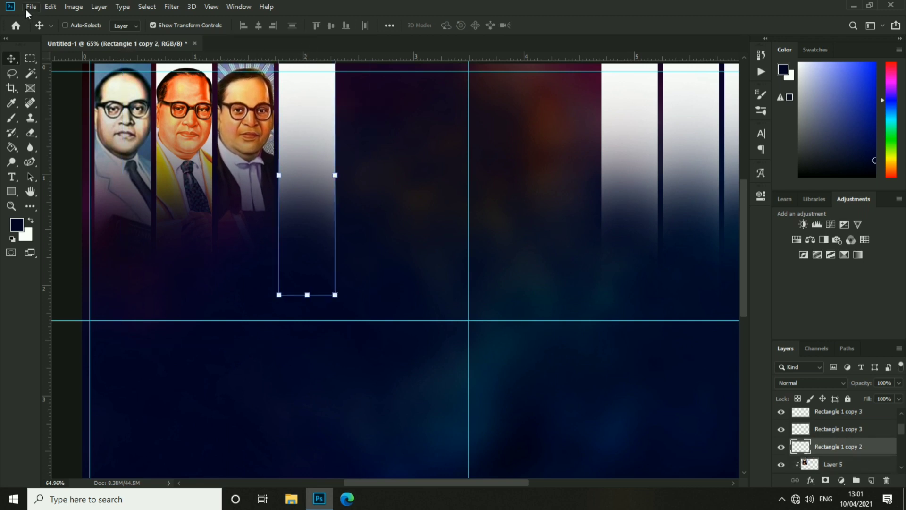
{"action": "left_click", "coordinate": [27, 7]}
{"action": "left_click", "coordinate": [38, 27]}
{"action": "double_click", "coordinate": [356, 89]}
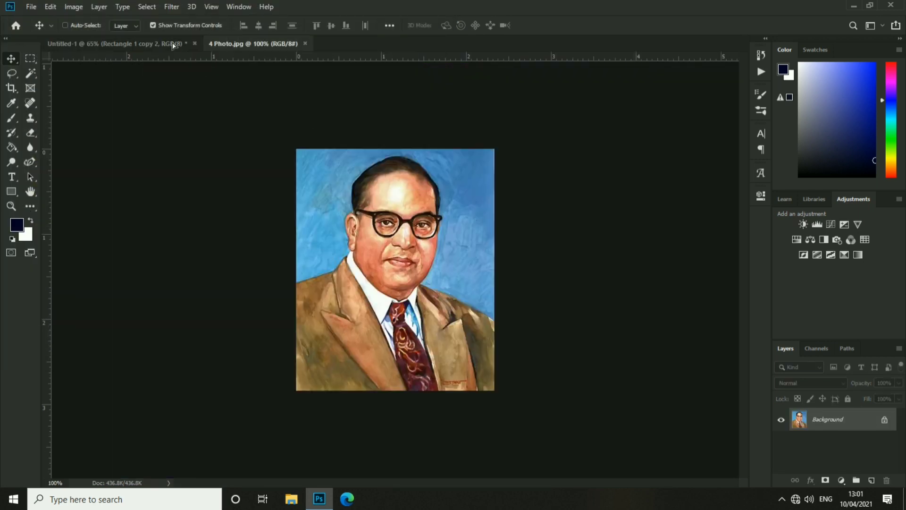
{"action": "left_click_drag", "start_coordinate": [173, 45], "coordinate": [304, 150]}
Clip the fourth photo to the fourth rectangle and resize it so the face fills the strip
{"action": "right_click", "coordinate": [834, 464]}
{"action": "left_click", "coordinate": [765, 225]}
{"action": "mouse_move", "coordinate": [368, 230]}
{"action": "left_mouse_down"}
{"action": "mouse_move", "coordinate": [387, 256]}
{"action": "mouse_move", "coordinate": [371, 225]}
{"action": "left_mouse_up"}
{"action": "key", "text": "Return"}
{"action": "key", "text": "Return"}
Soften the lower edge of the fourth portrait with the soft eraser
{"action": "key", "text": "e"}
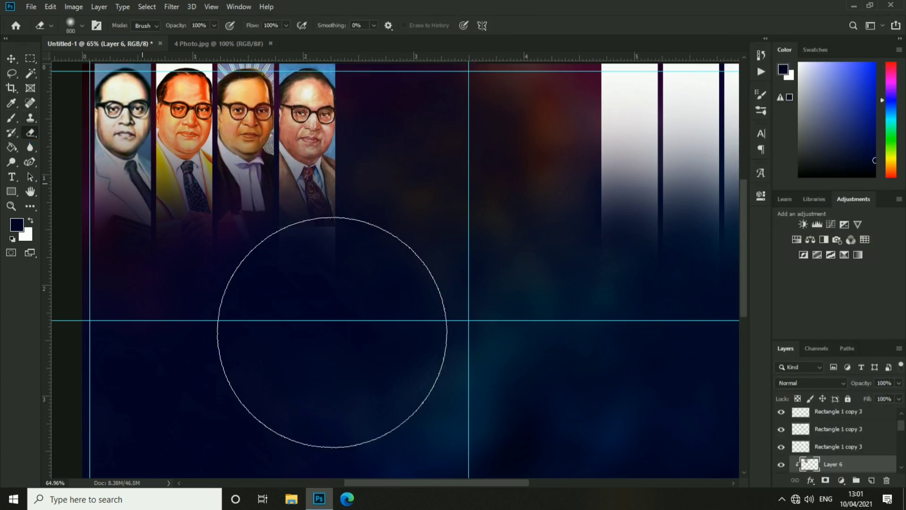
{"action": "right_click", "coordinate": [309, 297]}
{"action": "key", "text": "Escape"}
{"action": "key", "text": "v"}
Cut the portrait area out of 5 Photo.jpg and paste it into the poster directly above the fifth rectangle's layer
{"action": "scroll", "coordinate": [395, 265], "scroll_direction": "down", "scroll_amount": 3}
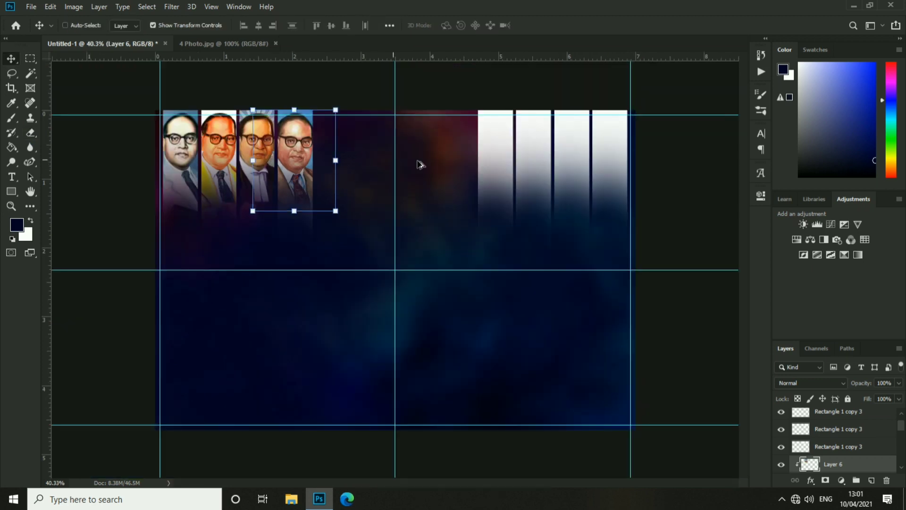
{"action": "left_click", "coordinate": [485, 192], "text": "ctrl"}
{"action": "scroll", "coordinate": [396, 264], "scroll_direction": "up", "scroll_amount": 2}
{"action": "left_click", "coordinate": [31, 7]}
{"action": "left_click", "coordinate": [38, 29]}
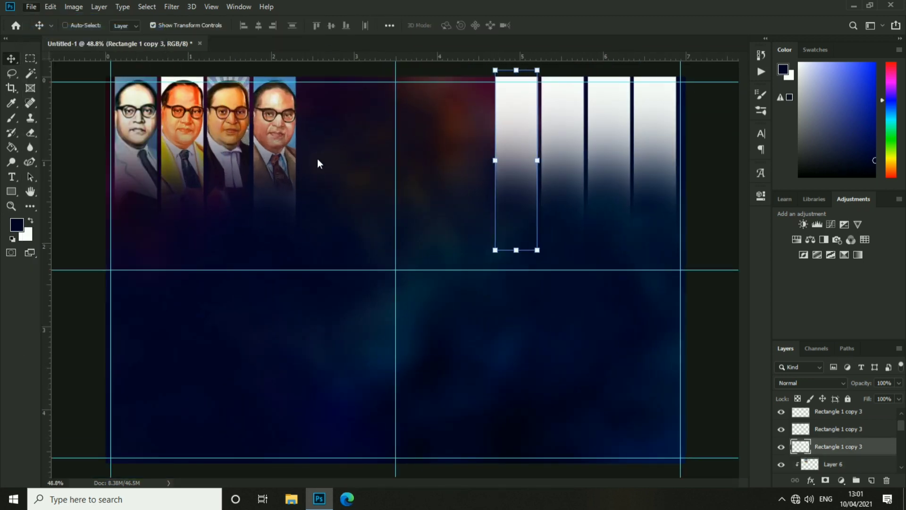
{"action": "double_click", "coordinate": [132, 152]}
{"action": "left_click", "coordinate": [30, 59]}
{"action": "scroll", "coordinate": [396, 269], "scroll_direction": "down", "scroll_amount": 2}
{"action": "left_click_drag", "start_coordinate": [293, 198], "coordinate": [525, 303]}
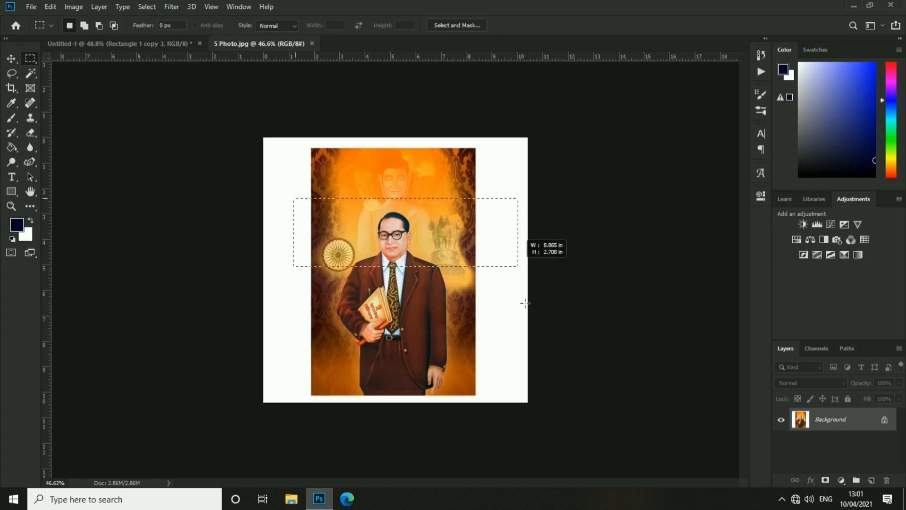
{"action": "key", "text": "ctrl+x"}
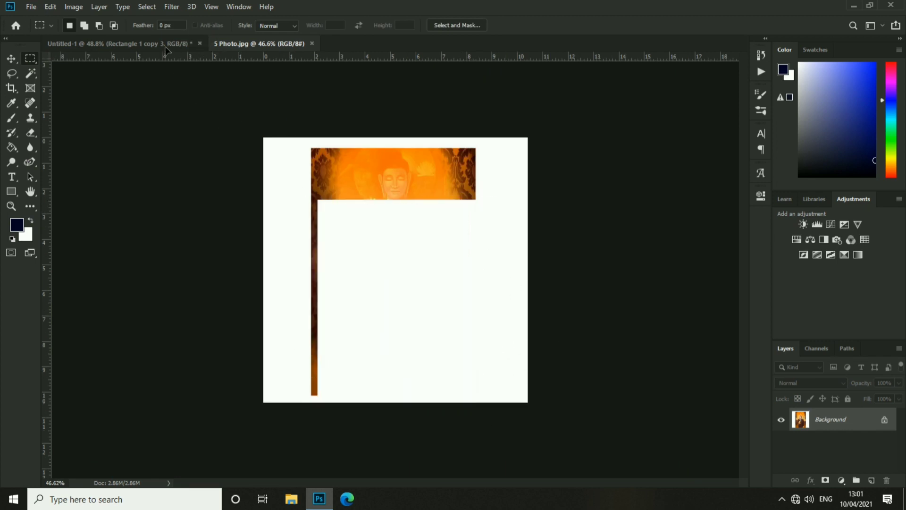
{"action": "key", "text": "ctrl+Tab"}
{"action": "key", "text": "ctrl+v"}
{"action": "key", "text": "v"}
Clip the fifth photo to the fifth rectangle, then enlarge and reposition it so the face fills the strip
{"action": "right_click", "coordinate": [871, 466]}
{"action": "left_click", "coordinate": [769, 227]}
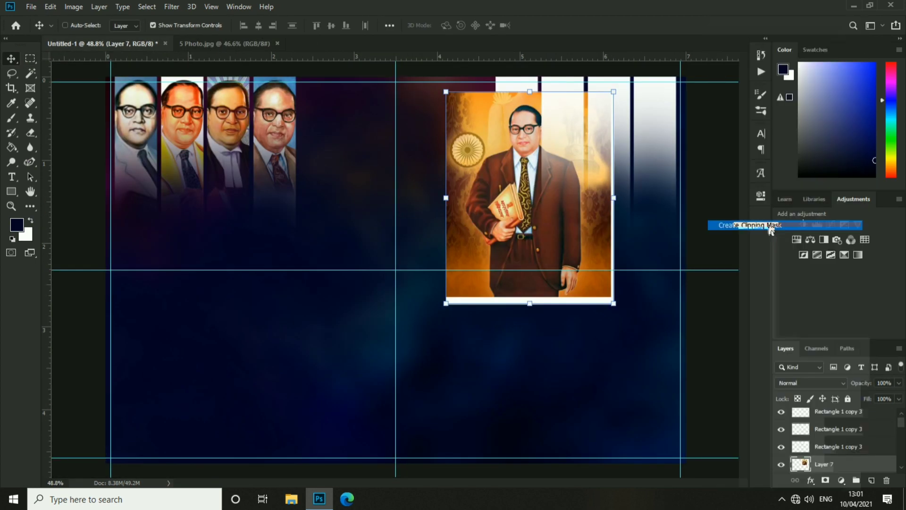
{"action": "left_click_drag", "start_coordinate": [550, 141], "coordinate": [545, 132]}
{"action": "left_click_drag", "start_coordinate": [609, 82], "coordinate": [641, 69]}
{"action": "left_click_drag", "start_coordinate": [583, 97], "coordinate": [581, 103]}
{"action": "key", "text": "Return"}
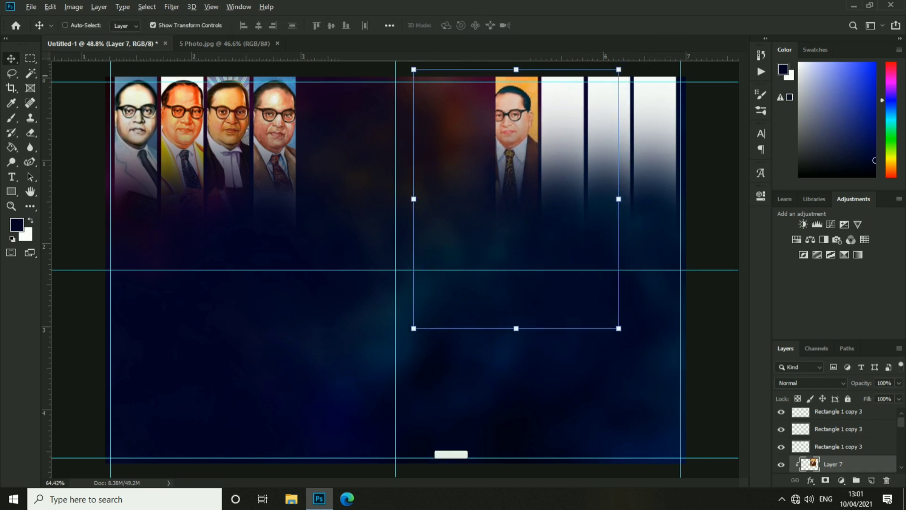
{"action": "scroll", "coordinate": [562, 155], "scroll_direction": "up", "scroll_amount": 3}
{"action": "scroll", "coordinate": [561, 155], "scroll_direction": "down", "scroll_amount": 4}
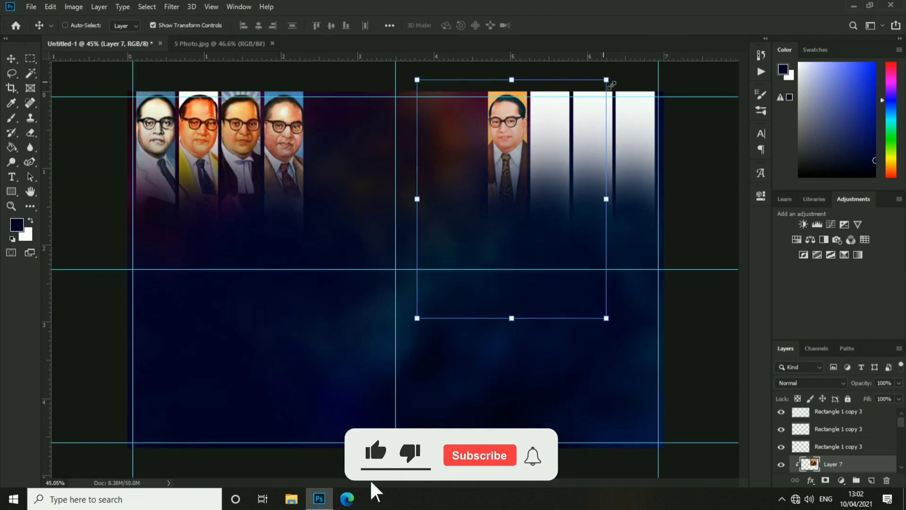
{"action": "left_click_drag", "start_coordinate": [610, 83], "coordinate": [612, 81]}
Bring 6 Photo.jpg into the poster directly above the sixth rectangle's layer
{"action": "double_click", "coordinate": [558, 120]}
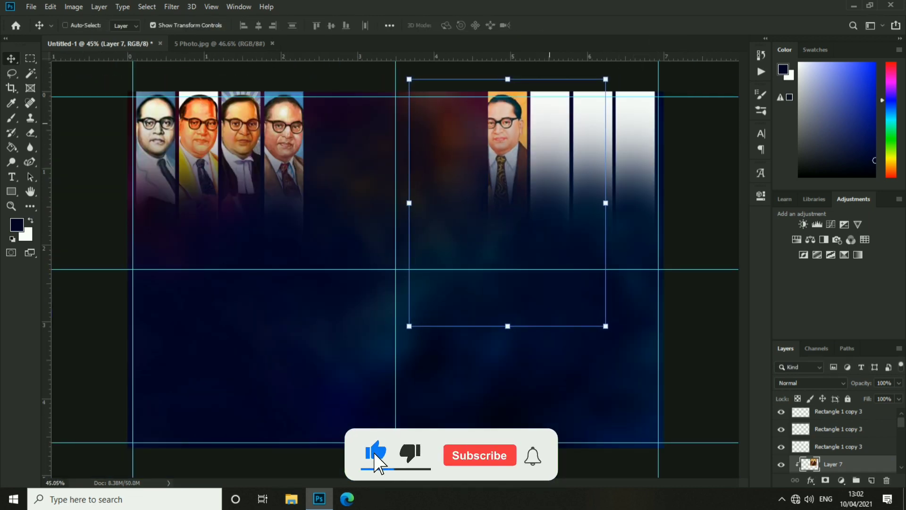
{"action": "right_click", "coordinate": [556, 115]}
{"action": "left_click", "coordinate": [576, 119]}
{"action": "left_click", "coordinate": [31, 6]}
{"action": "left_click", "coordinate": [45, 27]}
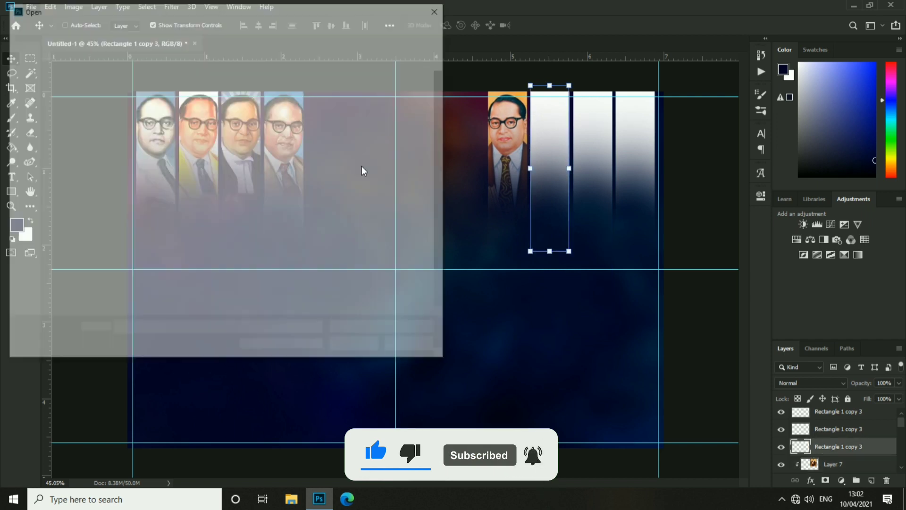
{"action": "double_click", "coordinate": [133, 160]}
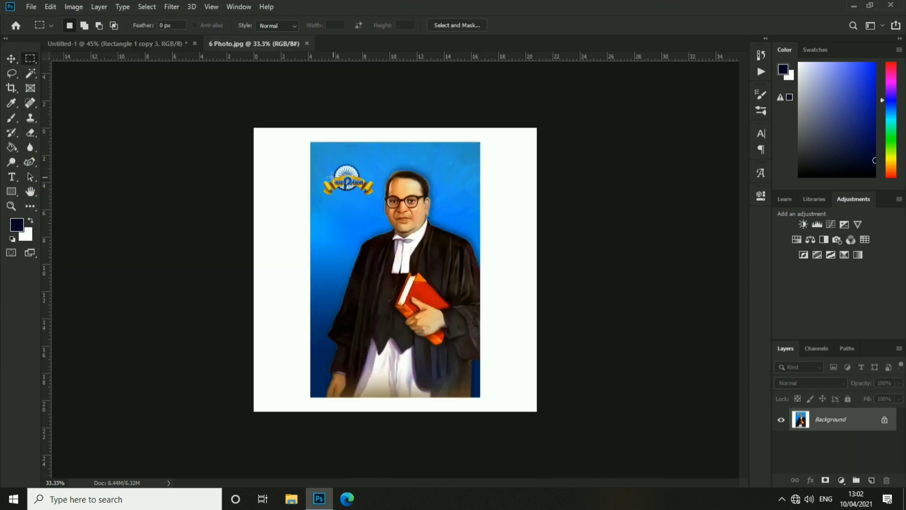
{"action": "left_click_drag", "start_coordinate": [467, 368], "coordinate": [563, 137]}
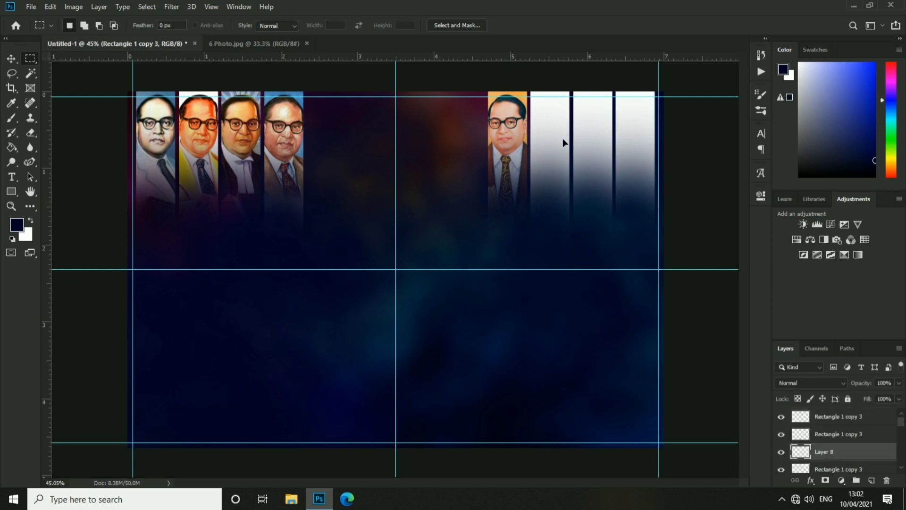
Clip the sixth photo to the sixth rectangle and scale it down to line up with the neighbouring face
{"action": "left_click", "coordinate": [11, 58]}
{"action": "right_click", "coordinate": [831, 452]}
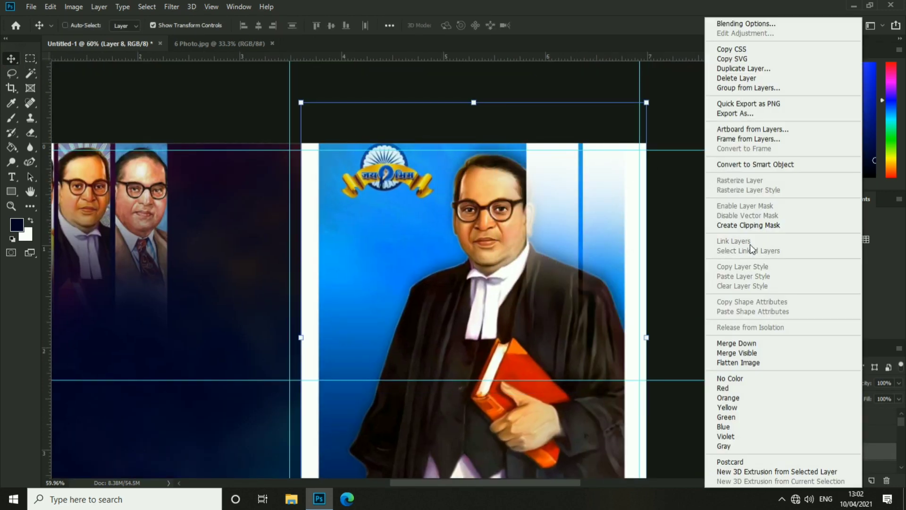
{"action": "left_click", "coordinate": [749, 277]}
{"action": "left_click_drag", "start_coordinate": [647, 102], "coordinate": [543, 180]}
{"action": "key", "text": "Return"}
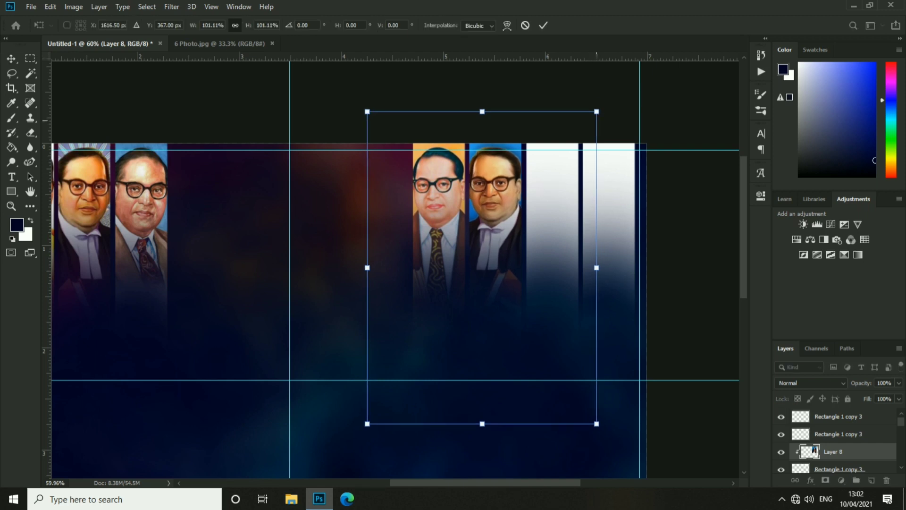
Close 6 Photo.jpg and bring 7 Photo.jpg into the poster directly above the seventh rectangle's layer
{"action": "left_click", "coordinate": [552, 179], "text": "ctrl"}
{"action": "left_click", "coordinate": [265, 44]}
{"action": "left_click", "coordinate": [309, 43]}
{"action": "left_click", "coordinate": [30, 7]}
{"action": "left_click", "coordinate": [47, 29]}
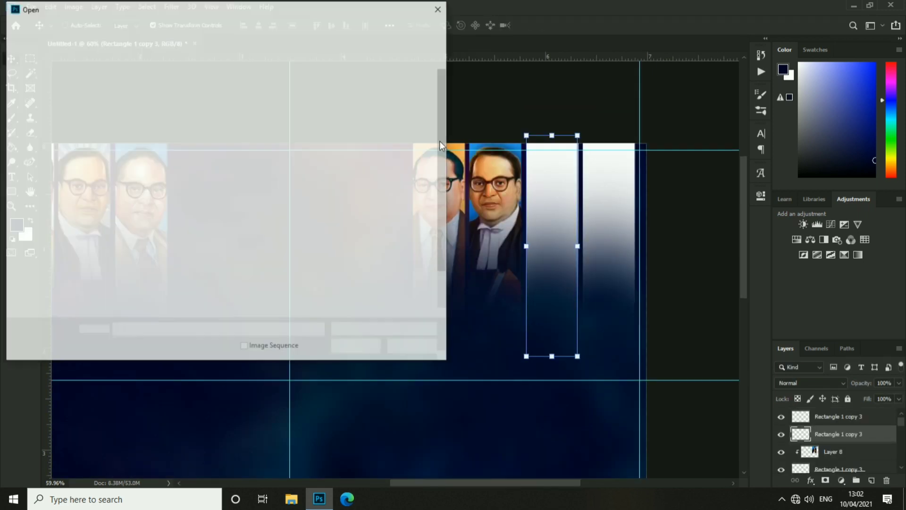
{"action": "double_click", "coordinate": [198, 156]}
{"action": "left_click_drag", "start_coordinate": [178, 67], "coordinate": [496, 245]}
Clip the seventh photo to the seventh rectangle, then shrink and position it so the face fits the strip
{"action": "right_click", "coordinate": [873, 434]}
{"action": "left_click", "coordinate": [751, 225]}
{"action": "left_click_drag", "start_coordinate": [649, 199], "coordinate": [627, 158]}
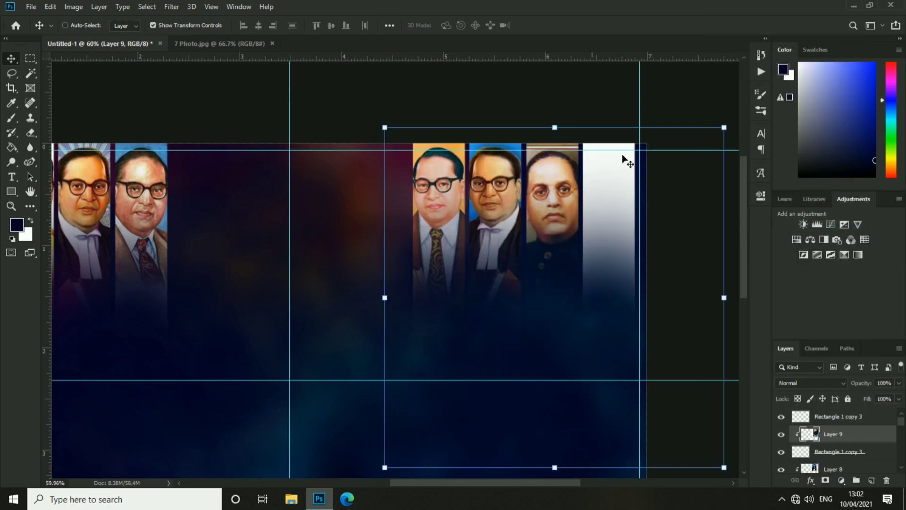
{"action": "left_click_drag", "start_coordinate": [731, 121], "coordinate": [705, 146]}
{"action": "left_click_drag", "start_coordinate": [645, 193], "coordinate": [645, 175]}
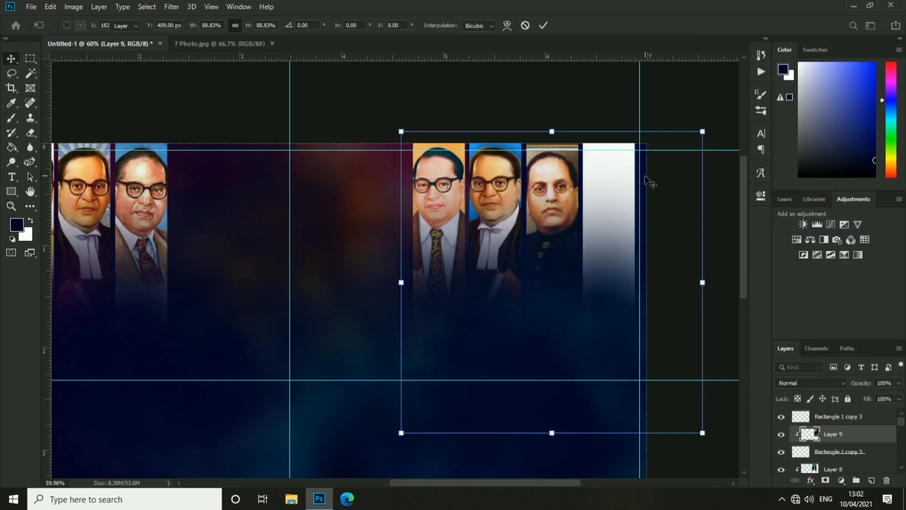
{"action": "key", "text": "Return"}
{"action": "scroll", "coordinate": [499, 188], "scroll_direction": "down", "scroll_amount": 2}
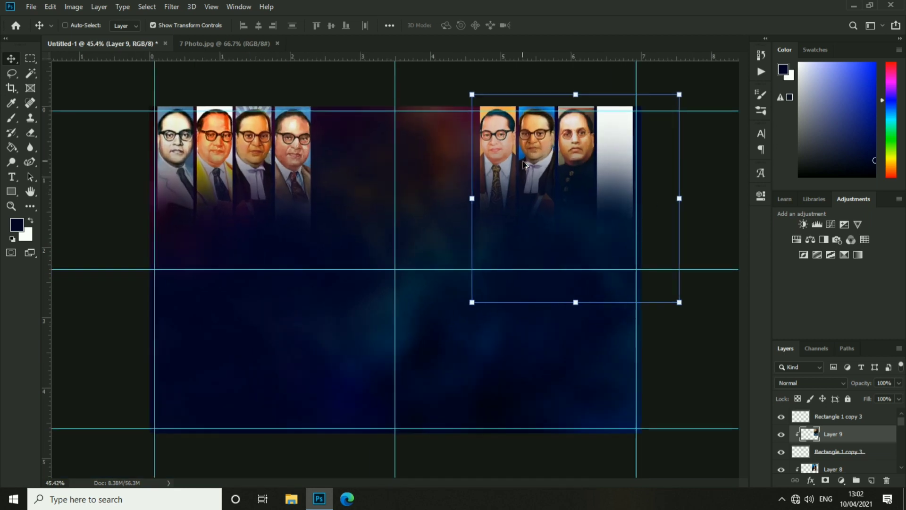
Close 7 Photo.jpg and bring 8 Photo.jpg into the poster directly above the last rectangle's layer
{"action": "key", "text": "alt+bracketright"}
{"action": "left_click", "coordinate": [312, 43]}
{"action": "left_click", "coordinate": [31, 7]}
{"action": "left_click", "coordinate": [42, 29]}
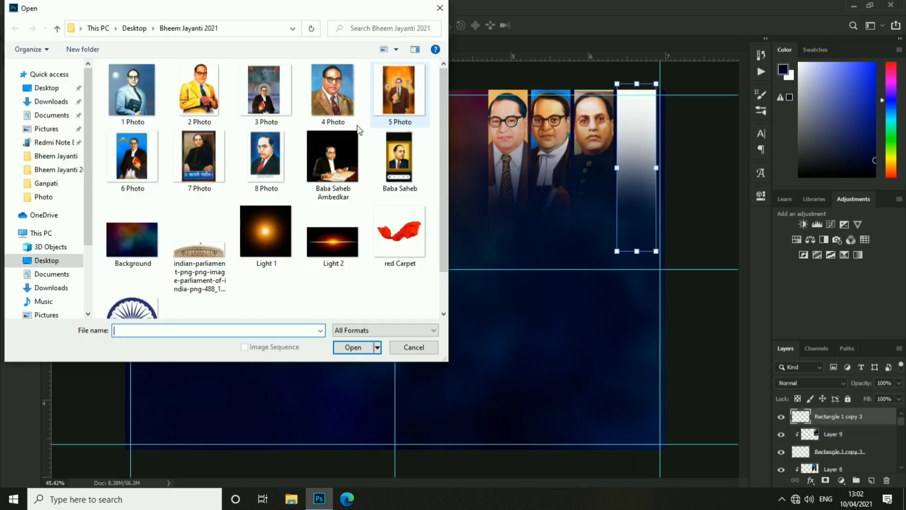
{"action": "double_click", "coordinate": [265, 154]}
{"action": "left_click_drag", "start_coordinate": [163, 50], "coordinate": [632, 165]}
Clip the eighth photo to the last rectangle and scale it down so the face fits the strip
{"action": "right_click", "coordinate": [873, 417]}
{"action": "left_click", "coordinate": [752, 224]}
{"action": "scroll", "coordinate": [656, 122], "scroll_direction": "up", "scroll_amount": 3}
{"action": "left_click_drag", "start_coordinate": [657, 122], "coordinate": [575, 167]}
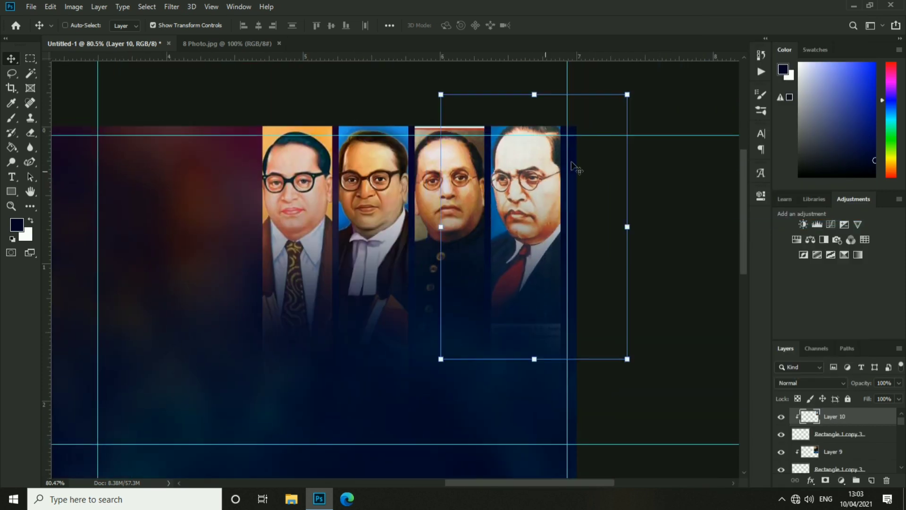
{"action": "left_click_drag", "start_coordinate": [617, 125], "coordinate": [493, 188]}
{"action": "key", "text": "Return"}
Fine-tune the seventh portrait's size and position, and erase the caption at the eighth portrait's lower edge with the soft eraser
{"action": "left_click", "coordinate": [476, 174], "text": "ctrl"}
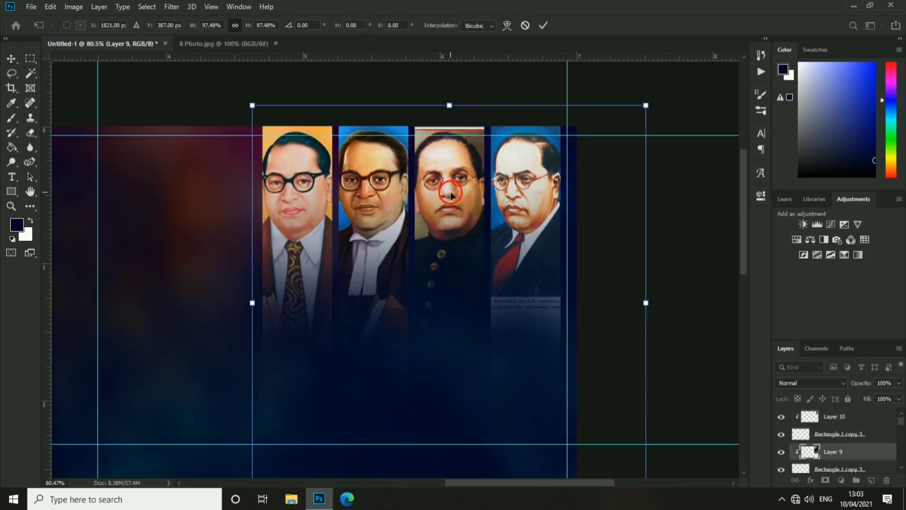
{"action": "left_click", "coordinate": [544, 195], "text": "ctrl"}
{"action": "left_click", "coordinate": [31, 131]}
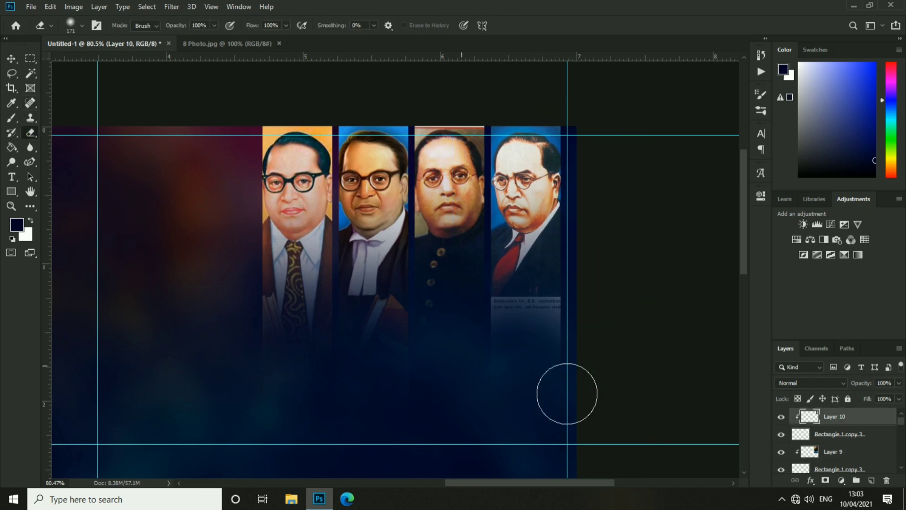
{"action": "key", "text": "v"}
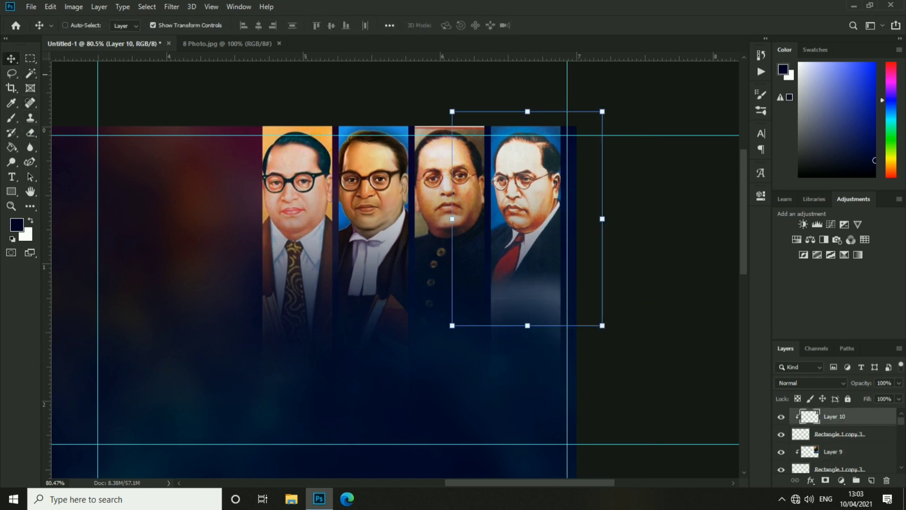
Close 8 Photo.jpg and copy the framed portrait area of Baba Saheb.png into the poster above the eighth portrait's layer
{"action": "scroll", "coordinate": [603, 203], "scroll_direction": "down", "scroll_amount": 5}
{"action": "left_click", "coordinate": [603, 203]}
{"action": "left_click", "coordinate": [252, 43]}
{"action": "scroll", "coordinate": [439, 216], "scroll_direction": "up", "scroll_amount": 1}
{"action": "left_click", "coordinate": [439, 216], "text": "ctrl"}
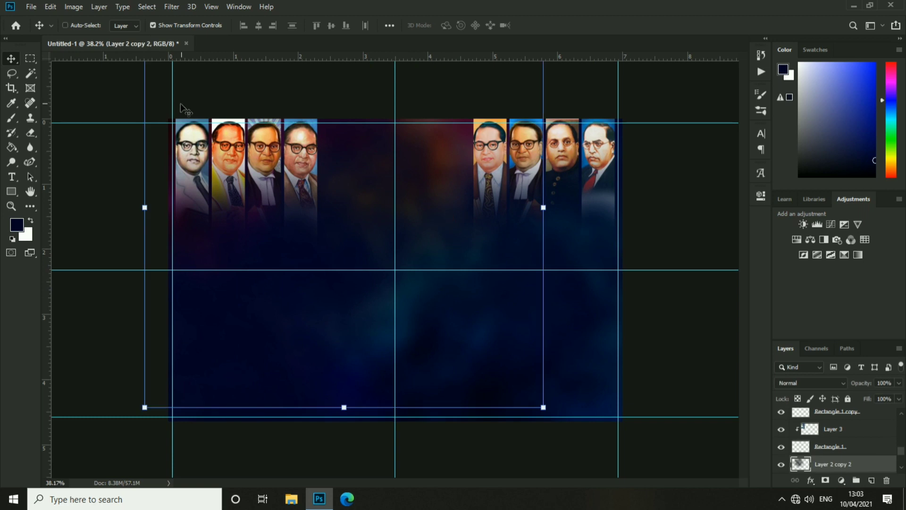
{"action": "left_click", "coordinate": [603, 181], "text": "ctrl"}
{"action": "left_click", "coordinate": [31, 6]}
{"action": "left_click", "coordinate": [42, 27]}
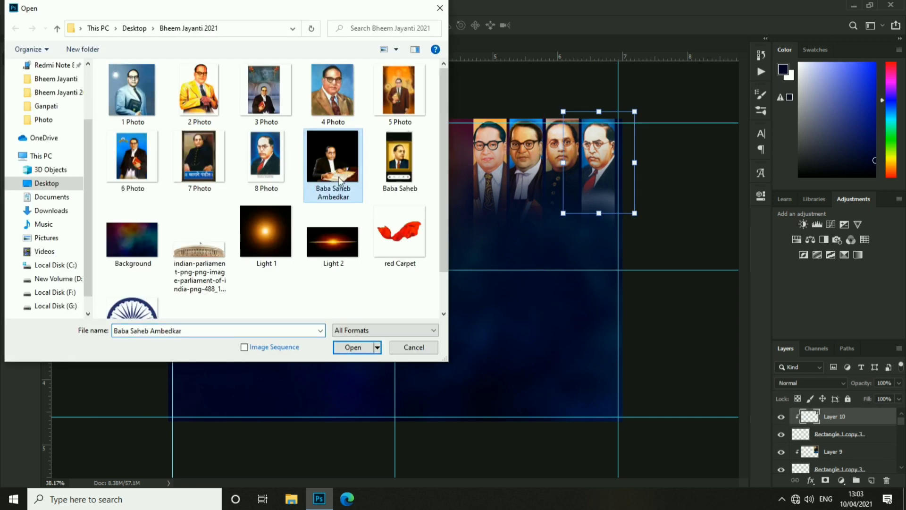
{"action": "double_click", "coordinate": [398, 184]}
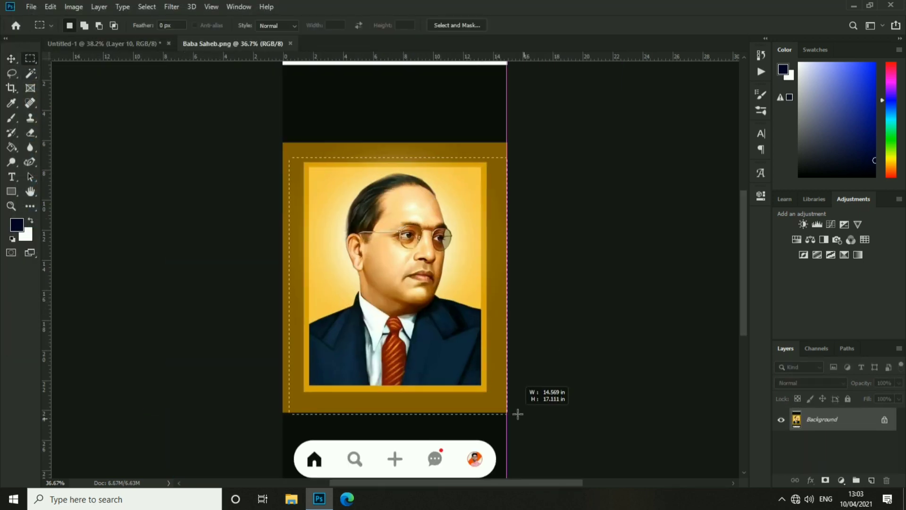
{"action": "key", "text": "ctrl+c"}
{"action": "key", "text": "ctrl+Tab"}
{"action": "key", "text": "ctrl+v"}
{"action": "key", "text": "v"}
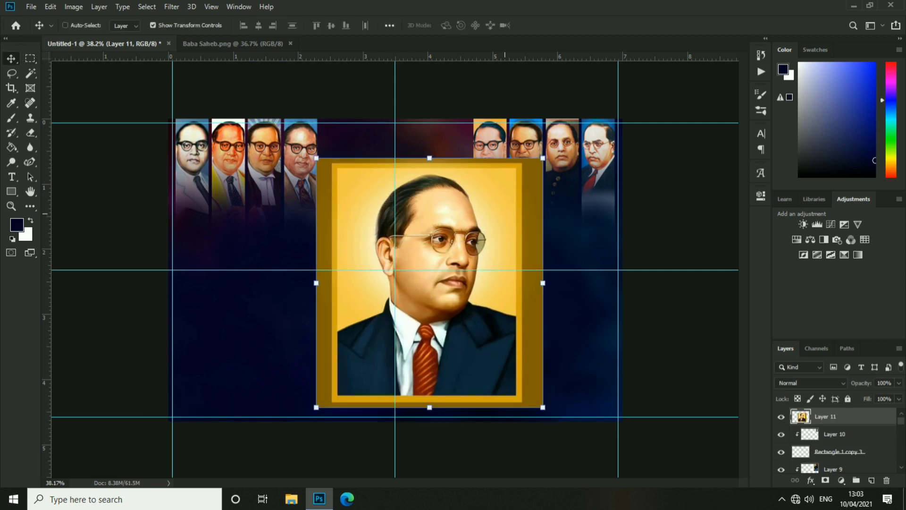
Start a Pen tool path outside the large portrait's left edge and trace the left shoulder of the jacket
{"action": "scroll", "coordinate": [409, 255], "scroll_direction": "up", "scroll_amount": 3}
{"action": "right_click", "coordinate": [33, 160]}
{"action": "left_click", "coordinate": [76, 162]}
{"action": "left_click", "coordinate": [166, 367]}
{"action": "scroll", "coordinate": [283, 351], "scroll_direction": "up", "scroll_amount": 6}
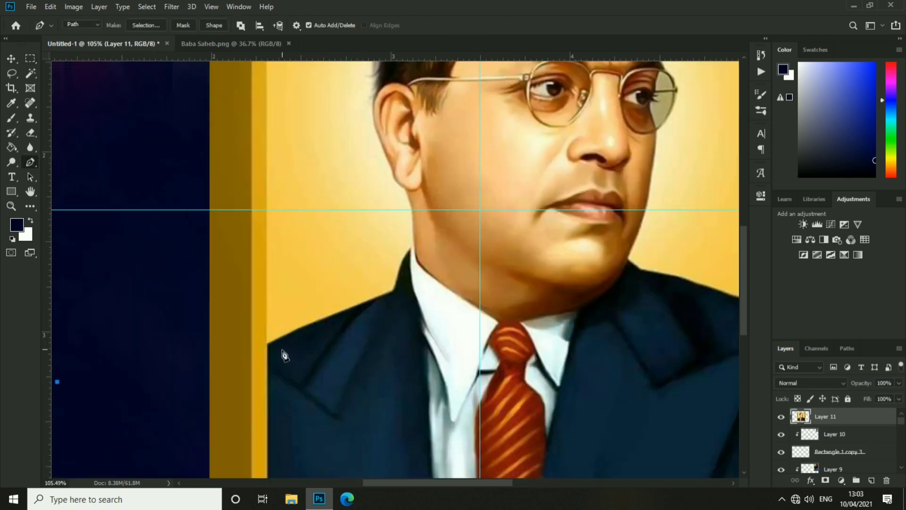
{"action": "left_click", "coordinate": [262, 345]}
{"action": "scroll", "coordinate": [401, 279], "scroll_direction": "up", "scroll_amount": 3}
{"action": "left_click_drag", "start_coordinate": [459, 261], "coordinate": [505, 253]}
Continue the path up along the jacket collar, the neck and the ear of the large portrait
{"action": "scroll", "coordinate": [506, 253], "scroll_direction": "up", "scroll_amount": 5}
{"action": "scroll", "coordinate": [505, 253], "scroll_direction": "right", "scroll_amount": 3}
{"action": "left_click", "coordinate": [400, 387]}
{"action": "left_click_drag", "start_coordinate": [413, 368], "coordinate": [432, 343]}
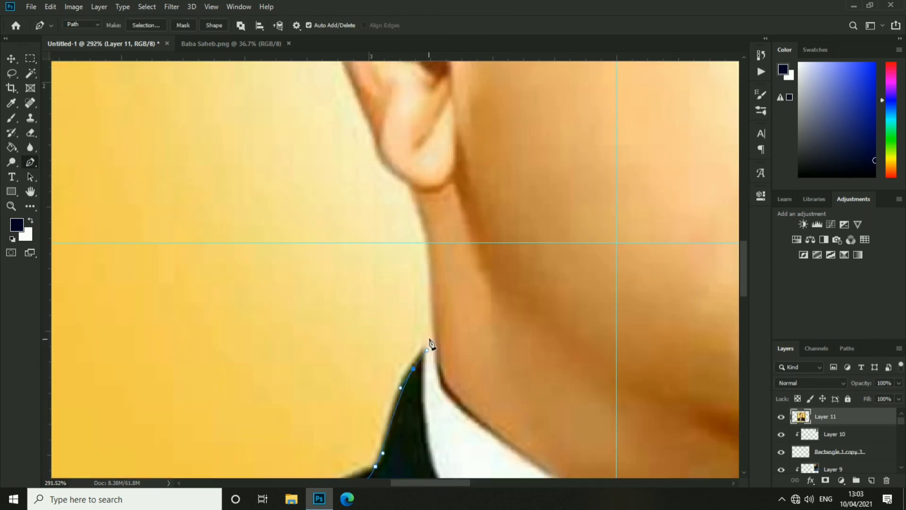
{"action": "left_click_drag", "start_coordinate": [457, 239], "coordinate": [499, 305]}
{"action": "left_click", "coordinate": [389, 218]}
{"action": "left_click_drag", "start_coordinate": [389, 218], "coordinate": [416, 425]}
{"action": "left_click_drag", "start_coordinate": [383, 279], "coordinate": [380, 269]}
Continue the path around the hair and over the top of the head down to the forehead
{"action": "scroll", "coordinate": [356, 255], "scroll_direction": "down", "scroll_amount": 3}
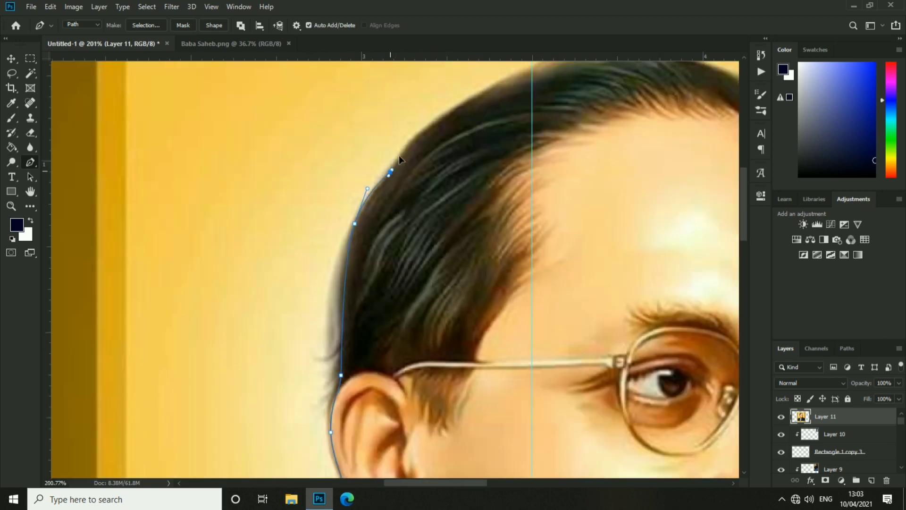
{"action": "left_click_drag", "start_coordinate": [399, 155], "coordinate": [408, 142]}
{"action": "scroll", "coordinate": [312, 223], "scroll_direction": "up", "scroll_amount": 5}
{"action": "scroll", "coordinate": [311, 223], "scroll_direction": "right", "scroll_amount": 5}
{"action": "left_click_drag", "start_coordinate": [534, 260], "coordinate": [581, 308]}
{"action": "left_click_drag", "start_coordinate": [606, 360], "coordinate": [418, 179]}
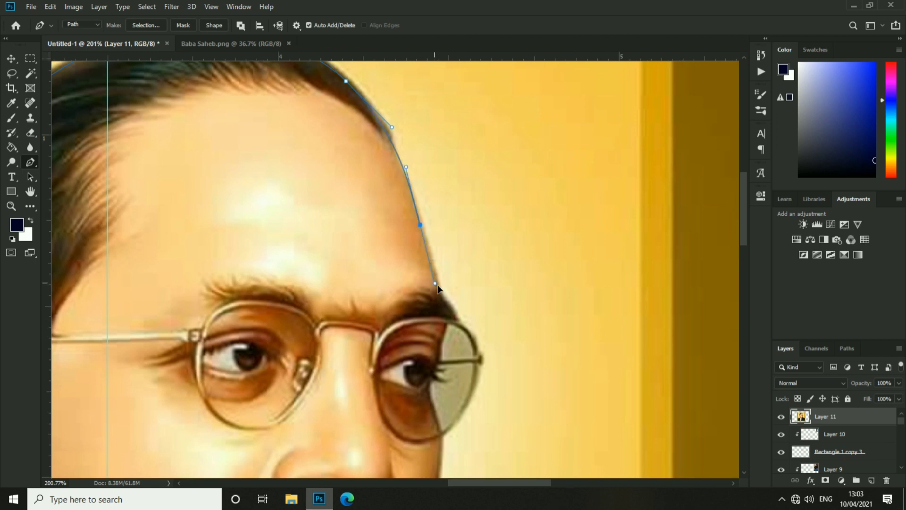
Trace the glasses, cheek and jaw with the path down to where the neck meets the right shoulder
{"action": "scroll", "coordinate": [395, 269], "scroll_direction": "down", "scroll_amount": 5}
{"action": "scroll", "coordinate": [395, 269], "scroll_direction": "right", "scroll_amount": 1}
{"action": "left_click", "coordinate": [409, 262]}
{"action": "left_click_drag", "start_coordinate": [395, 326], "coordinate": [404, 159]}
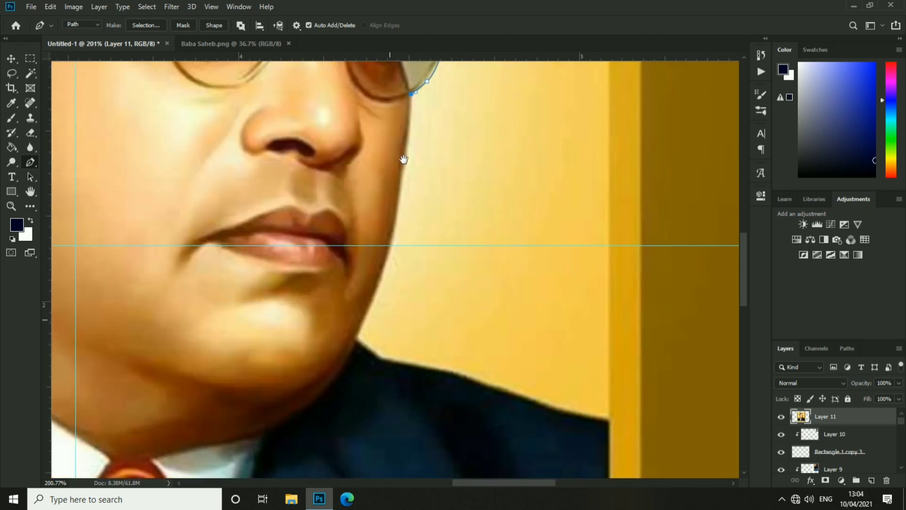
{"action": "left_click_drag", "start_coordinate": [378, 357], "coordinate": [400, 369]}
{"action": "left_click_drag", "start_coordinate": [347, 309], "coordinate": [120, 146]}
Trace the right shoulder and loop the path around the outside of the portrait's background
{"action": "left_click_drag", "start_coordinate": [301, 238], "coordinate": [332, 251]}
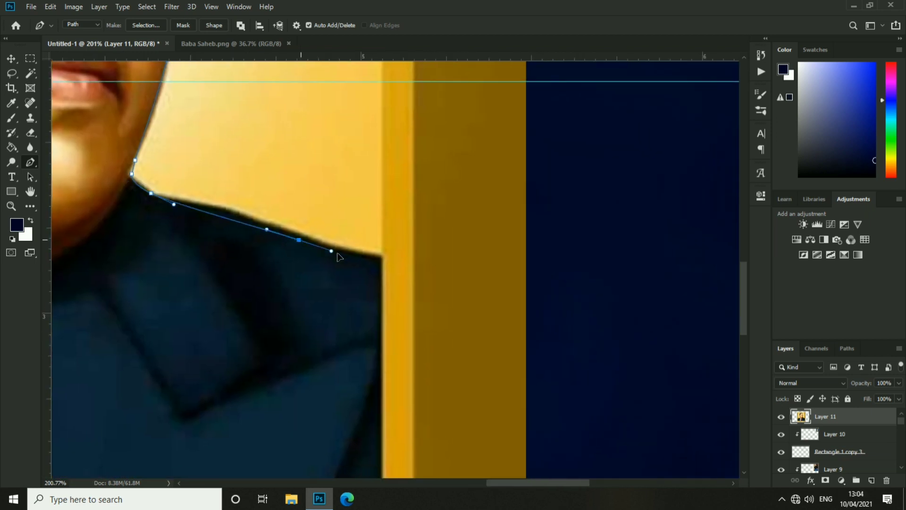
{"action": "left_click", "coordinate": [401, 268]}
{"action": "left_click", "coordinate": [491, 290]}
{"action": "scroll", "coordinate": [504, 286], "scroll_direction": "down", "scroll_amount": 10}
{"action": "left_click_drag", "start_coordinate": [596, 270], "coordinate": [594, 219]}
Try to delete the portrait's background using a selection made from the path with a feather radius of 0 pixels
{"action": "right_click", "coordinate": [300, 208]}
{"action": "left_click", "coordinate": [330, 269]}
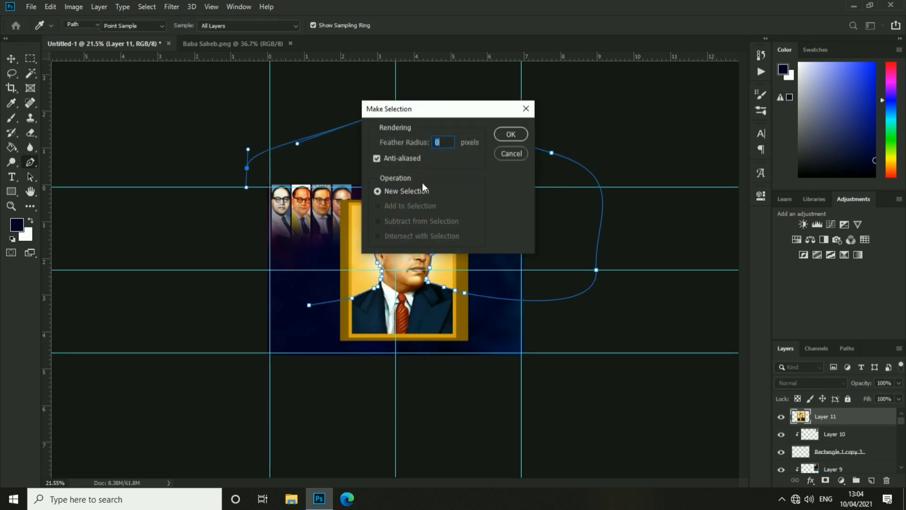
{"action": "key", "text": "Return"}
{"action": "key", "text": "Delete"}
{"action": "scroll", "coordinate": [407, 274], "scroll_direction": "up", "scroll_amount": 3}
{"action": "scroll", "coordinate": [406, 273], "scroll_direction": "up", "scroll_amount": 2}
{"action": "key", "text": "ctrl+z"}
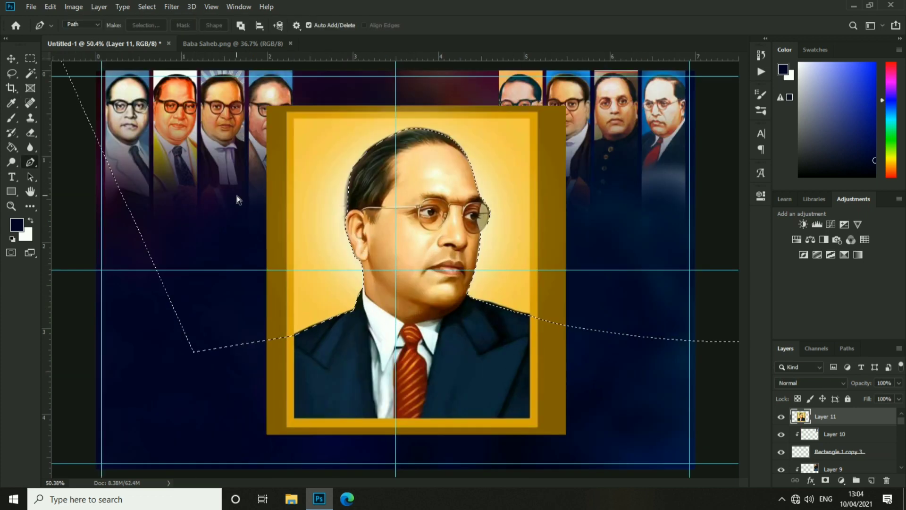
Delete the large portrait's background using a selection made from the path with a 1-pixel feather radius
{"action": "right_click", "coordinate": [208, 183]}
{"action": "left_click", "coordinate": [236, 233]}
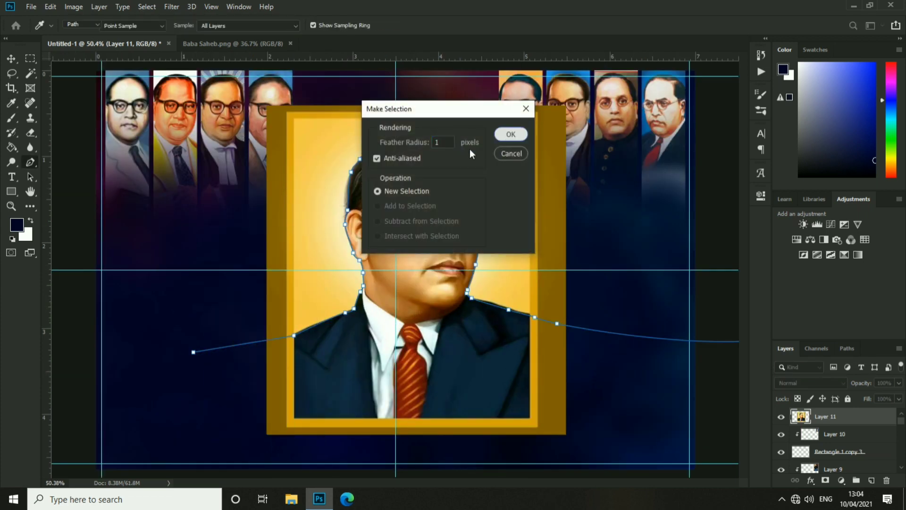
{"action": "key", "text": "Return"}
{"action": "key", "text": "Delete"}
{"action": "left_click", "coordinate": [13, 61]}
{"action": "scroll", "coordinate": [394, 269], "scroll_direction": "down", "scroll_amount": 2}
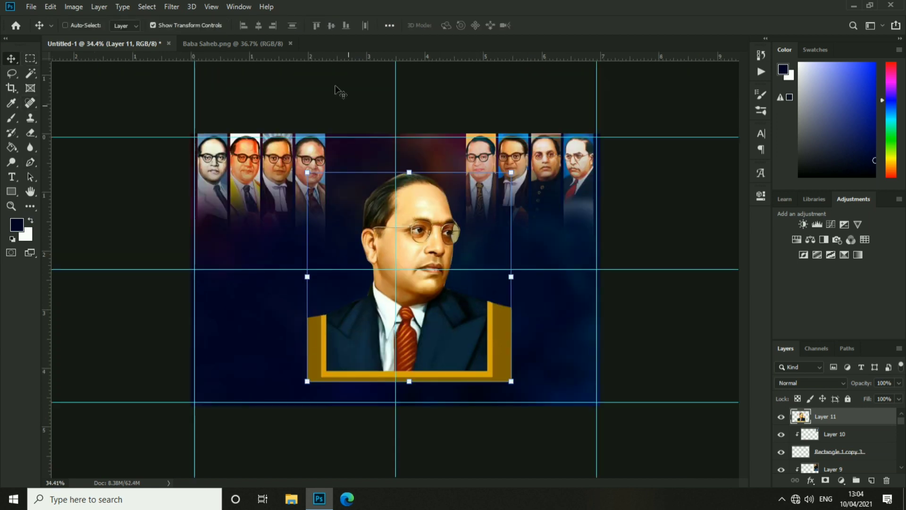
Open Baba Saheb Ambedkar.jpg and copy the whole picture into the banner document as a new layer
{"action": "left_click", "coordinate": [31, 6]}
{"action": "left_click", "coordinate": [43, 26]}
{"action": "double_click", "coordinate": [330, 157]}
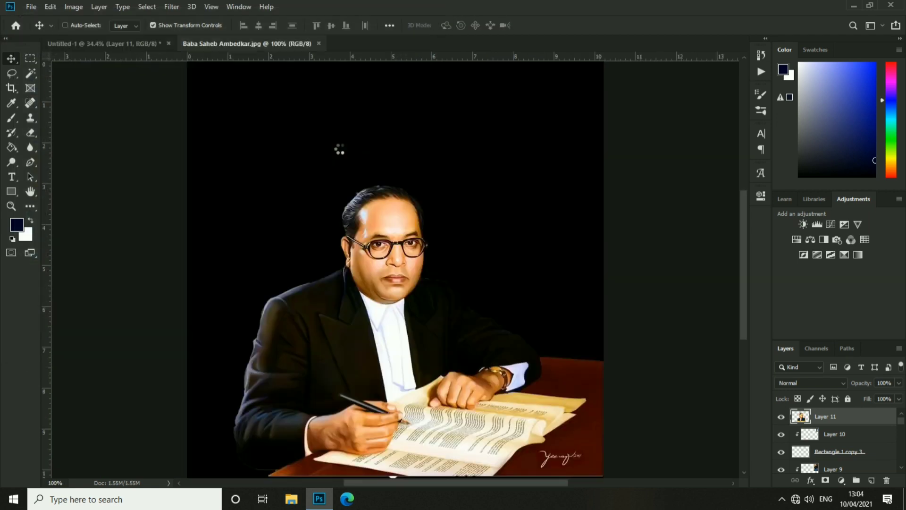
{"action": "left_click", "coordinate": [30, 59]}
{"action": "left_click_drag", "start_coordinate": [286, 162], "coordinate": [504, 380]}
{"action": "key", "text": "ctrl+c"}
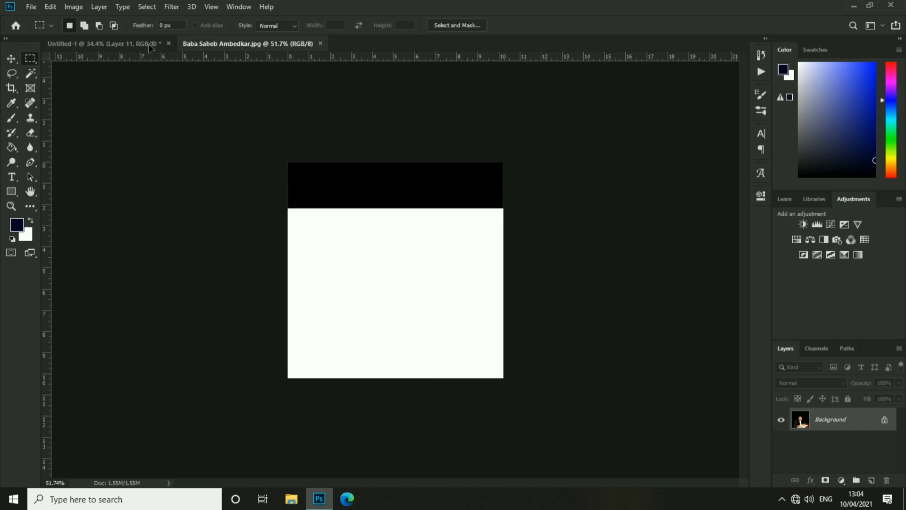
{"action": "key", "text": "ctrl+Tab"}
{"action": "key", "text": "ctrl+v"}
{"action": "key", "text": "v"}
Trace a Pen path from the table's corner up around the seated figure's sleeve and shoulder to the ear
{"action": "scroll", "coordinate": [358, 255], "scroll_direction": "up", "scroll_amount": 2}
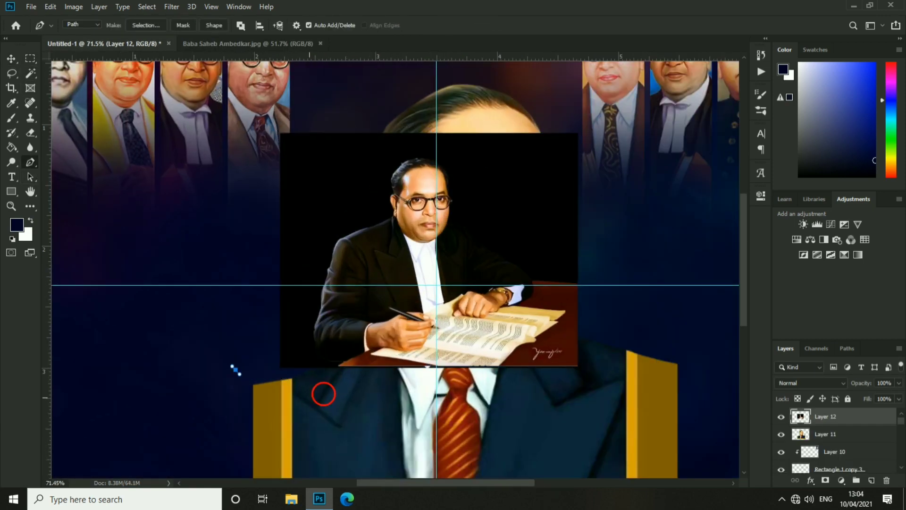
{"action": "scroll", "coordinate": [340, 365], "scroll_direction": "up", "scroll_amount": 6}
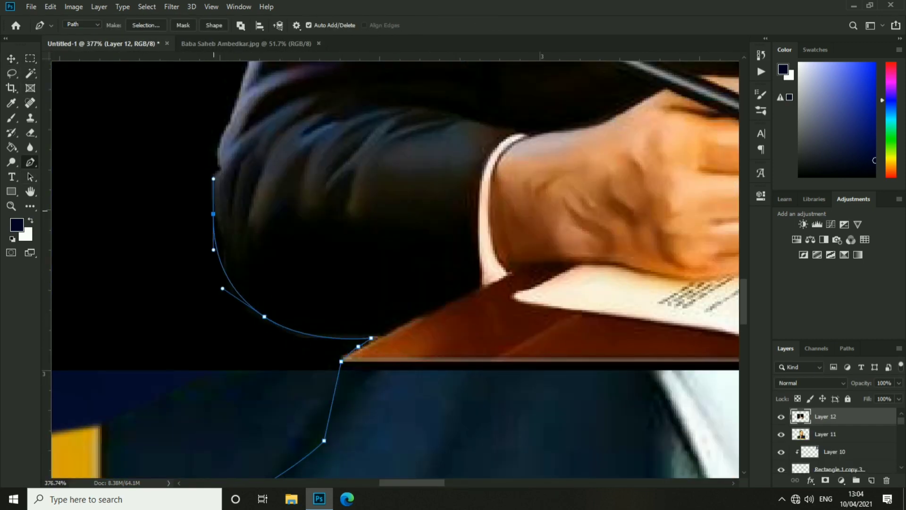
{"action": "scroll", "coordinate": [233, 337], "scroll_direction": "up", "scroll_amount": 10}
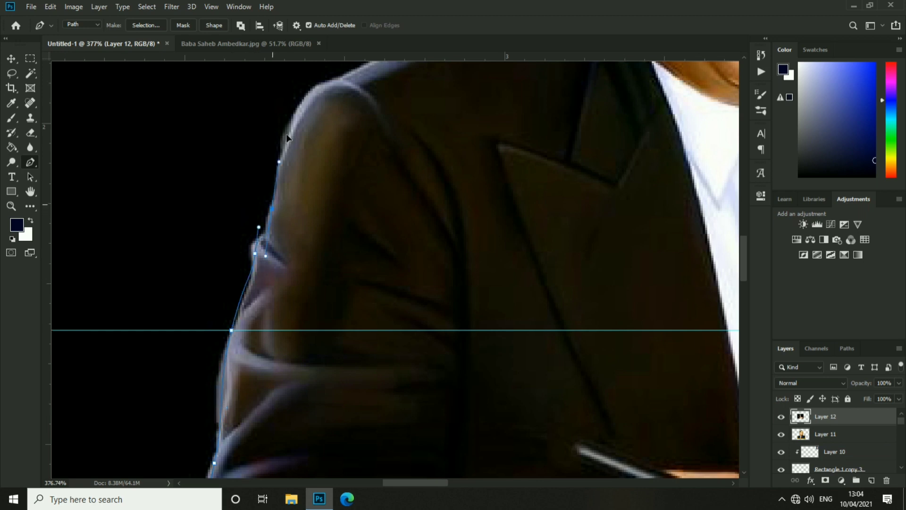
{"action": "scroll", "coordinate": [287, 137], "scroll_direction": "up", "scroll_amount": 5}
{"action": "scroll", "coordinate": [276, 245], "scroll_direction": "right", "scroll_amount": 2}
{"action": "scroll", "coordinate": [368, 290], "scroll_direction": "up", "scroll_amount": 3}
{"action": "scroll", "coordinate": [369, 290], "scroll_direction": "up", "scroll_amount": 2}
{"action": "left_click", "coordinate": [367, 289]}
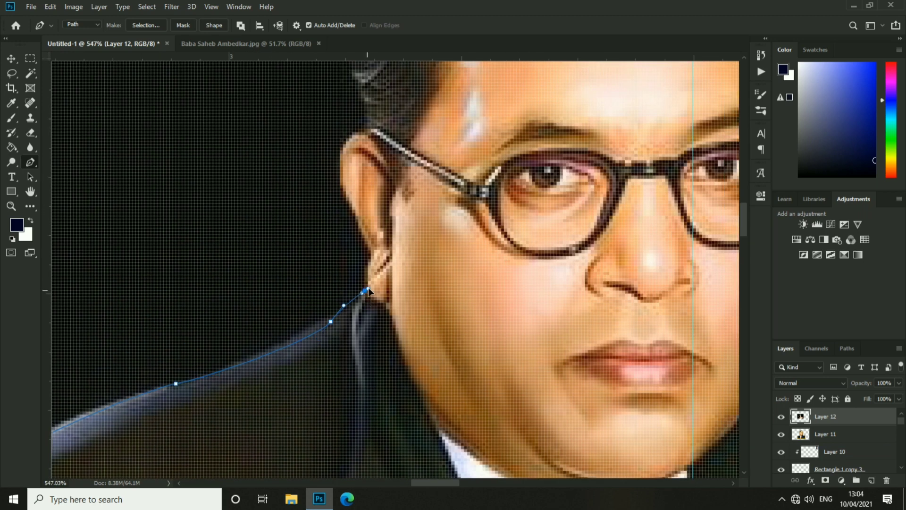
Continue the path around the ear and over the hair, past the glasses and down the cheek to the jaw
{"action": "scroll", "coordinate": [339, 154], "scroll_direction": "down", "scroll_amount": 2}
{"action": "scroll", "coordinate": [299, 346], "scroll_direction": "up", "scroll_amount": 4}
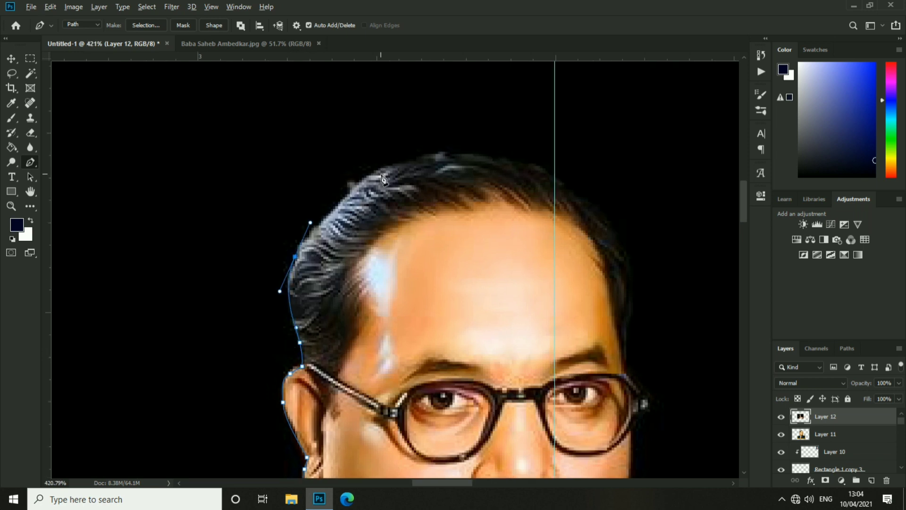
{"action": "left_click_drag", "start_coordinate": [419, 166], "coordinate": [482, 152]}
{"action": "scroll", "coordinate": [482, 152], "scroll_direction": "up", "scroll_amount": 1}
{"action": "scroll", "coordinate": [482, 153], "scroll_direction": "right", "scroll_amount": 5}
{"action": "left_click_drag", "start_coordinate": [398, 400], "coordinate": [402, 418]}
{"action": "scroll", "coordinate": [401, 418], "scroll_direction": "down", "scroll_amount": 1}
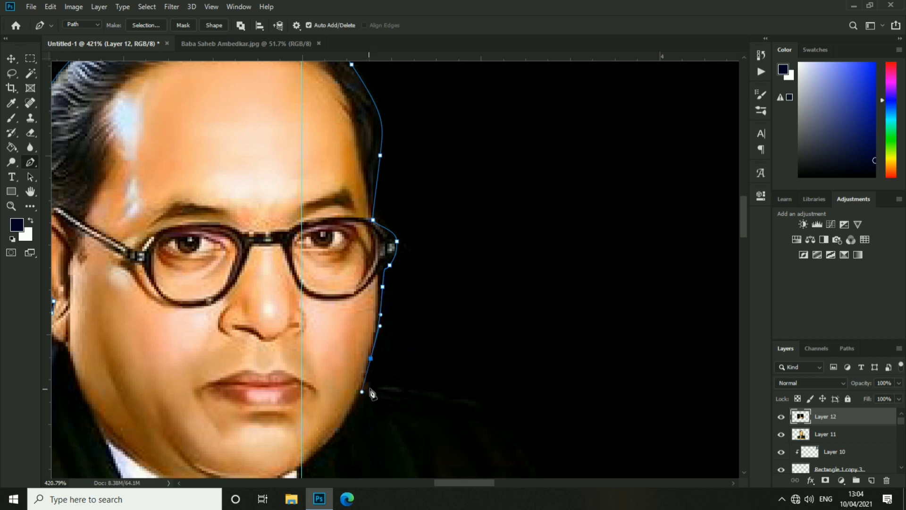
Trace the seated figure's other shoulder and sleeve down to the elbow at the table edge
{"action": "scroll", "coordinate": [477, 414], "scroll_direction": "down", "scroll_amount": 3}
{"action": "scroll", "coordinate": [477, 413], "scroll_direction": "right", "scroll_amount": 4}
{"action": "left_click_drag", "start_coordinate": [317, 289], "coordinate": [345, 349]}
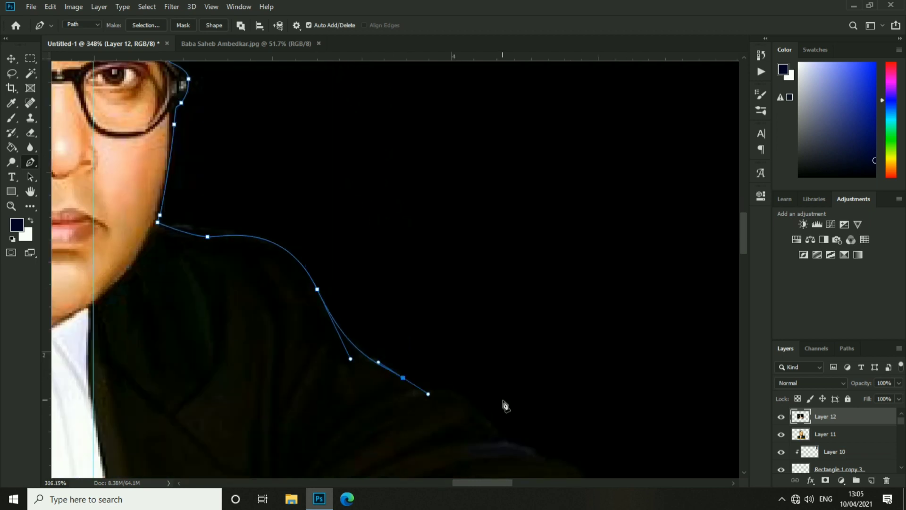
{"action": "scroll", "coordinate": [505, 406], "scroll_direction": "down", "scroll_amount": 3}
{"action": "scroll", "coordinate": [297, 239], "scroll_direction": "right", "scroll_amount": 3}
{"action": "left_click", "coordinate": [422, 330]}
{"action": "left_click_drag", "start_coordinate": [439, 363], "coordinate": [437, 374]}
{"action": "scroll", "coordinate": [437, 215], "scroll_direction": "down", "scroll_amount": 3}
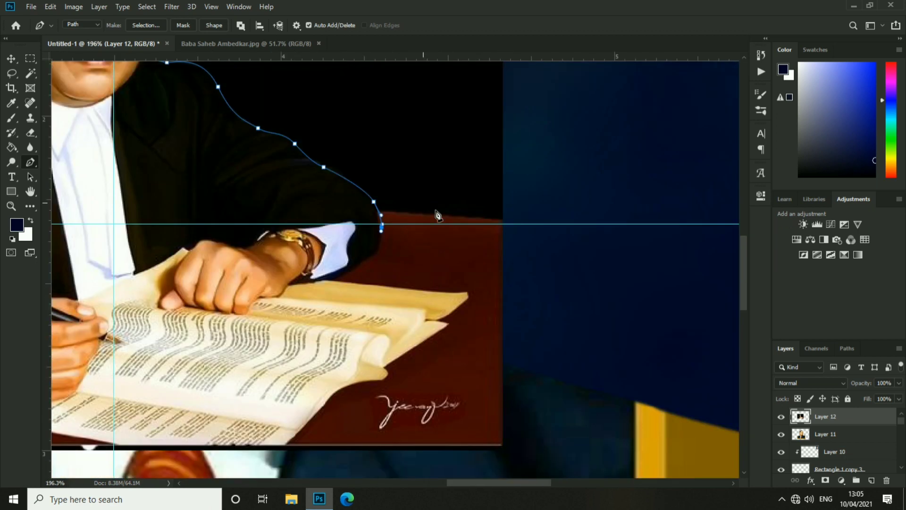
Loop the path around the outside of the seated figure's black background, turn it into a selection and delete the background
{"action": "scroll", "coordinate": [581, 236], "scroll_direction": "down", "scroll_amount": 9}
{"action": "left_click_drag", "start_coordinate": [607, 138], "coordinate": [636, 159]}
{"action": "right_click", "coordinate": [241, 198]}
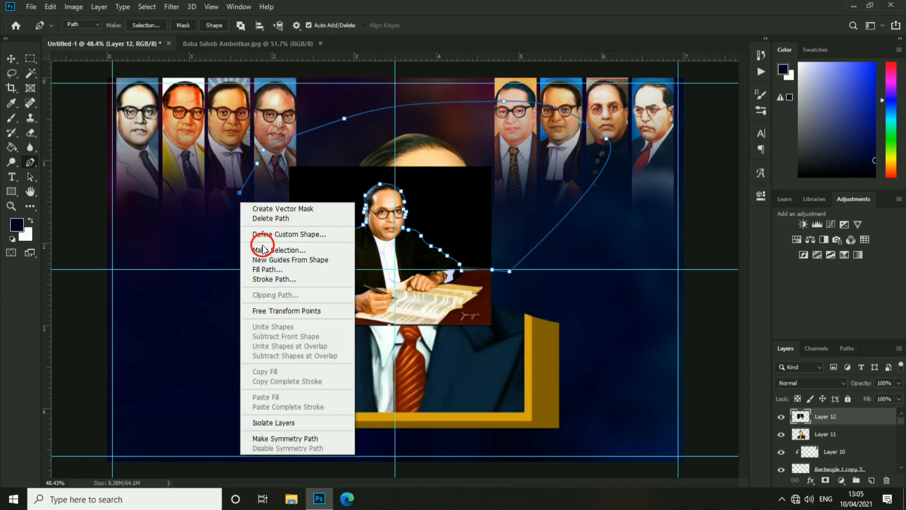
{"action": "left_click", "coordinate": [262, 246]}
{"action": "key", "text": "Return"}
{"action": "key", "text": "Delete"}
{"action": "key", "text": "v"}
{"action": "scroll", "coordinate": [396, 269], "scroll_direction": "down", "scroll_amount": 2}
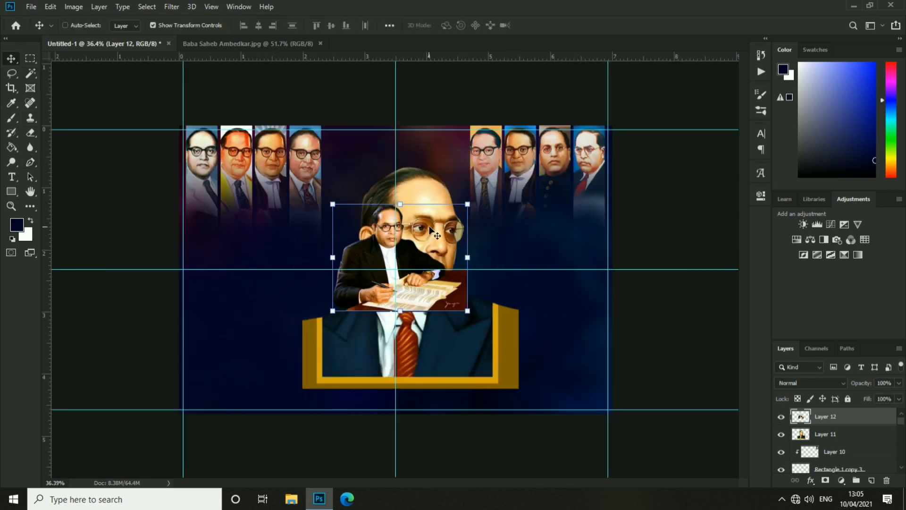
Place the large portrait higher behind the seated figure and enlarge it slightly
{"action": "left_click", "coordinate": [416, 208], "text": "ctrl"}
{"action": "left_click_drag", "start_coordinate": [416, 208], "coordinate": [413, 170]}
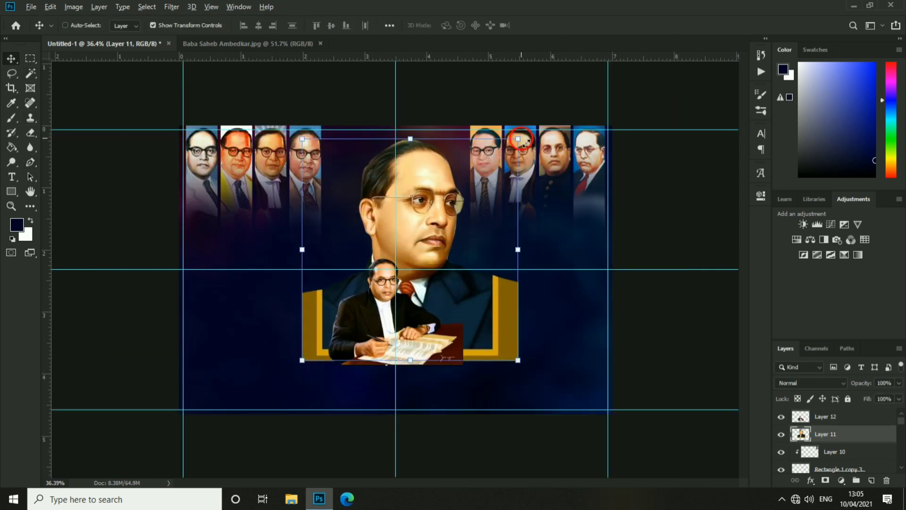
{"action": "left_click_drag", "start_coordinate": [519, 140], "coordinate": [523, 138]}
{"action": "key", "text": "Return"}
Erase the golden frame remnants around the large portrait's shoulders with a 385 px soft eraser
{"action": "key", "text": "e"}
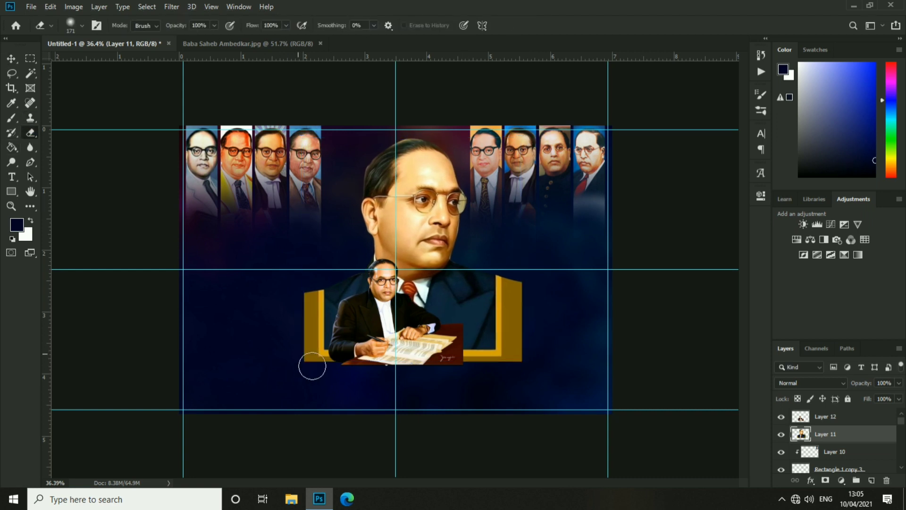
{"action": "right_click", "coordinate": [312, 366]}
{"action": "left_click_drag", "start_coordinate": [385, 333], "coordinate": [401, 333]}
{"action": "key", "text": "Return"}
{"action": "left_click_drag", "start_coordinate": [311, 297], "coordinate": [319, 342]}
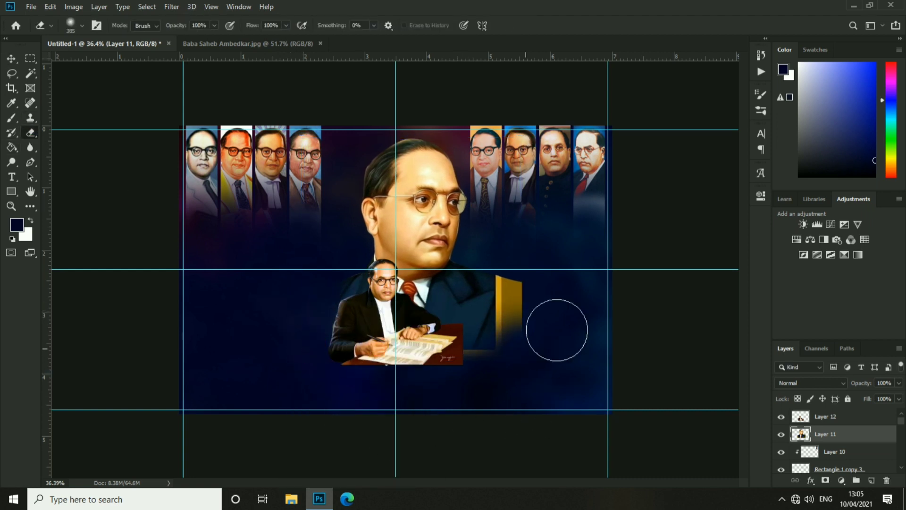
{"action": "key", "text": "v"}
{"action": "scroll", "coordinate": [396, 269], "scroll_direction": "up", "scroll_amount": 1}
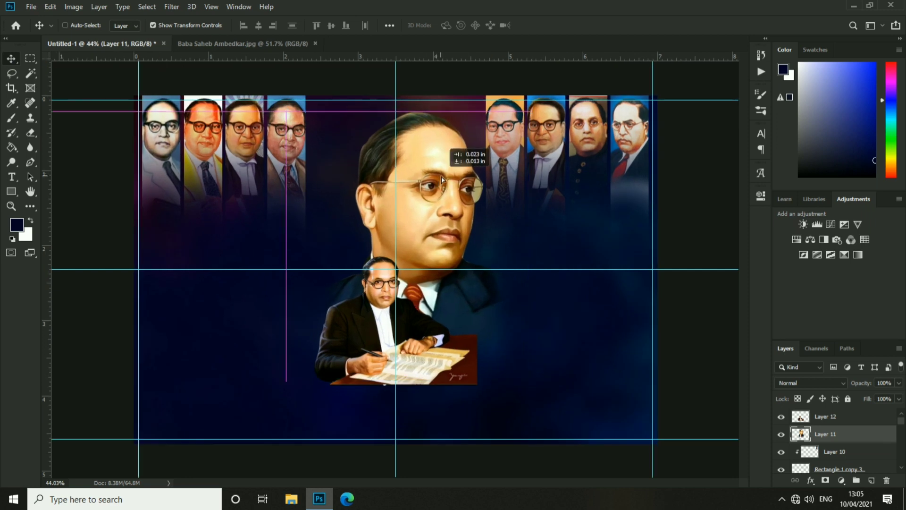
Enlarge the seated figure and position it in front of the large portrait's chest
{"action": "left_click_drag", "start_coordinate": [387, 321], "coordinate": [358, 285]}
{"action": "left_click", "coordinate": [449, 227]}
{"action": "key", "text": "Return"}
{"action": "mouse_move", "coordinate": [451, 229]}
{"action": "left_mouse_down"}
{"action": "mouse_move", "coordinate": [486, 203]}
{"action": "mouse_move", "coordinate": [443, 232]}
{"action": "left_mouse_up"}
Shift the large portrait slightly and scale the seated figure to about 96.7%
{"action": "right_click", "coordinate": [443, 206]}
{"action": "left_click", "coordinate": [453, 223]}
{"action": "right_click", "coordinate": [437, 216]}
{"action": "left_click", "coordinate": [456, 221]}
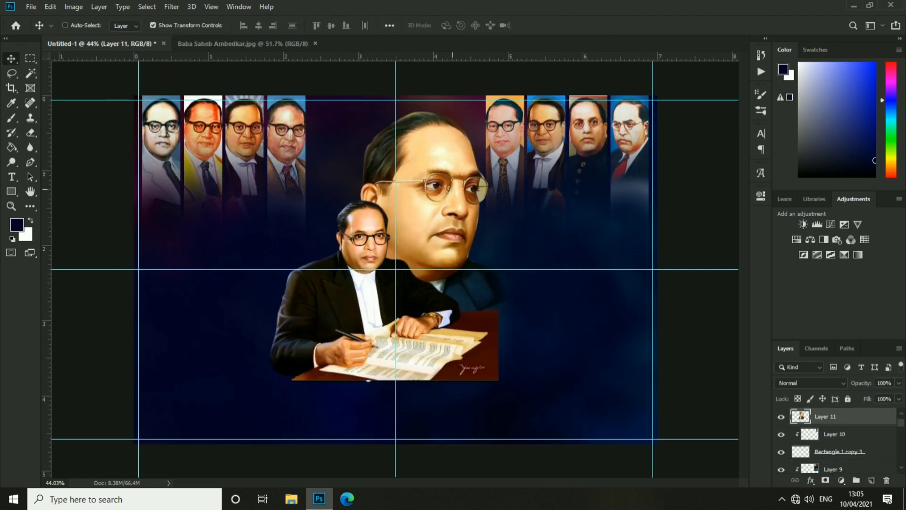
{"action": "left_click_drag", "start_coordinate": [379, 242], "coordinate": [376, 242]}
{"action": "left_click_drag", "start_coordinate": [500, 208], "coordinate": [492, 214]}
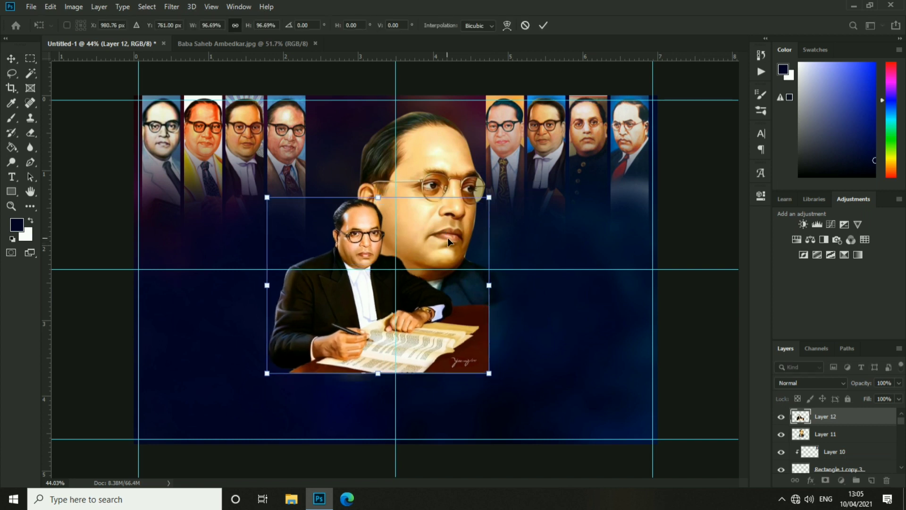
{"action": "key", "text": "Return"}
Fade the bottom and outer edges of the seated figure's table into the background with the soft eraser
{"action": "scroll", "coordinate": [450, 351], "scroll_direction": "up", "scroll_amount": 1}
{"action": "left_click", "coordinate": [30, 134]}
{"action": "mouse_move", "coordinate": [281, 472]}
{"action": "left_mouse_down"}
{"action": "mouse_move", "coordinate": [403, 491]}
{"action": "mouse_move", "coordinate": [522, 486]}
{"action": "mouse_move", "coordinate": [610, 455]}
{"action": "mouse_move", "coordinate": [573, 318]}
{"action": "mouse_move", "coordinate": [608, 384]}
{"action": "left_mouse_up"}
{"action": "left_click_drag", "start_coordinate": [311, 484], "coordinate": [414, 491]}
{"action": "right_click", "coordinate": [459, 180], "text": "ctrl"}
{"action": "left_click", "coordinate": [478, 187]}
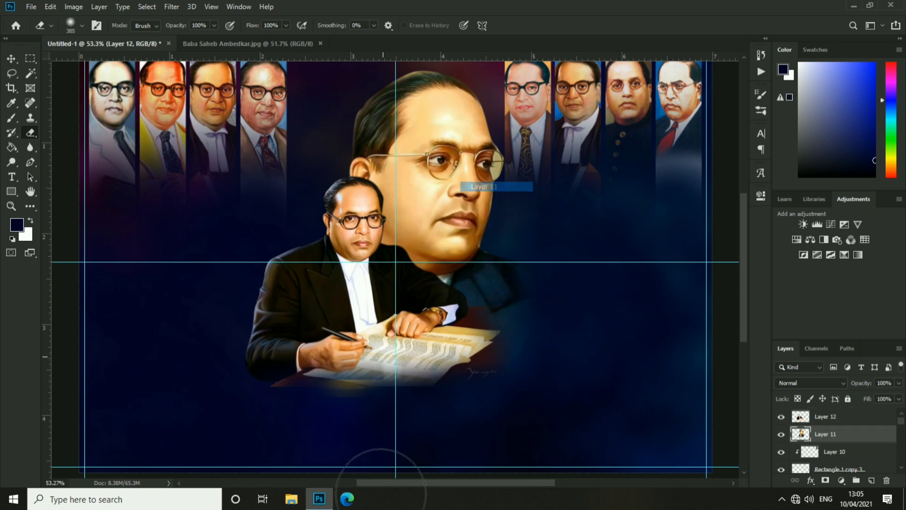
{"action": "left_click", "coordinate": [11, 59]}
{"action": "right_click", "coordinate": [367, 283]}
{"action": "left_click", "coordinate": [386, 290]}
{"action": "scroll", "coordinate": [373, 283], "scroll_direction": "down", "scroll_amount": 3}
{"action": "scroll", "coordinate": [366, 227], "scroll_direction": "up", "scroll_amount": 2}
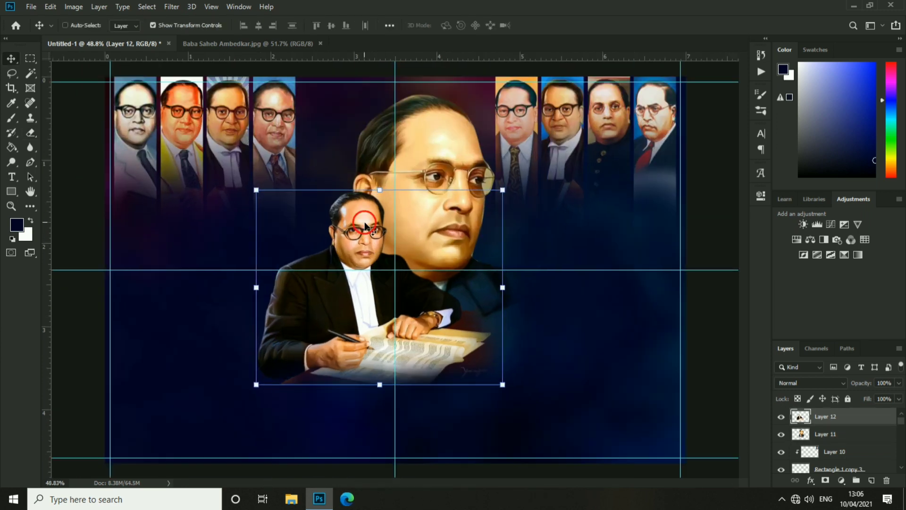
{"action": "scroll", "coordinate": [366, 231], "scroll_direction": "down", "scroll_amount": 3}
{"action": "scroll", "coordinate": [368, 312], "scroll_direction": "up", "scroll_amount": 1}
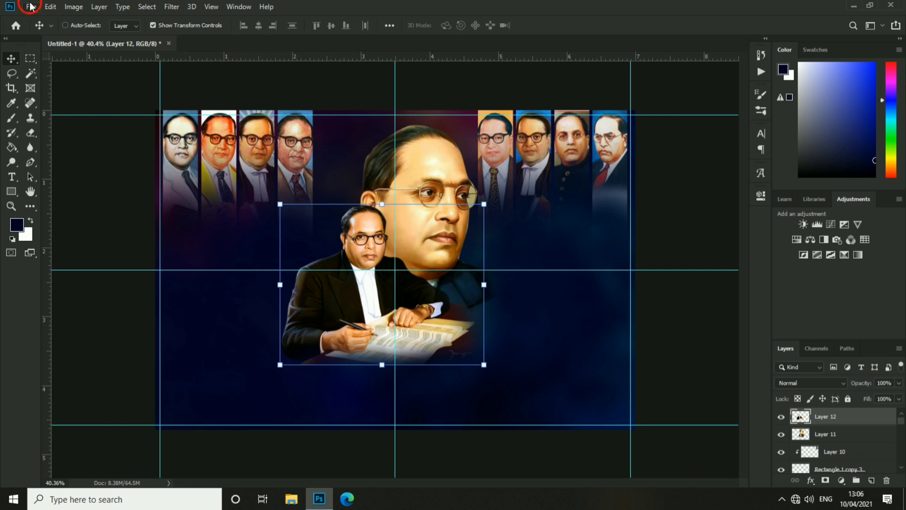
Open the Indian parliament PNG and bring the building into the banner document
{"action": "key", "text": "ctrl+o"}
{"action": "double_click", "coordinate": [197, 251]}
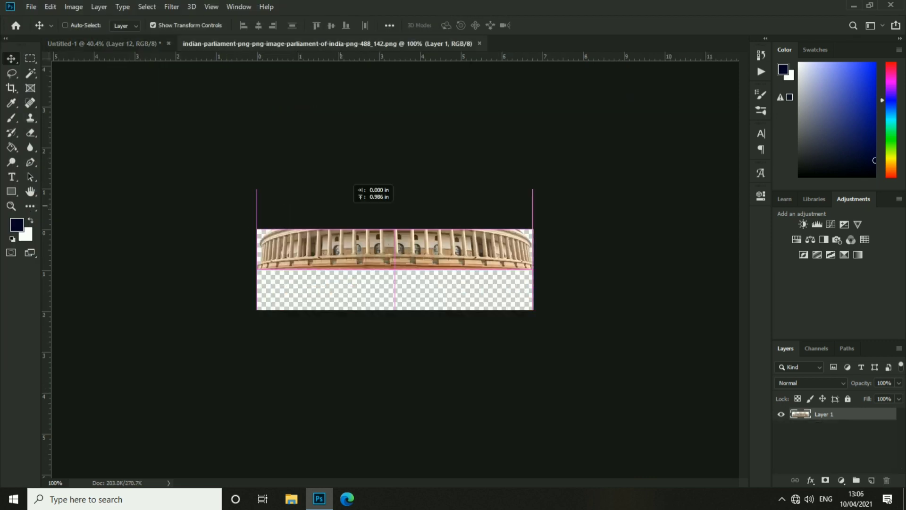
{"action": "left_click_drag", "start_coordinate": [131, 49], "coordinate": [472, 316]}
Enlarge the parliament building to about 163% in front of the seated figure's papers
{"action": "scroll", "coordinate": [472, 284], "scroll_direction": "up", "scroll_amount": 3}
{"action": "key", "text": "ctrl+t"}
{"action": "left_click_drag", "start_coordinate": [487, 269], "coordinate": [560, 248]}
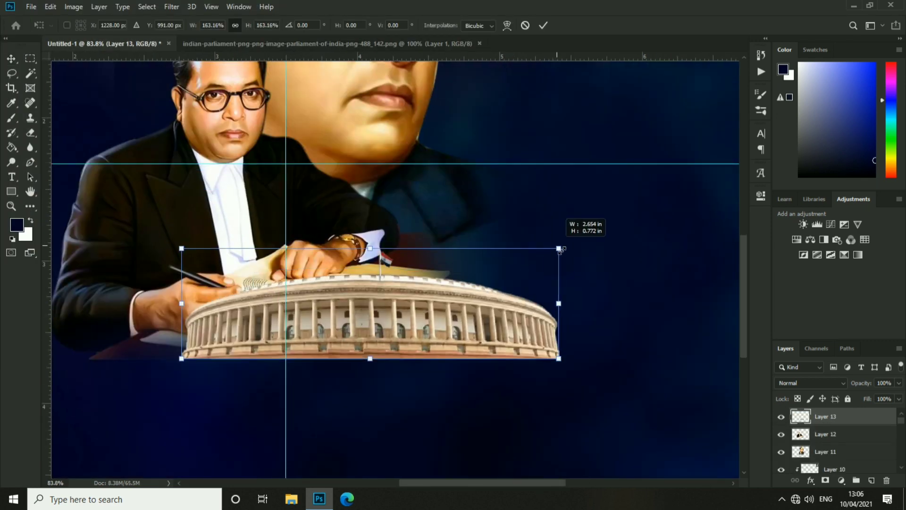
{"action": "key", "text": "Return"}
Remove the small flag above the parliament building's roof using a rectangular selection
{"action": "scroll", "coordinate": [325, 256], "scroll_direction": "up", "scroll_amount": 3}
{"action": "key", "text": "m"}
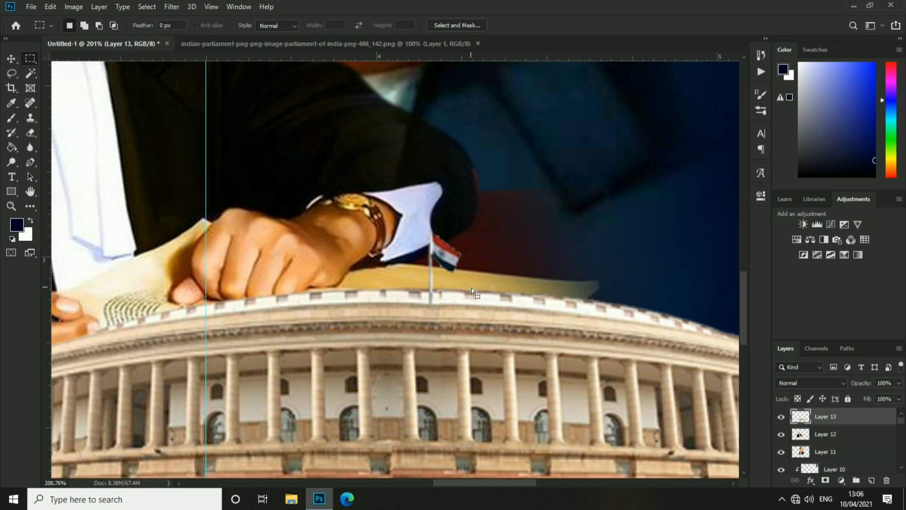
{"action": "scroll", "coordinate": [472, 291], "scroll_direction": "down", "scroll_amount": 5}
Resize the parliament building and reposition it over the papers beside the seated figure's writing hand
{"action": "key", "text": "ctrl+t"}
{"action": "left_click_drag", "start_coordinate": [444, 298], "coordinate": [461, 303]}
{"action": "left_click_drag", "start_coordinate": [377, 302], "coordinate": [415, 269]}
{"action": "mouse_move", "coordinate": [489, 243]}
{"action": "left_mouse_down"}
{"action": "mouse_move", "coordinate": [481, 243]}
{"action": "mouse_move", "coordinate": [500, 241]}
{"action": "mouse_move", "coordinate": [484, 245]}
{"action": "left_mouse_up"}
{"action": "key", "text": "Return"}
{"action": "key", "text": "Return"}
{"action": "left_click_drag", "start_coordinate": [408, 279], "coordinate": [406, 278]}
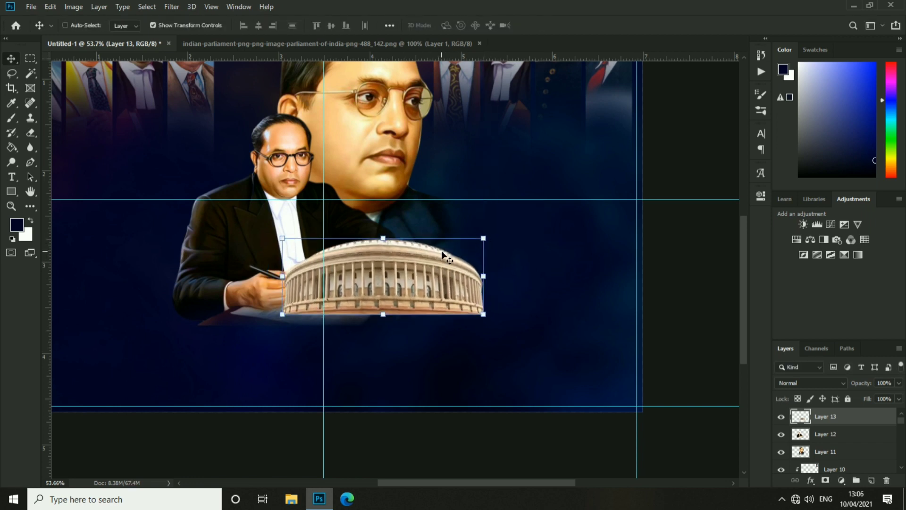
Erase the remaining table and papers on the seated figure's layer around the parliament building with a soft eraser
{"action": "left_click", "coordinate": [248, 269], "text": "ctrl"}
{"action": "scroll", "coordinate": [249, 269], "scroll_direction": "up", "scroll_amount": 1}
{"action": "left_click", "coordinate": [31, 133]}
{"action": "right_click", "coordinate": [219, 306]}
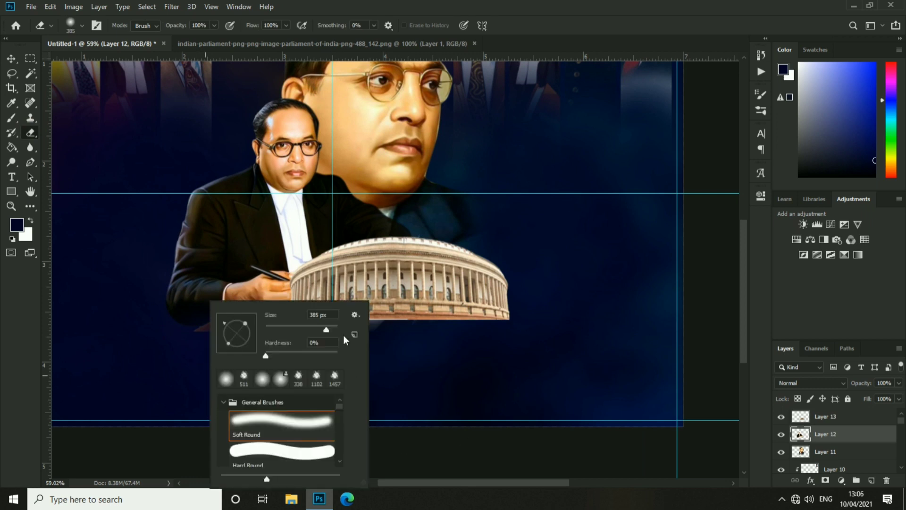
{"action": "key", "text": "Escape"}
{"action": "key", "text": "v"}
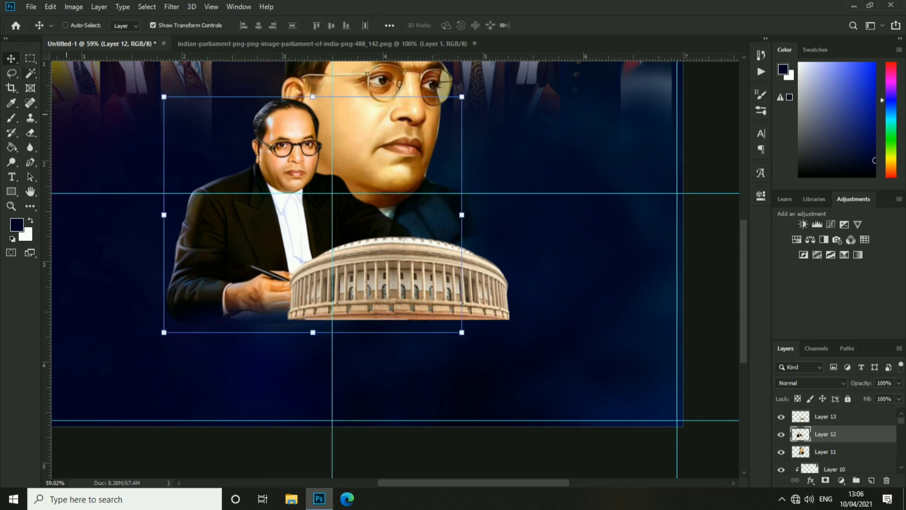
Fade the parliament building's bottom edge into the background with a 243 px soft eraser and deselect the layer
{"action": "left_click", "coordinate": [399, 284], "text": "ctrl"}
{"action": "left_click", "coordinate": [31, 133]}
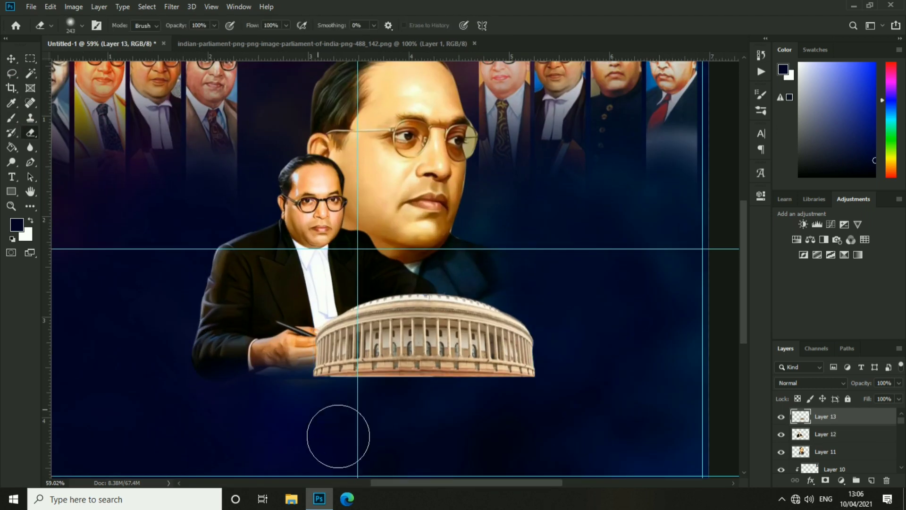
{"action": "left_click", "coordinate": [16, 58]}
{"action": "key", "text": "ctrl+0"}
{"action": "left_click", "coordinate": [651, 308], "text": "ctrl"}
{"action": "scroll", "coordinate": [488, 194], "scroll_direction": "up", "scroll_amount": 1}
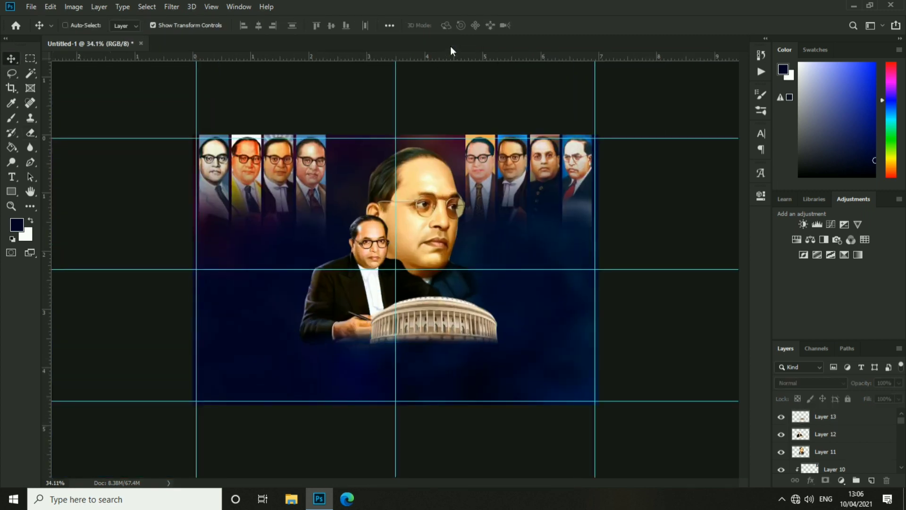
Add the title text "DR.BABASAHEB AMBEDKAR" in Khand Bold at 24 pt near the parliament building's base
{"action": "left_click", "coordinate": [455, 323], "text": "ctrl"}
{"action": "scroll", "coordinate": [455, 323], "scroll_direction": "up", "scroll_amount": 5}
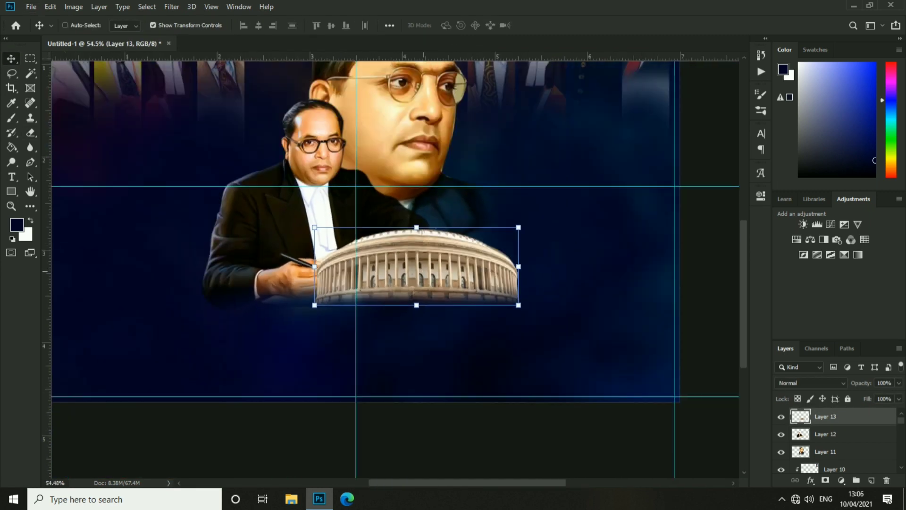
{"action": "scroll", "coordinate": [434, 279], "scroll_direction": "up", "scroll_amount": 1}
{"action": "left_click", "coordinate": [12, 192]}
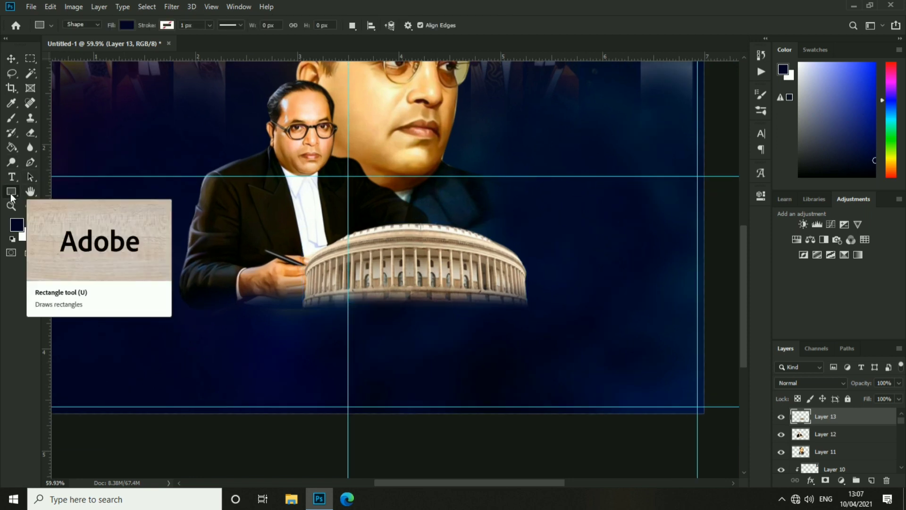
{"action": "left_click", "coordinate": [11, 177]}
{"action": "left_click", "coordinate": [125, 25]}
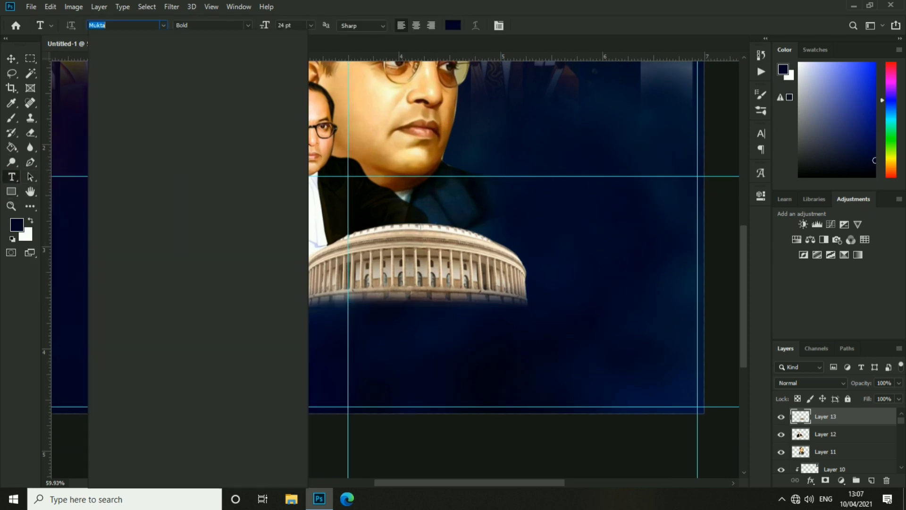
{"action": "type", "text": "khand"}
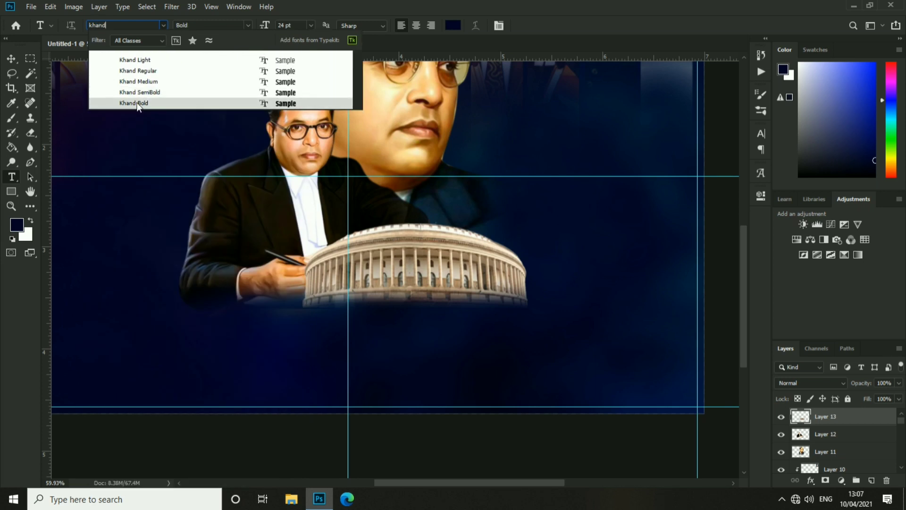
{"action": "key", "text": "Return"}
{"action": "left_click", "coordinate": [349, 315]}
{"action": "type", "text": "DR BABASAHEB AMBED"}
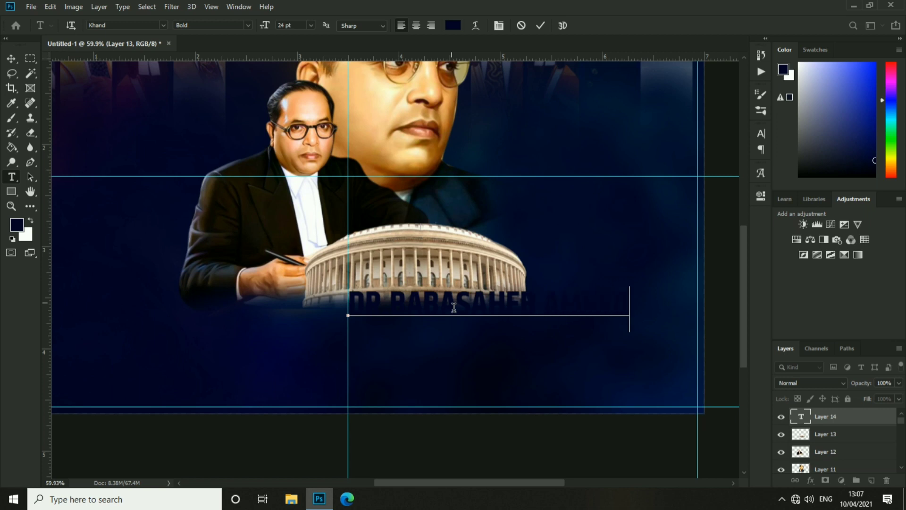
{"action": "type", "text": "KAR"}
Colour the whole title text white (ffffff) and commit it
{"action": "key", "text": "ctrl+a"}
{"action": "left_click", "coordinate": [455, 26]}
{"action": "left_click", "coordinate": [590, 288]}
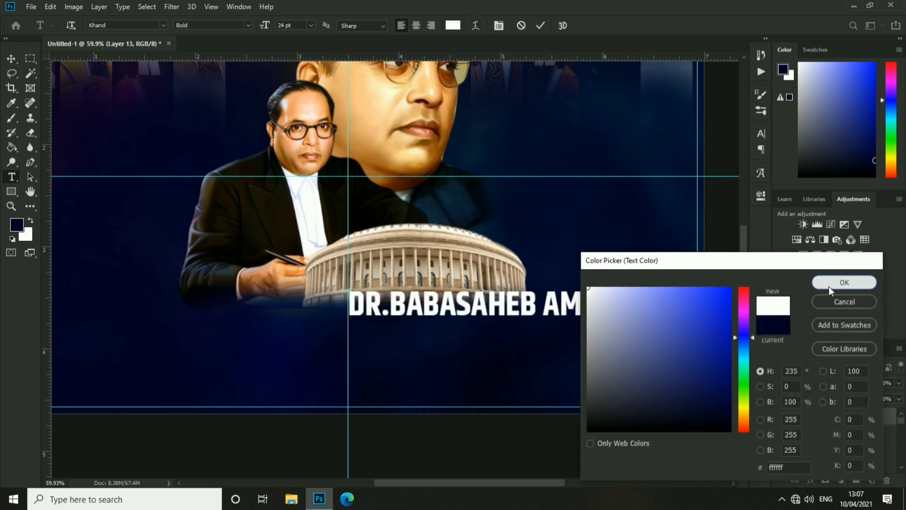
{"action": "left_click", "coordinate": [829, 286]}
{"action": "key", "text": "ctrl+Return"}
Centre the title just below the parliament building and enlarge it to about 31 pt
{"action": "key", "text": "v"}
{"action": "left_click_drag", "start_coordinate": [674, 303], "coordinate": [503, 321]}
{"action": "key", "text": "ctrl+0"}
{"action": "key", "text": "ctrl+t"}
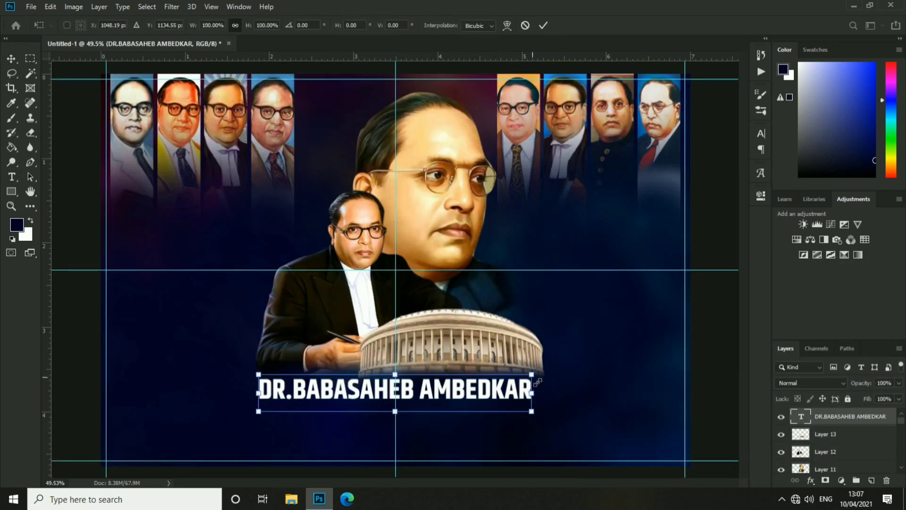
{"action": "left_click_drag", "start_coordinate": [536, 371], "coordinate": [573, 369]}
{"action": "key", "text": "Return"}
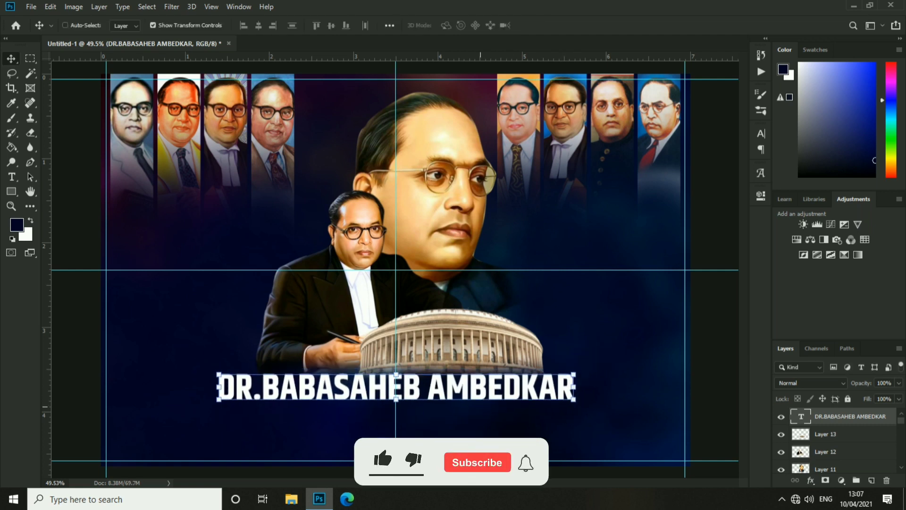
Duplicate the title directly below and replace the copy's text with "Celebrating 130th Birth Aniversary"
{"action": "scroll", "coordinate": [491, 401], "scroll_direction": "up", "scroll_amount": 2}
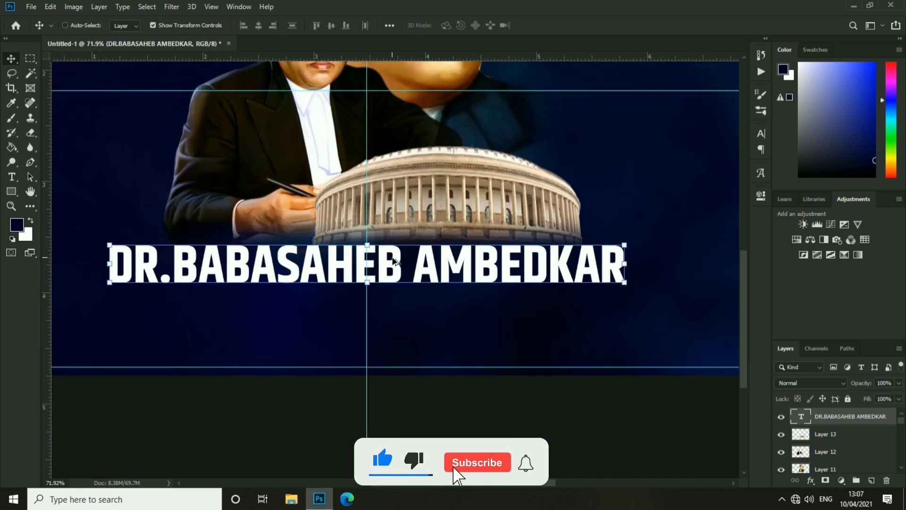
{"action": "left_click_drag", "start_coordinate": [303, 268], "coordinate": [302, 321], "text": "alt"}
{"action": "double_click", "coordinate": [303, 321]}
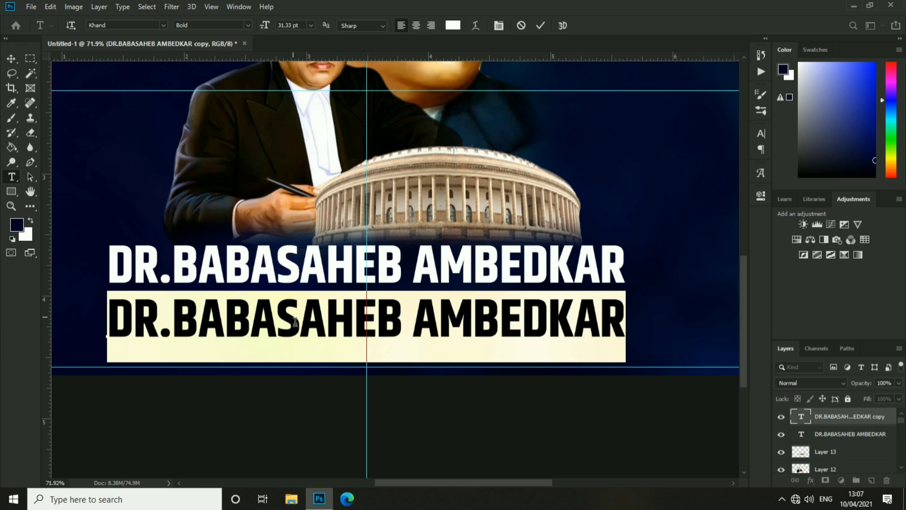
{"action": "type", "text": "Celebrating 130th Birth Aniversa"}
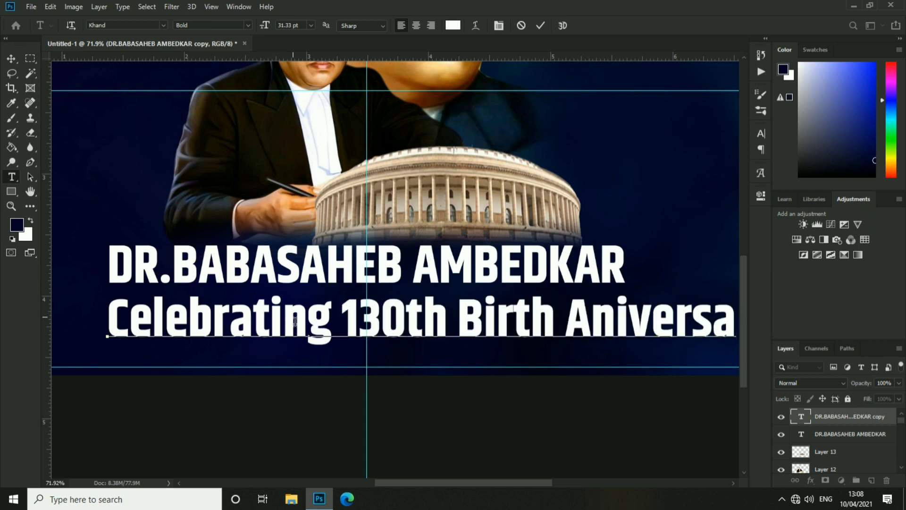
Set the font of the whole tagline to Script MT Bold
{"action": "key", "text": "ctrl+a"}
{"action": "type", "text": "ar"}
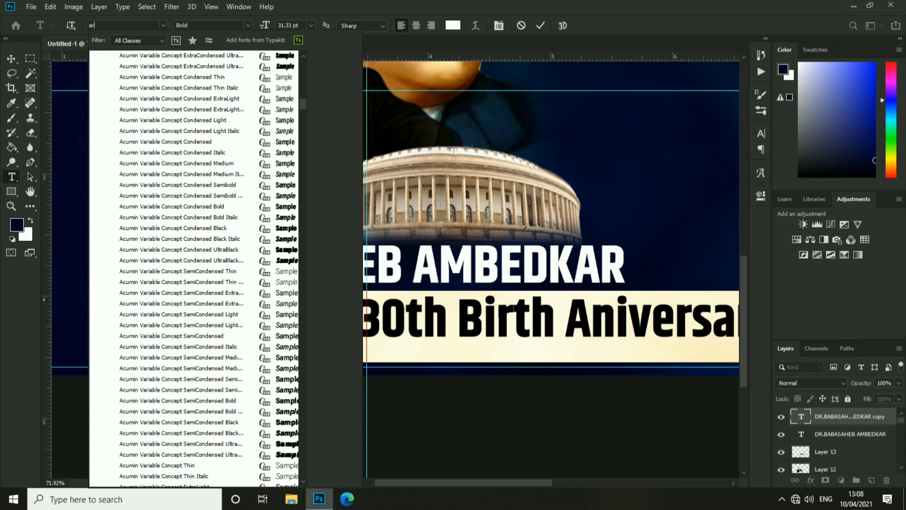
{"action": "left_click", "coordinate": [177, 66]}
{"action": "key", "text": "ctrl+z"}
{"action": "left_click", "coordinate": [163, 25]}
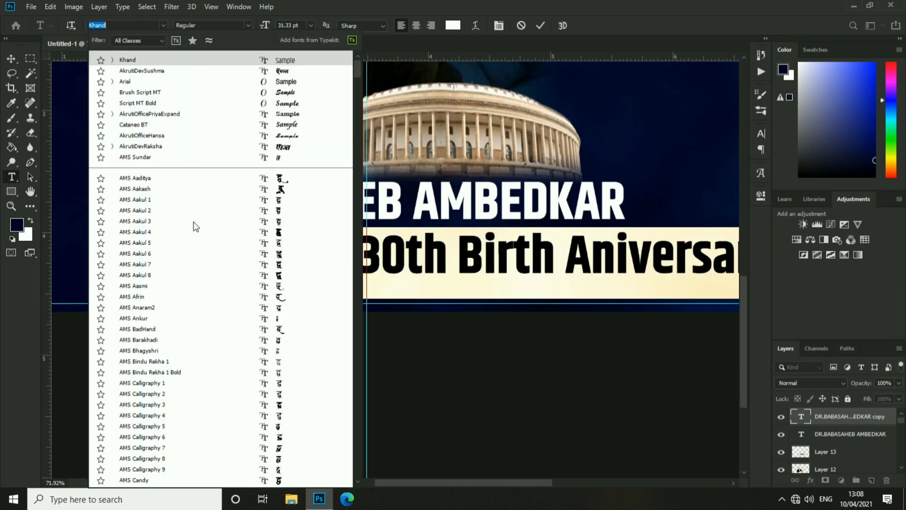
{"action": "scroll", "coordinate": [206, 238], "scroll_direction": "down", "scroll_amount": 3}
{"action": "scroll", "coordinate": [227, 145], "scroll_direction": "up", "scroll_amount": 3}
{"action": "left_click", "coordinate": [214, 103]}
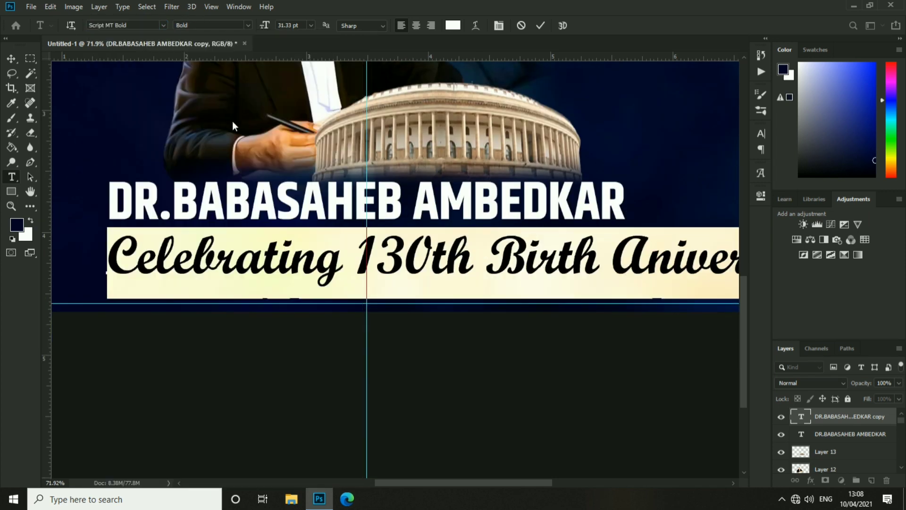
Commit the tagline and scale it down to about 18.6 pt so it is narrower than the title
{"action": "key", "text": "ctrl+Return"}
{"action": "key", "text": "ctrl+t"}
{"action": "key", "text": "ctrl+0"}
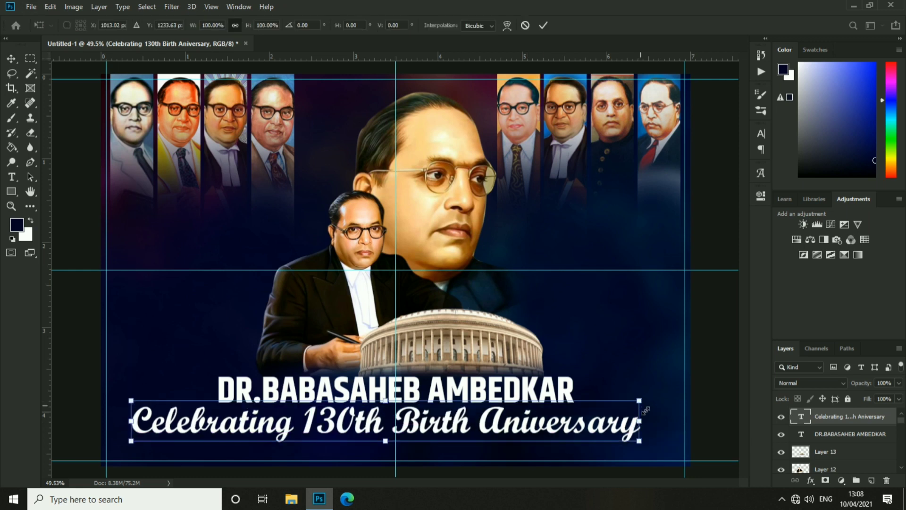
{"action": "left_click_drag", "start_coordinate": [639, 400], "coordinate": [538, 407]}
{"action": "key", "text": "Return"}
{"action": "scroll", "coordinate": [439, 425], "scroll_direction": "up", "scroll_amount": 1}
Set the tagline's font to Brush Script MT
{"action": "double_click", "coordinate": [801, 416]}
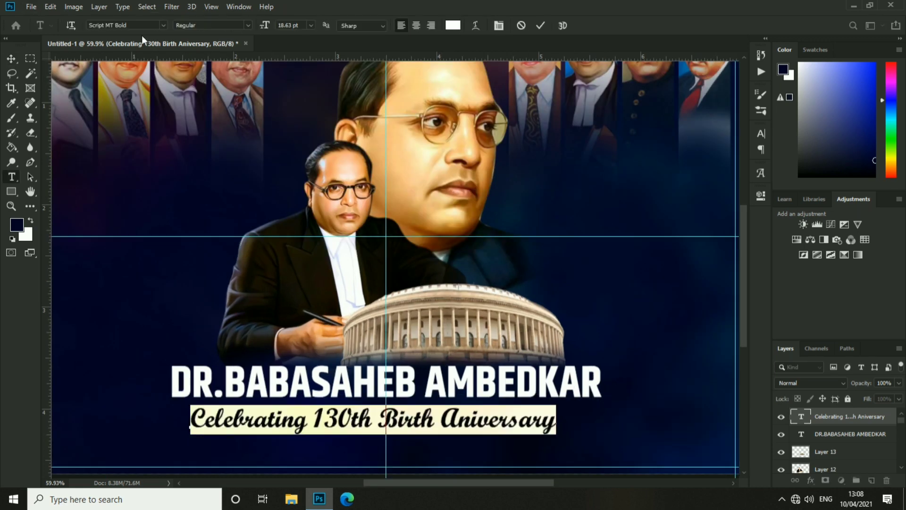
{"action": "left_click", "coordinate": [160, 26]}
{"action": "left_click", "coordinate": [180, 103]}
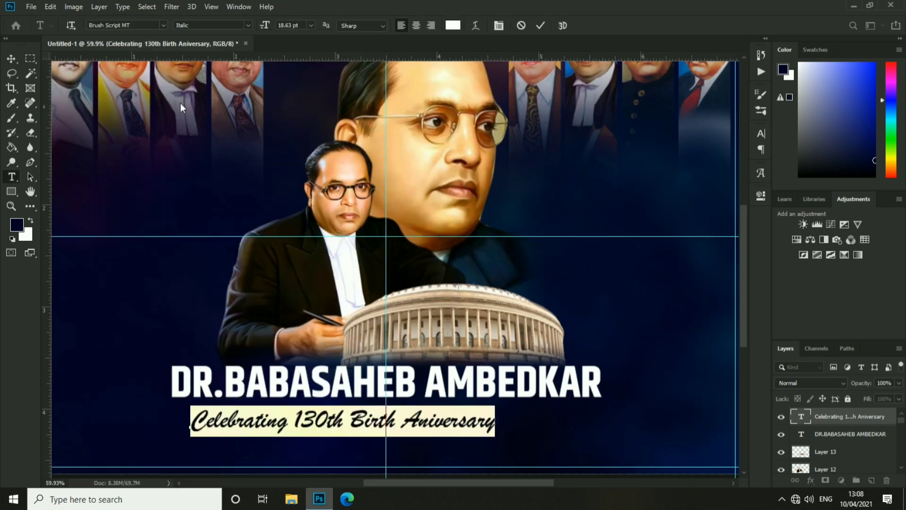
{"action": "left_click", "coordinate": [10, 58]}
Centre the tagline on the vertical guide beneath the title and shrink it slightly
{"action": "scroll", "coordinate": [470, 416], "scroll_direction": "up", "scroll_amount": 2}
{"action": "scroll", "coordinate": [425, 283], "scroll_direction": "down", "scroll_amount": 3}
{"action": "left_click_drag", "start_coordinate": [370, 302], "coordinate": [420, 294]}
{"action": "scroll", "coordinate": [420, 294], "scroll_direction": "down", "scroll_amount": 2}
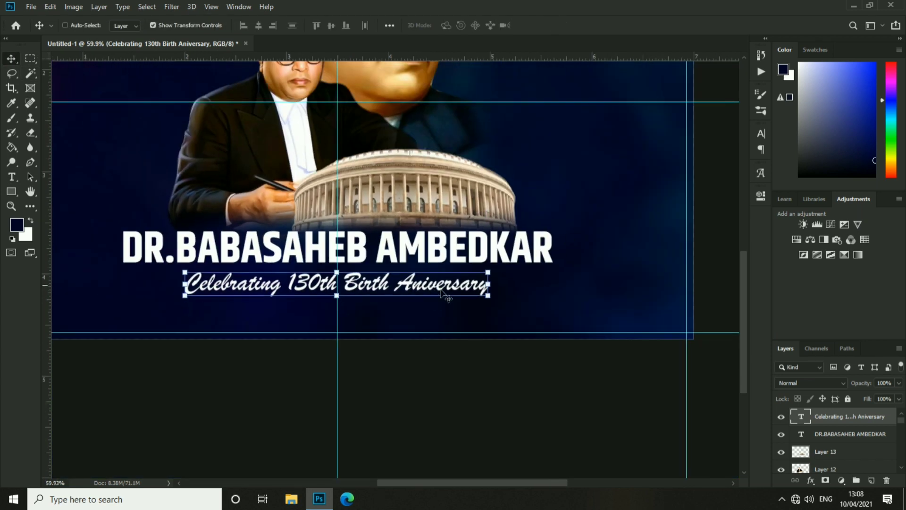
{"action": "left_click_drag", "start_coordinate": [488, 273], "coordinate": [477, 283]}
{"action": "key", "text": "Return"}
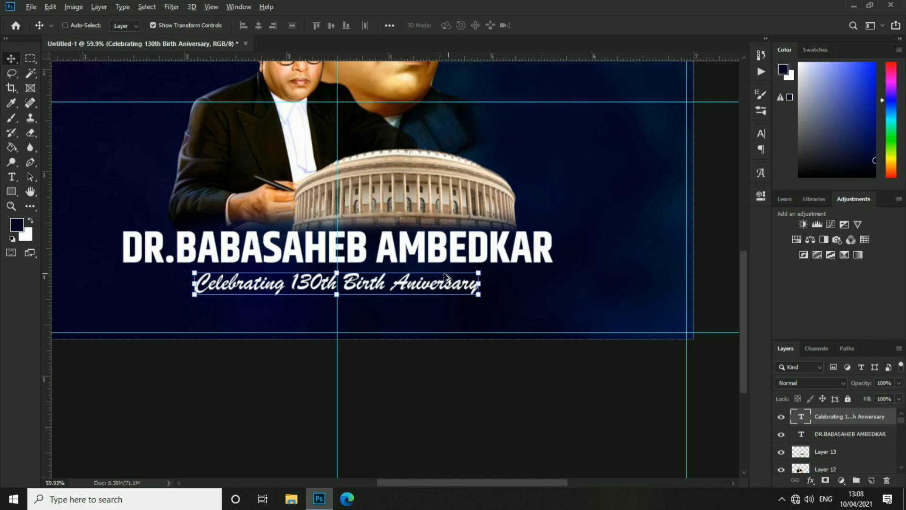
Nudge the title and tagline together, and enlarge the title to about 101%
{"action": "scroll", "coordinate": [447, 275], "scroll_direction": "down", "scroll_amount": 1}
{"action": "left_click", "coordinate": [469, 253], "text": "ctrl+shift"}
{"action": "left_click_drag", "start_coordinate": [399, 261], "coordinate": [398, 262]}
{"action": "left_click", "coordinate": [399, 262], "text": "ctrl"}
{"action": "left_click_drag", "start_coordinate": [541, 231], "coordinate": [543, 231]}
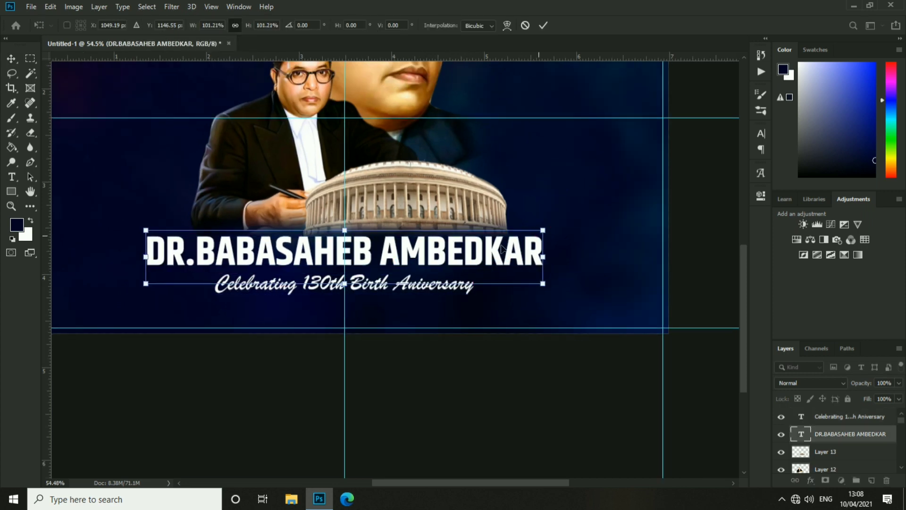
{"action": "key", "text": "Return"}
Enlarge the tagline to about 108%, keeping it centred beneath the title
{"action": "left_click", "coordinate": [467, 284], "text": "ctrl"}
{"action": "scroll", "coordinate": [468, 283], "scroll_direction": "up", "scroll_amount": 1}
{"action": "key", "text": "ctrl+t"}
{"action": "left_click_drag", "start_coordinate": [478, 270], "coordinate": [494, 275]}
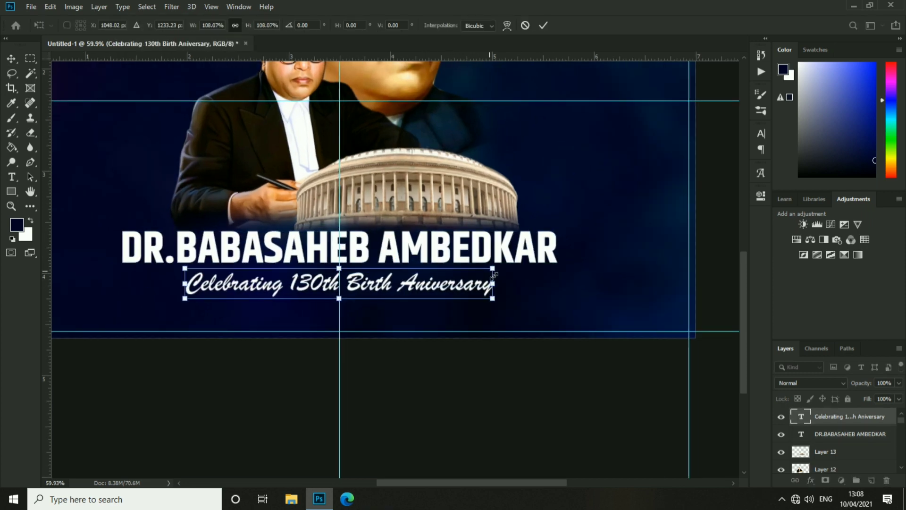
{"action": "key", "text": "Return"}
{"action": "double_click", "coordinate": [425, 285]}
{"action": "left_click", "coordinate": [11, 63]}
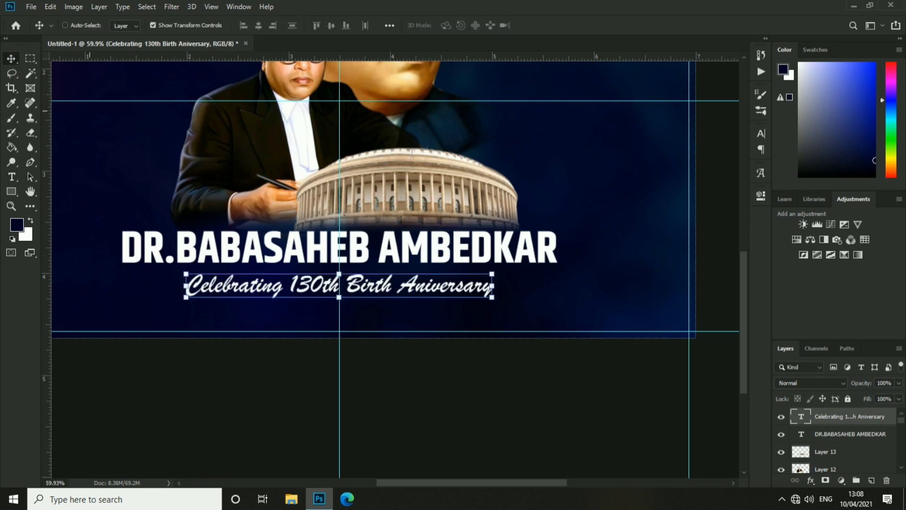
Select the title's text layer
{"action": "left_click", "coordinate": [515, 288], "text": "ctrl"}
{"action": "scroll", "coordinate": [516, 287], "scroll_direction": "up", "scroll_amount": 7}
{"action": "scroll", "coordinate": [475, 280], "scroll_direction": "down", "scroll_amount": 4}
{"action": "left_click", "coordinate": [449, 238], "text": "ctrl"}
{"action": "scroll", "coordinate": [448, 238], "scroll_direction": "down", "scroll_amount": 3}
Start opening an image and go to BANNER > SUTRA GRAPHICS > BACKGROUND on Local Disk (F:)
{"action": "left_click", "coordinate": [31, 7]}
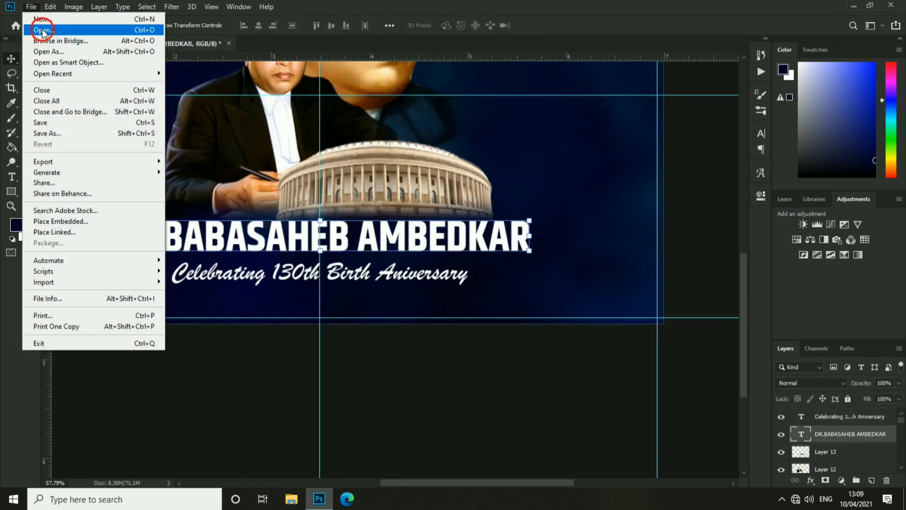
{"action": "left_click", "coordinate": [36, 28]}
{"action": "scroll", "coordinate": [60, 290], "scroll_direction": "down", "scroll_amount": 3}
{"action": "left_click", "coordinate": [55, 265]}
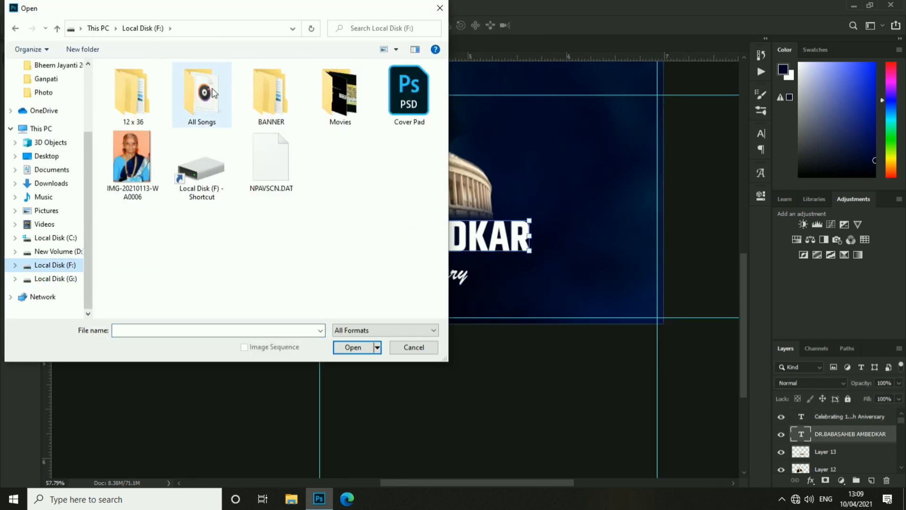
{"action": "double_click", "coordinate": [267, 95]}
{"action": "double_click", "coordinate": [131, 97]}
{"action": "left_click", "coordinate": [267, 94]}
{"action": "double_click", "coordinate": [211, 104]}
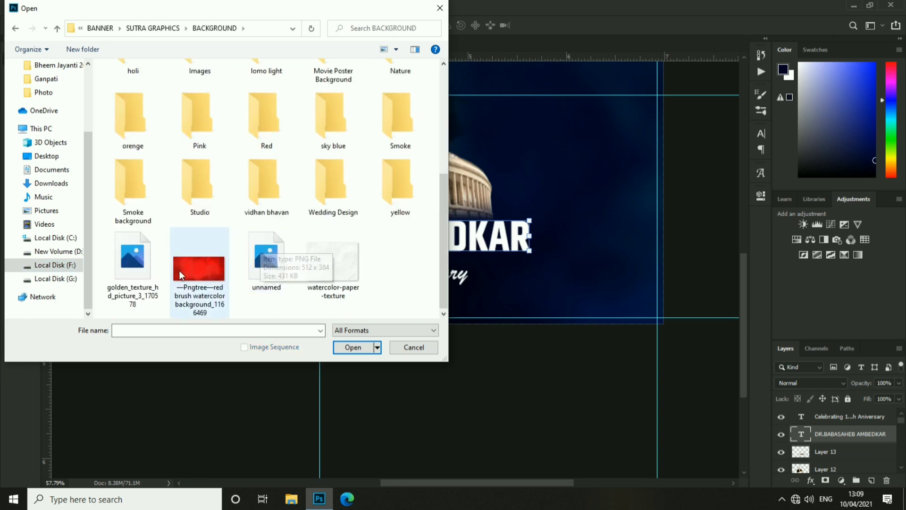
Look through the SUTRA GRAPHICS folders, including DESIGNS, for a texture image for the title
{"action": "key", "text": "alt+Left"}
{"action": "double_click", "coordinate": [380, 97]}
{"action": "key", "text": "alt+Left"}
{"action": "scroll", "coordinate": [322, 188], "scroll_direction": "down", "scroll_amount": 4}
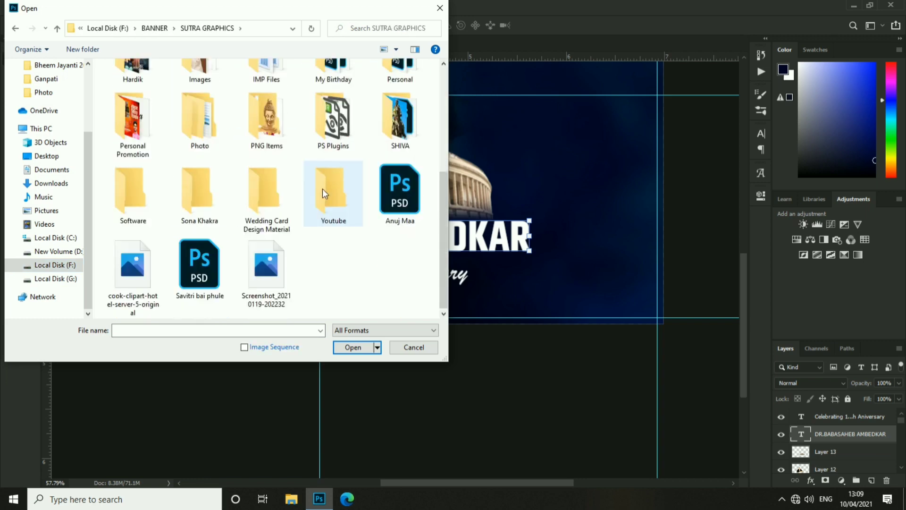
{"action": "scroll", "coordinate": [211, 281], "scroll_direction": "up", "scroll_amount": 4}
{"action": "double_click", "coordinate": [403, 91]}
{"action": "scroll", "coordinate": [203, 245], "scroll_direction": "down", "scroll_amount": 4}
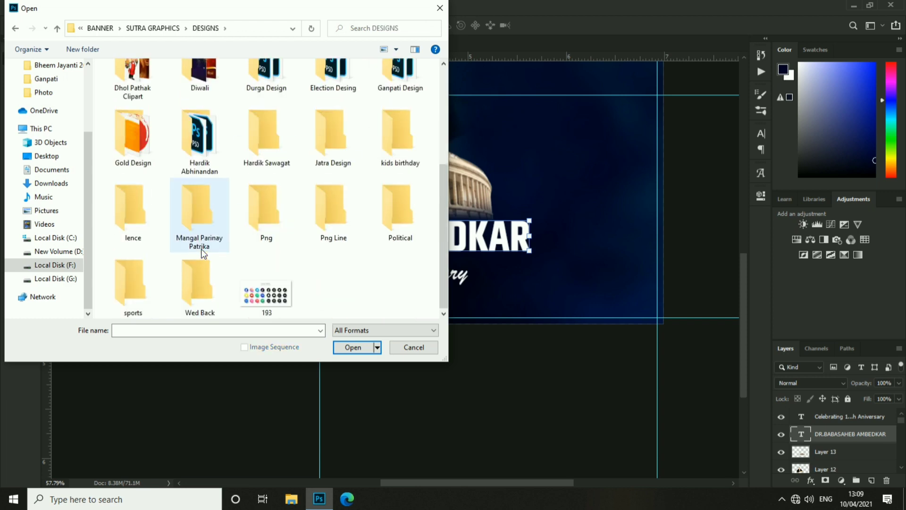
{"action": "left_click", "coordinate": [150, 227]}
{"action": "key", "text": "alt+Left"}
Check the Smoke background folder and open golden_texture_hd_picture_3_170578 from the BACKGROUND folder
{"action": "double_click", "coordinate": [201, 95]}
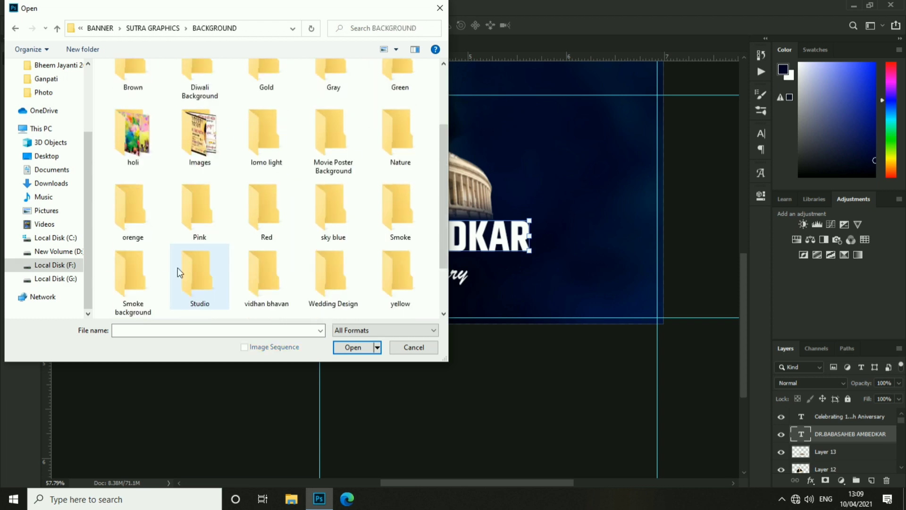
{"action": "double_click", "coordinate": [134, 276]}
{"action": "scroll", "coordinate": [192, 279], "scroll_direction": "down", "scroll_amount": 5}
{"action": "key", "text": "alt+Left"}
{"action": "scroll", "coordinate": [192, 281], "scroll_direction": "down", "scroll_amount": 2}
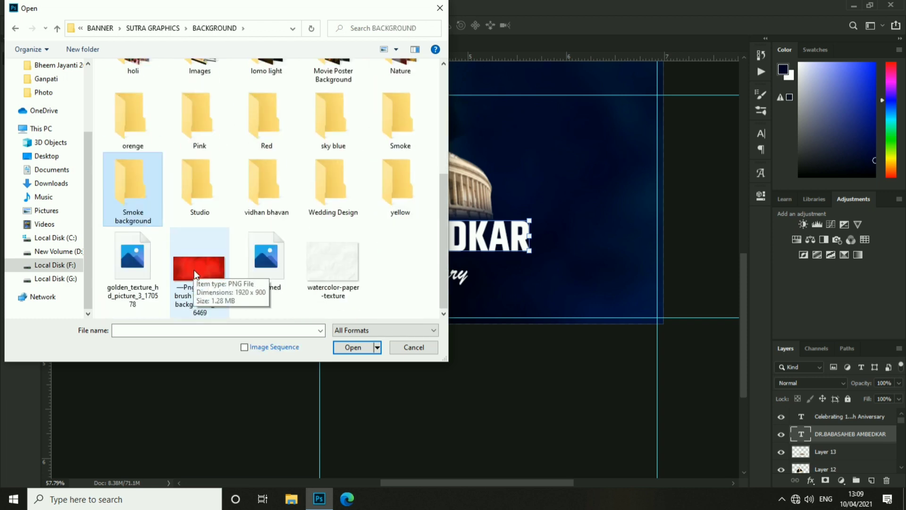
{"action": "left_click", "coordinate": [151, 263]}
{"action": "double_click", "coordinate": [151, 263]}
Bring the golden texture into the banner above the title and clip it to the title text
{"action": "left_click_drag", "start_coordinate": [415, 200], "coordinate": [382, 198]}
{"action": "right_click", "coordinate": [855, 434]}
{"action": "left_click", "coordinate": [775, 231]}
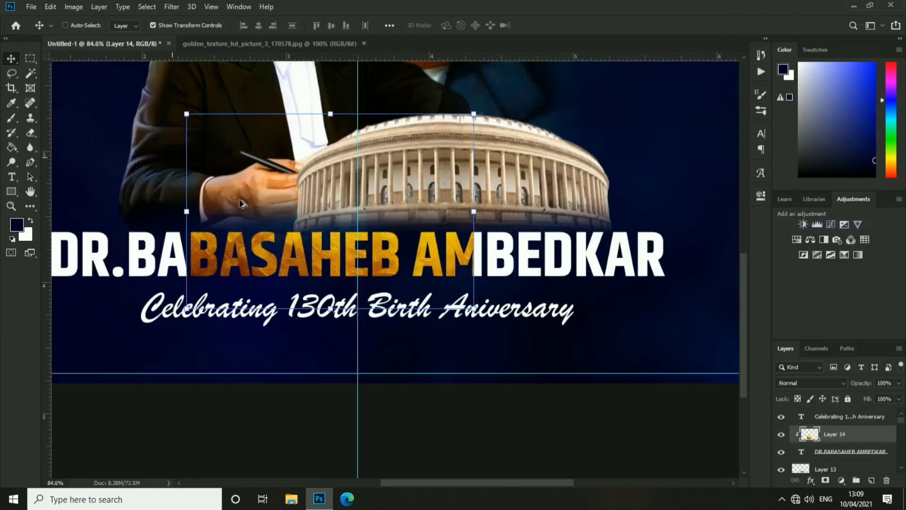
Reposition the clipped golden texture and stretch it horizontally to cover the full width of the title
{"action": "scroll", "coordinate": [326, 255], "scroll_direction": "down", "scroll_amount": 1}
{"action": "left_click_drag", "start_coordinate": [425, 253], "coordinate": [530, 260]}
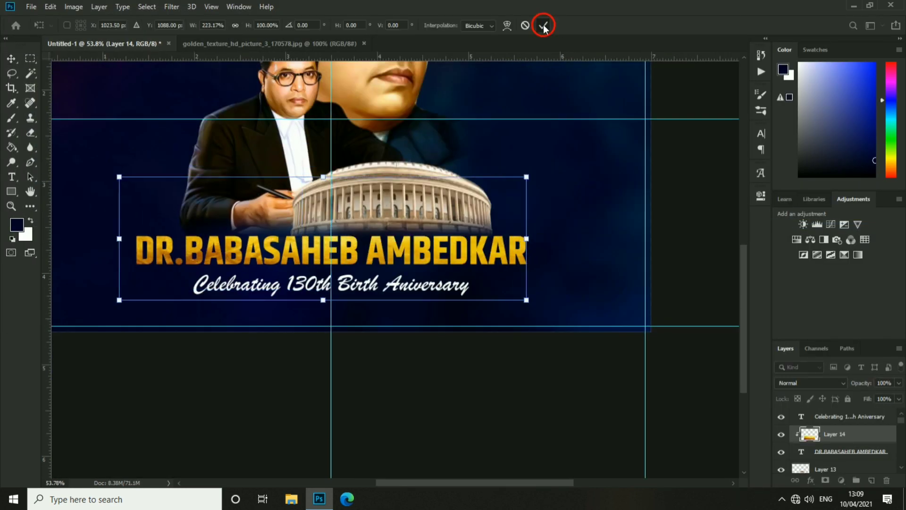
{"action": "left_click", "coordinate": [544, 27]}
{"action": "scroll", "coordinate": [488, 255], "scroll_direction": "up", "scroll_amount": 1}
{"action": "left_click_drag", "start_coordinate": [537, 169], "coordinate": [551, 168]}
{"action": "key", "text": "Return"}
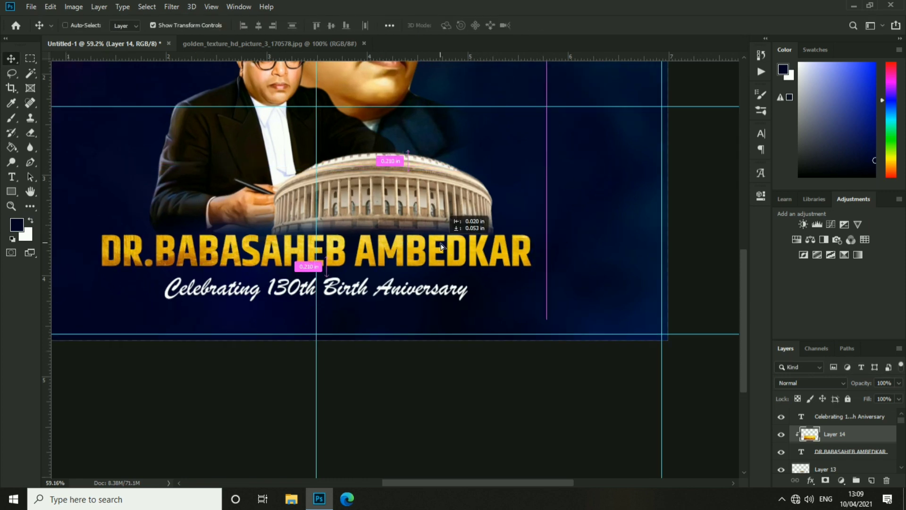
Lower the golden texture layer's opacity to 79%
{"action": "scroll", "coordinate": [438, 251], "scroll_direction": "up", "scroll_amount": 2}
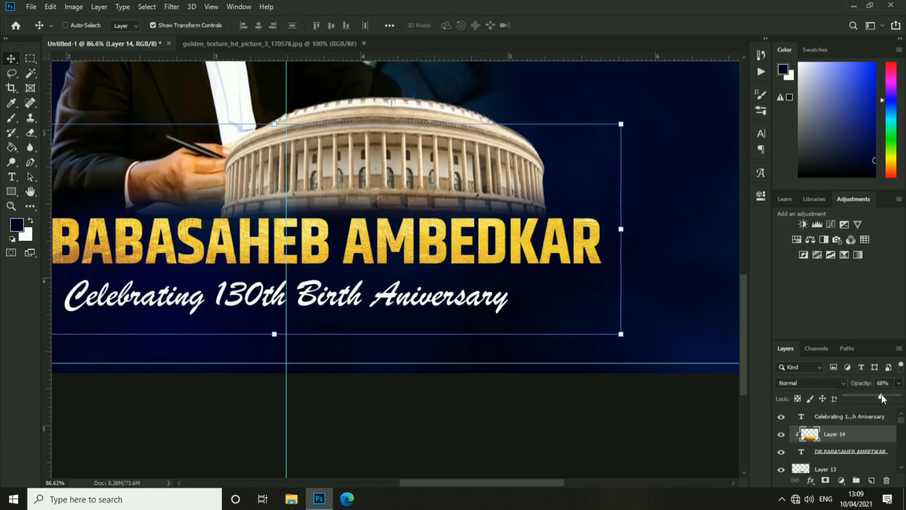
{"action": "scroll", "coordinate": [713, 340], "scroll_direction": "down", "scroll_amount": 5}
{"action": "scroll", "coordinate": [452, 277], "scroll_direction": "up", "scroll_amount": 4}
Close the golden texture document and reselect the clipped texture layer in the banner
{"action": "double_click", "coordinate": [452, 278]}
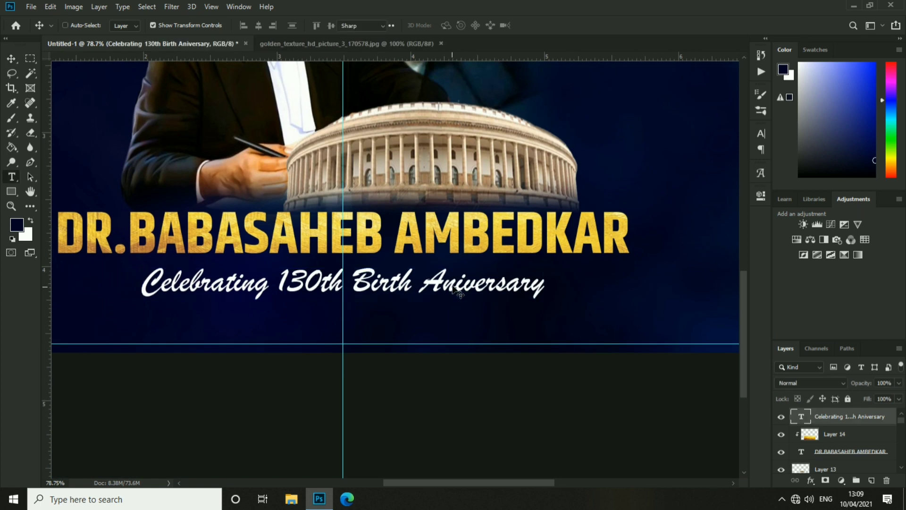
{"action": "left_click", "coordinate": [11, 59]}
{"action": "left_click", "coordinate": [268, 239]}
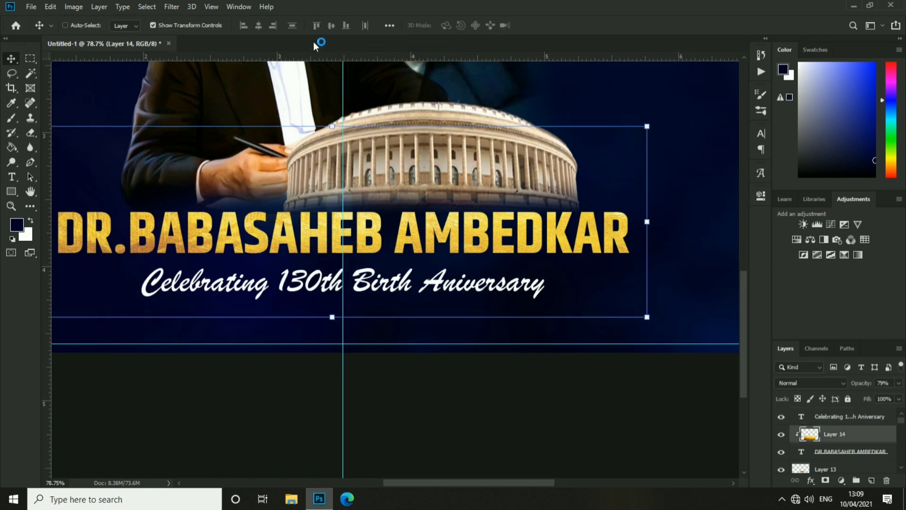
Open Light 2.jpg and bring the light flare into the banner, positioning it over the title
{"action": "left_click", "coordinate": [31, 7]}
{"action": "left_click", "coordinate": [42, 28]}
{"action": "left_click", "coordinate": [47, 88]}
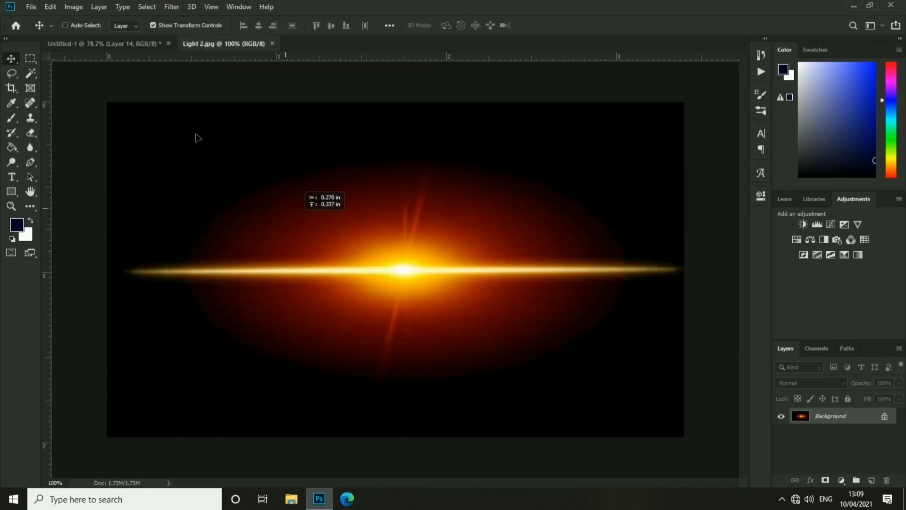
{"action": "left_click_drag", "start_coordinate": [197, 138], "coordinate": [101, 43]}
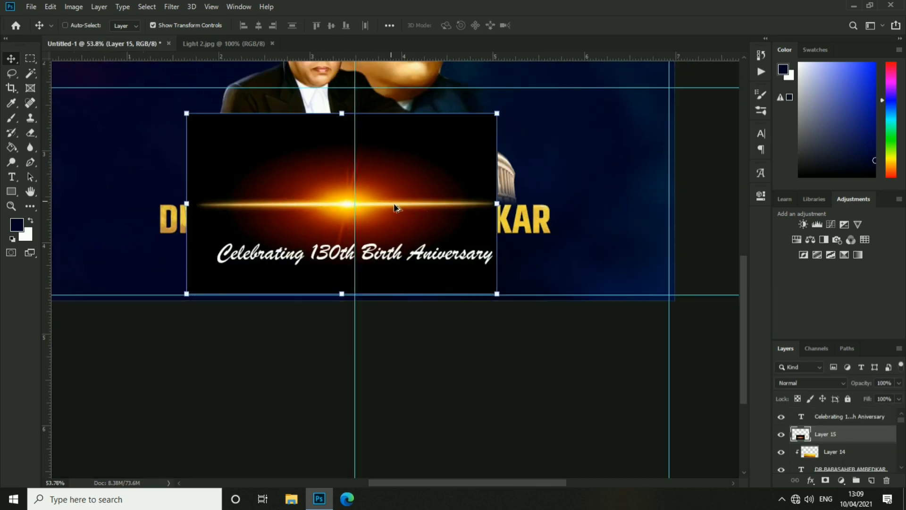
{"action": "left_click_drag", "start_coordinate": [397, 204], "coordinate": [381, 166]}
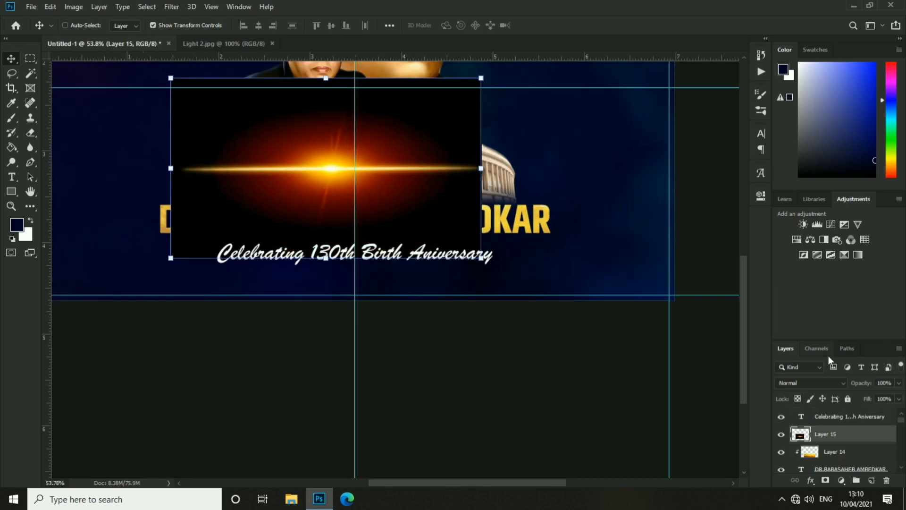
Set the light flare layer's blend mode to Screen
{"action": "left_click", "coordinate": [809, 383]}
{"action": "left_click", "coordinate": [798, 290]}
{"action": "scroll", "coordinate": [411, 192], "scroll_direction": "up", "scroll_amount": 3}
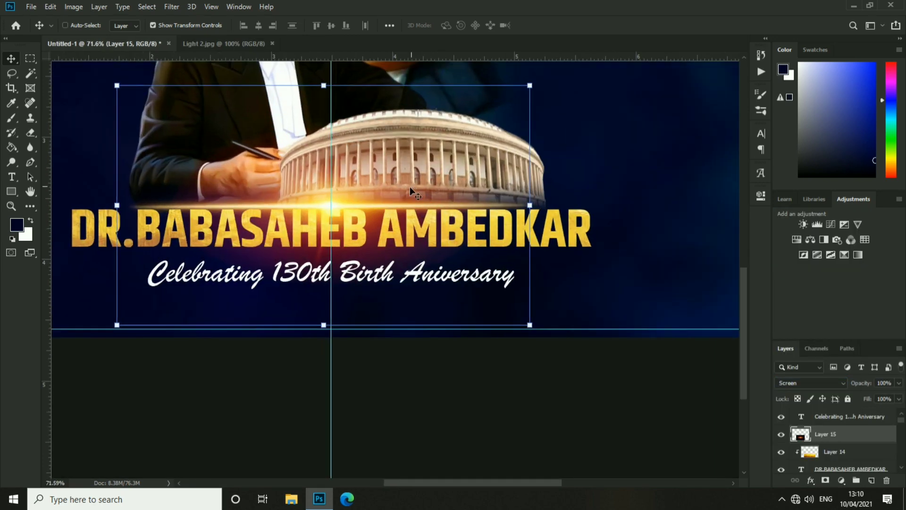
{"action": "scroll", "coordinate": [401, 189], "scroll_direction": "down", "scroll_amount": 4}
{"action": "scroll", "coordinate": [421, 244], "scroll_direction": "up", "scroll_amount": 4}
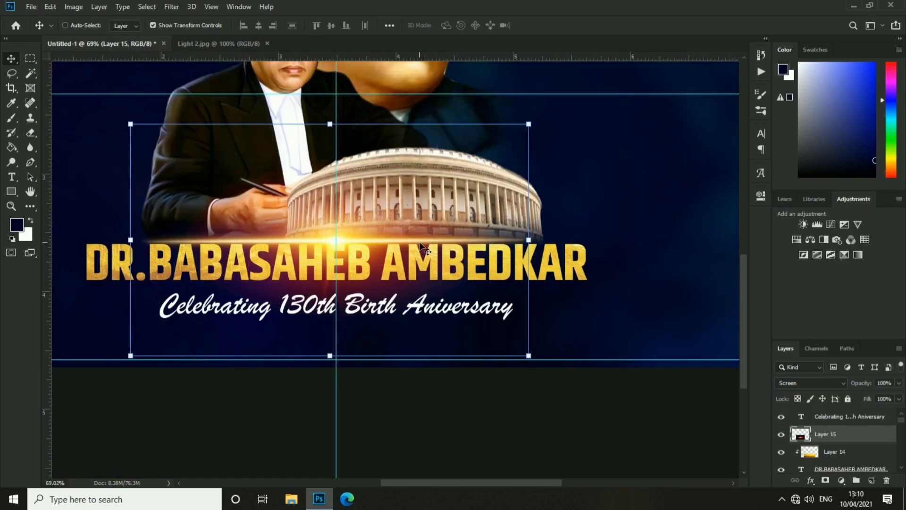
Erase the flare's glow spilling over the title with a soft 174 px eraser
{"action": "left_click", "coordinate": [30, 136]}
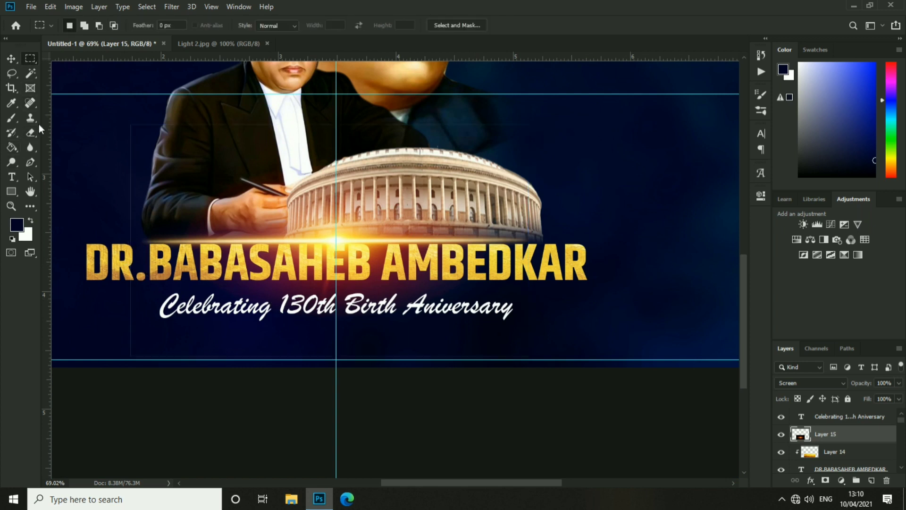
{"action": "left_click", "coordinate": [30, 132]}
{"action": "right_click", "coordinate": [263, 228]}
{"action": "key", "text": "Return"}
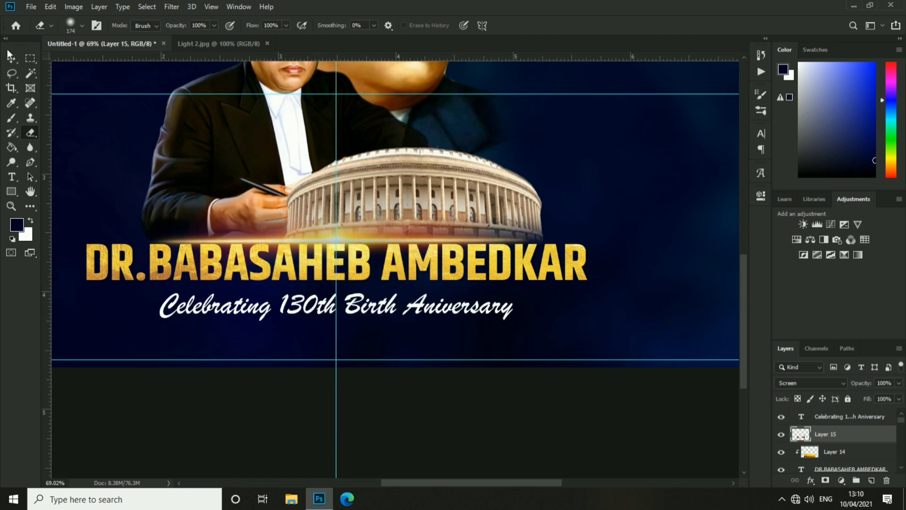
Reduce the flare's height and stretch it horizontally to span the full title along its upper edge
{"action": "key", "text": "ctrl+t"}
{"action": "left_click_drag", "start_coordinate": [530, 125], "coordinate": [511, 157]}
{"action": "left_click_drag", "start_coordinate": [508, 245], "coordinate": [591, 249]}
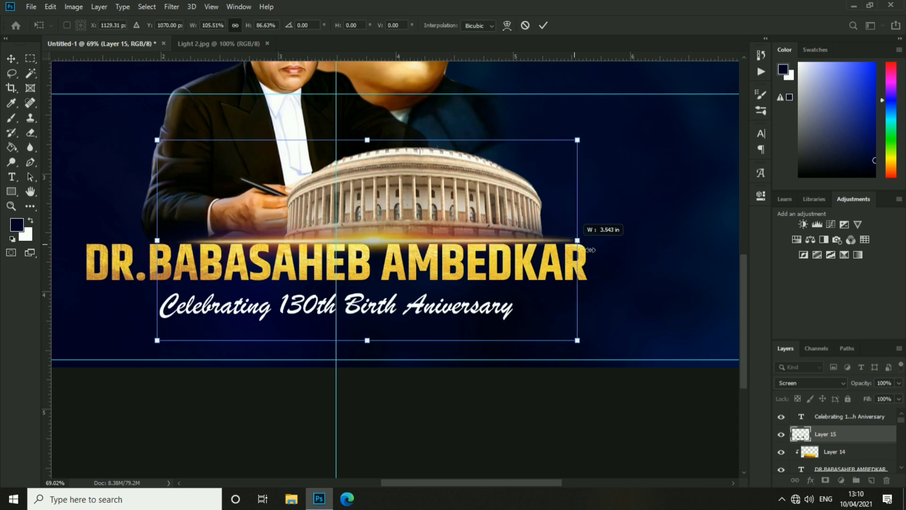
{"action": "left_click_drag", "start_coordinate": [167, 248], "coordinate": [79, 248]}
{"action": "key", "text": "Return"}
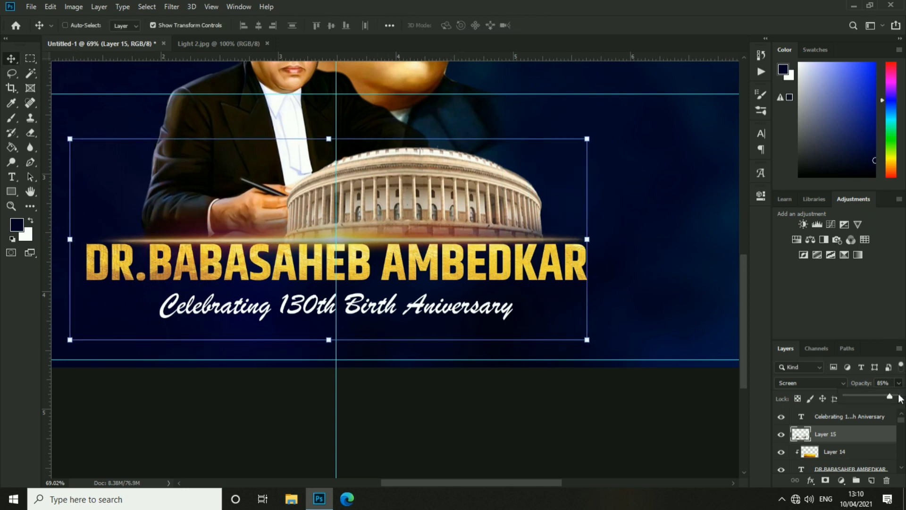
Set the flare's opacity to 100% and duplicate it onto the title's lower edge
{"action": "key", "text": "0"}
{"action": "left_click_drag", "start_coordinate": [434, 241], "coordinate": [434, 290]}
{"action": "scroll", "coordinate": [445, 315], "scroll_direction": "down", "scroll_amount": 3}
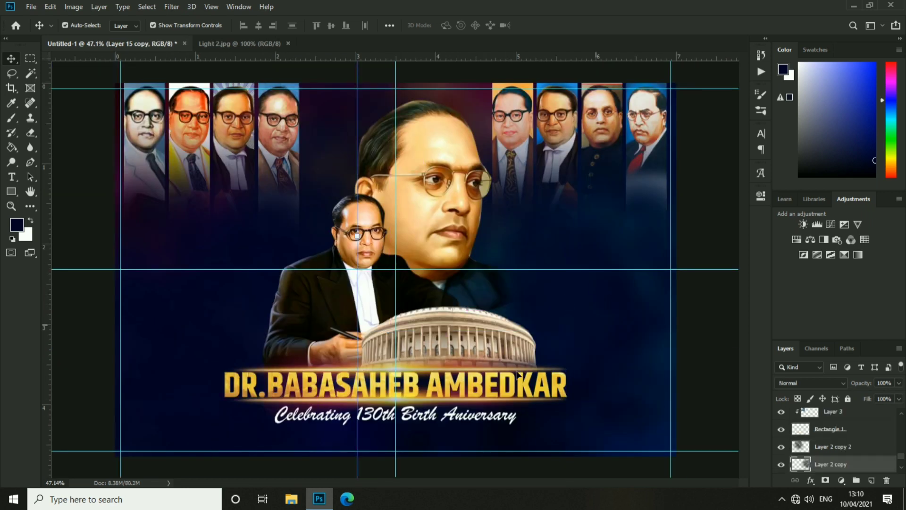
{"action": "scroll", "coordinate": [445, 316], "scroll_direction": "up", "scroll_amount": 4}
{"action": "scroll", "coordinate": [445, 315], "scroll_direction": "down", "scroll_amount": 1}
Select the flare layers above the title layers and lower the upper flare's opacity to 72%
{"action": "right_click", "coordinate": [485, 279]}
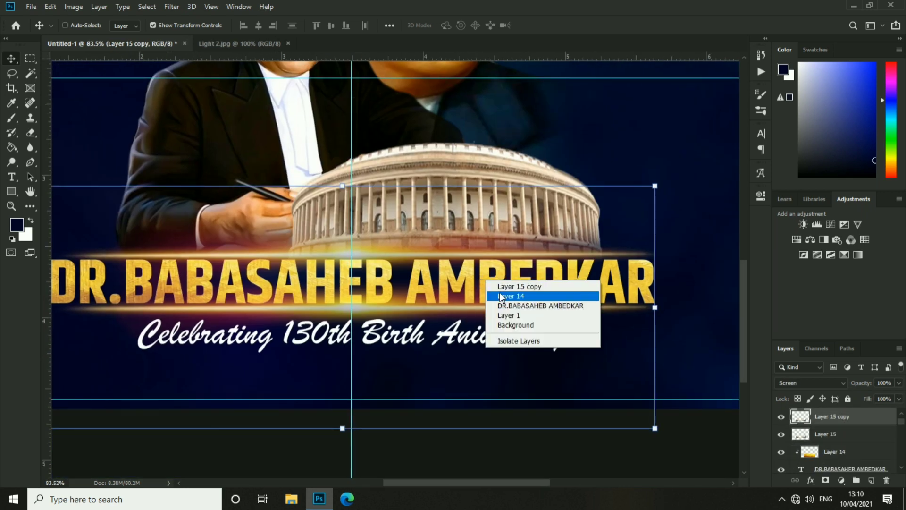
{"action": "left_click", "coordinate": [504, 286]}
{"action": "left_click", "coordinate": [871, 459]}
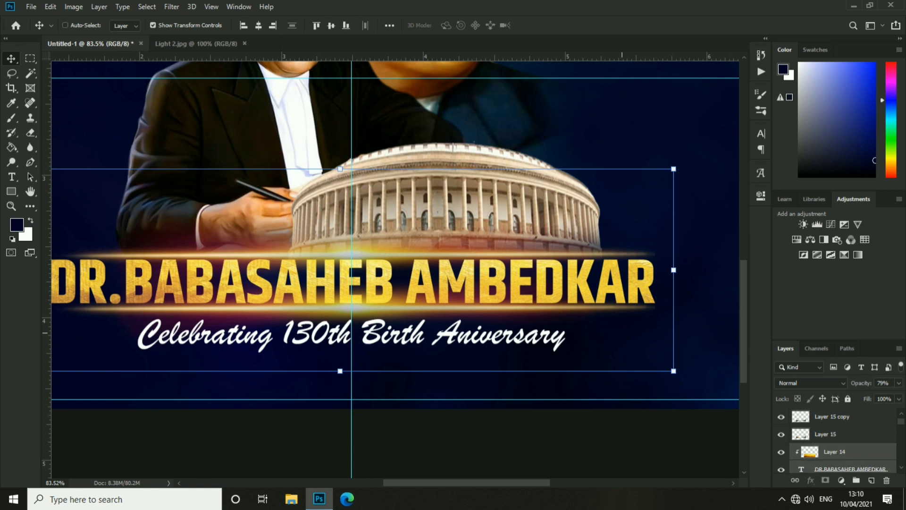
{"action": "left_click", "coordinate": [832, 469]}
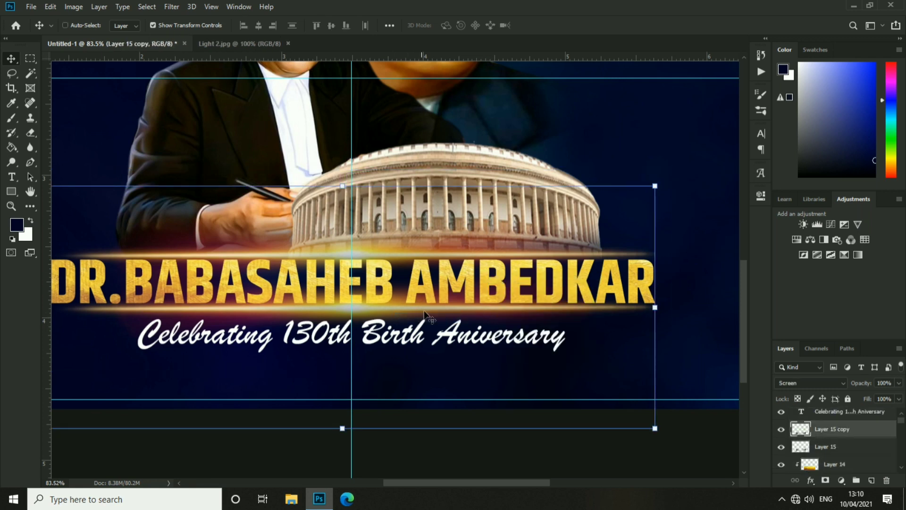
{"action": "left_click_drag", "start_coordinate": [881, 395], "coordinate": [881, 395]}
{"action": "left_click", "coordinate": [858, 447]}
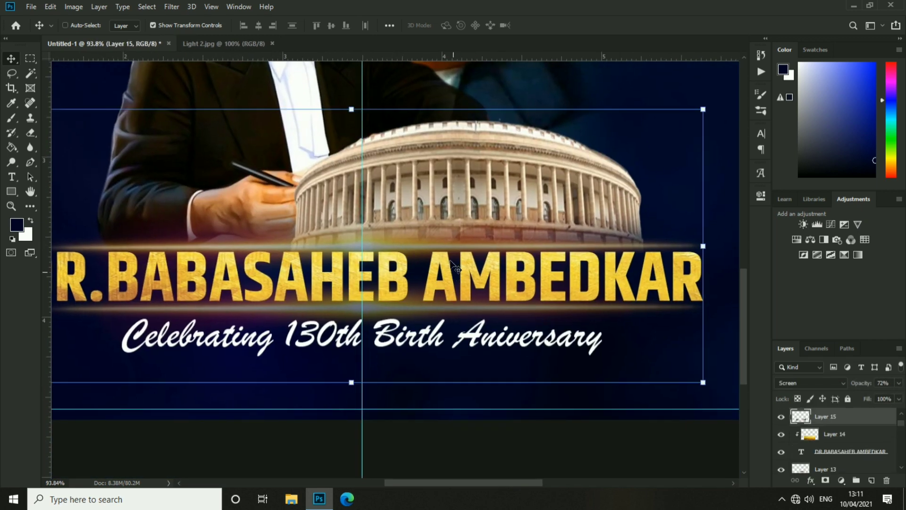
Remove the lower flare copy, then move the remaining flare up over the building at 100% opacity
{"action": "scroll", "coordinate": [436, 314], "scroll_direction": "down", "scroll_amount": 3}
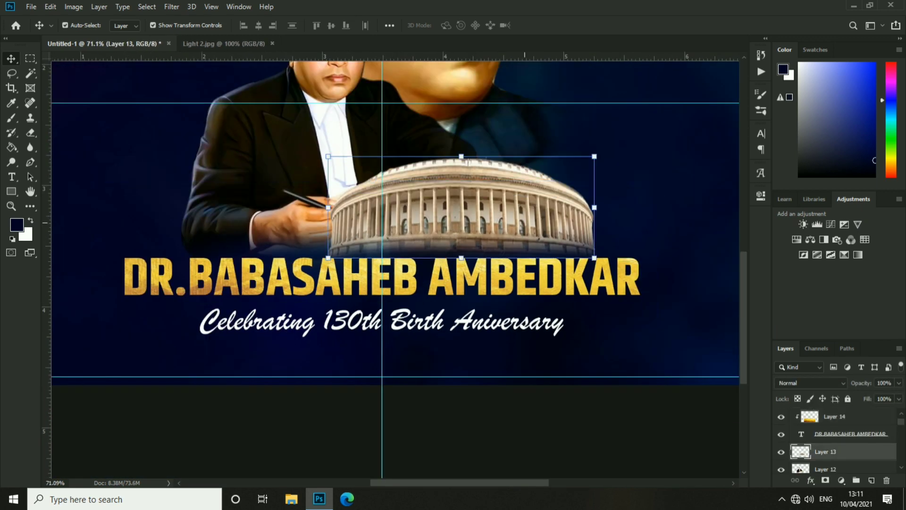
{"action": "scroll", "coordinate": [432, 228], "scroll_direction": "up", "scroll_amount": 3}
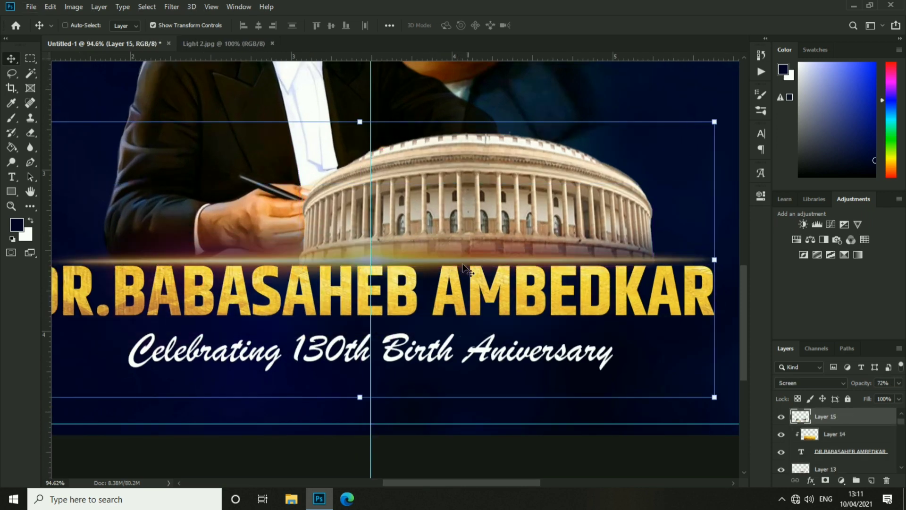
{"action": "left_click_drag", "start_coordinate": [490, 272], "coordinate": [490, 211]}
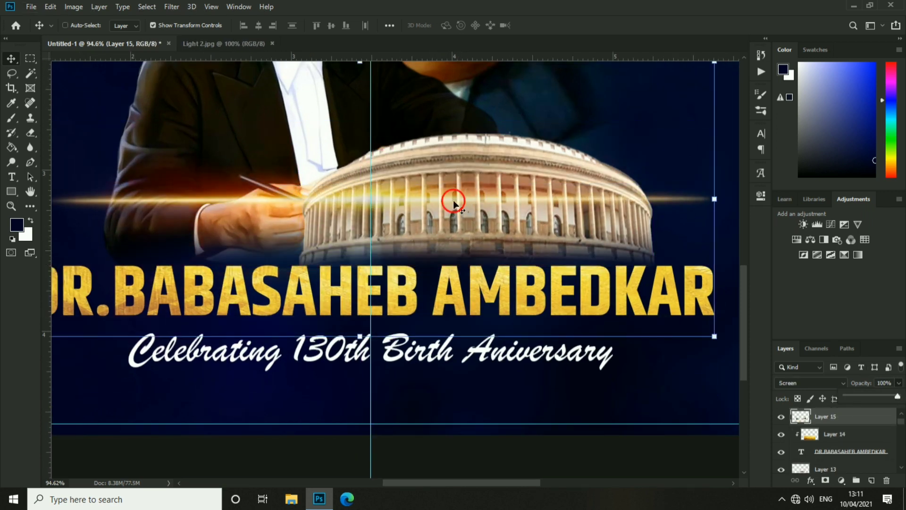
{"action": "key", "text": "0"}
Flatten the flare vertically and place it along the title's upper edge, with a copy along the lower edge
{"action": "scroll", "coordinate": [449, 199], "scroll_direction": "down", "scroll_amount": 2}
{"action": "key", "text": "ctrl+t"}
{"action": "left_click_drag", "start_coordinate": [392, 96], "coordinate": [349, 259]}
{"action": "key", "text": "Return"}
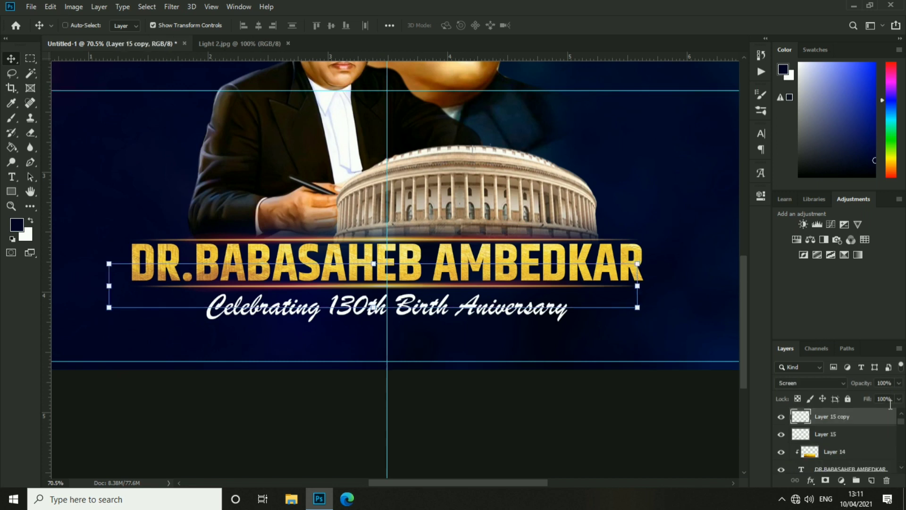
Select the flare above the title and set its fill to 50%
{"action": "right_click", "coordinate": [508, 230]}
{"action": "left_click", "coordinate": [518, 237]}
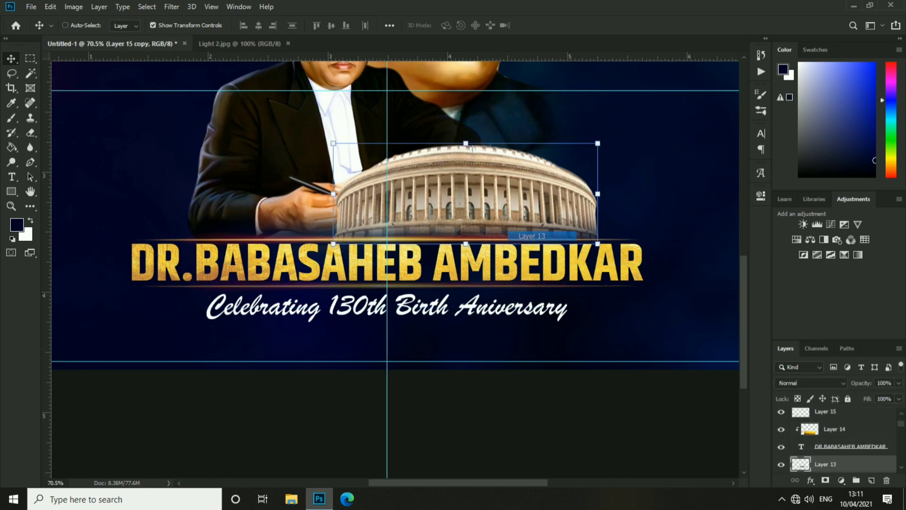
{"action": "right_click", "coordinate": [428, 239]}
{"action": "left_click", "coordinate": [446, 245]}
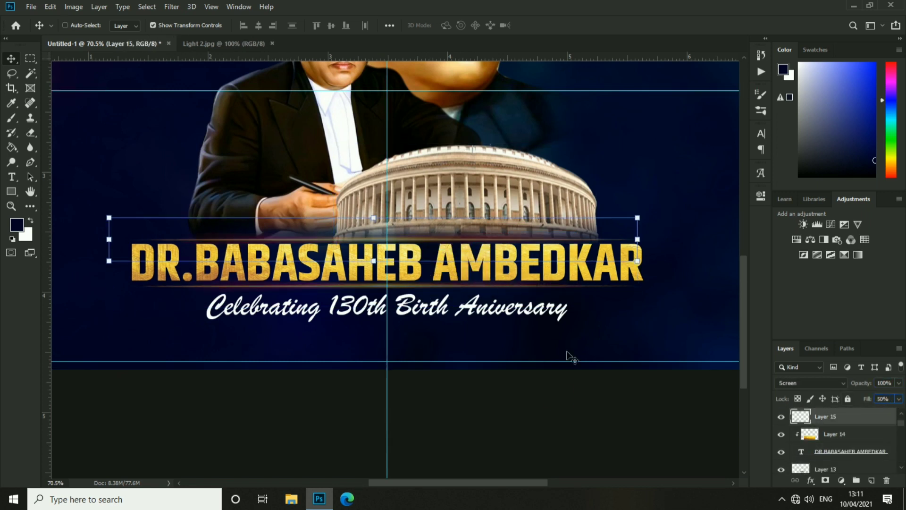
{"action": "key", "text": "ctrl+0"}
Draw a rectangle about 233 by 45 px just after the end of the script tagline
{"action": "scroll", "coordinate": [372, 388], "scroll_direction": "up", "scroll_amount": 3}
{"action": "left_click_drag", "start_coordinate": [467, 387], "coordinate": [409, 275]}
{"action": "left_click", "coordinate": [409, 276], "text": "ctrl"}
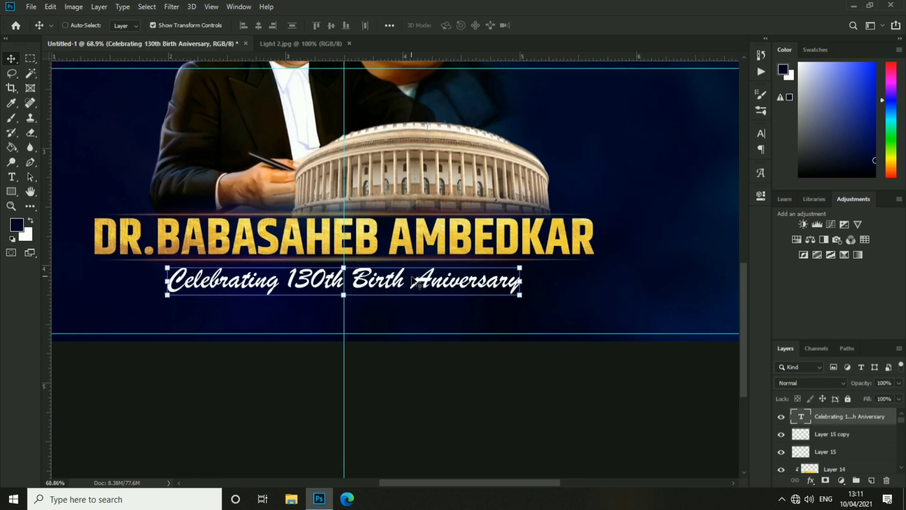
{"action": "scroll", "coordinate": [534, 300], "scroll_direction": "up", "scroll_amount": 2}
{"action": "left_click_drag", "start_coordinate": [641, 275], "coordinate": [461, 292]}
{"action": "left_click", "coordinate": [12, 192]}
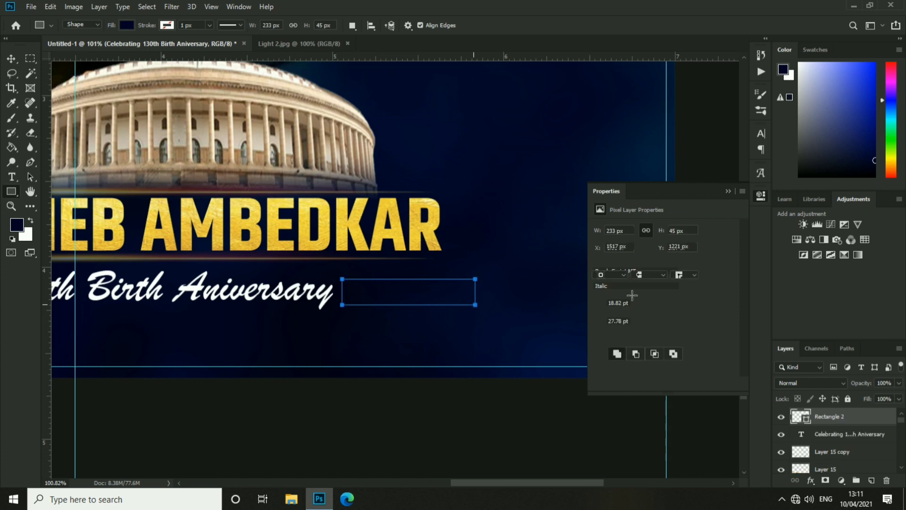
Fill the rectangle beside the tagline with white
{"action": "left_click", "coordinate": [601, 262]}
{"action": "left_click", "coordinate": [601, 323]}
{"action": "left_click", "coordinate": [728, 191]}
{"action": "key", "text": "v"}
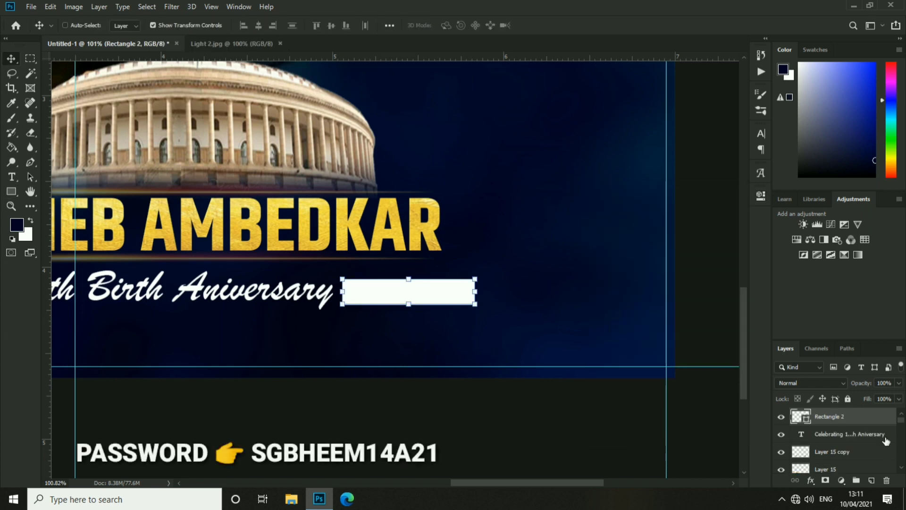
Apply a Pattern Overlay of horizontal black-and-white lines to the white rectangle beside the tagline
{"action": "double_click", "coordinate": [459, 276]}
{"action": "left_click", "coordinate": [495, 284]}
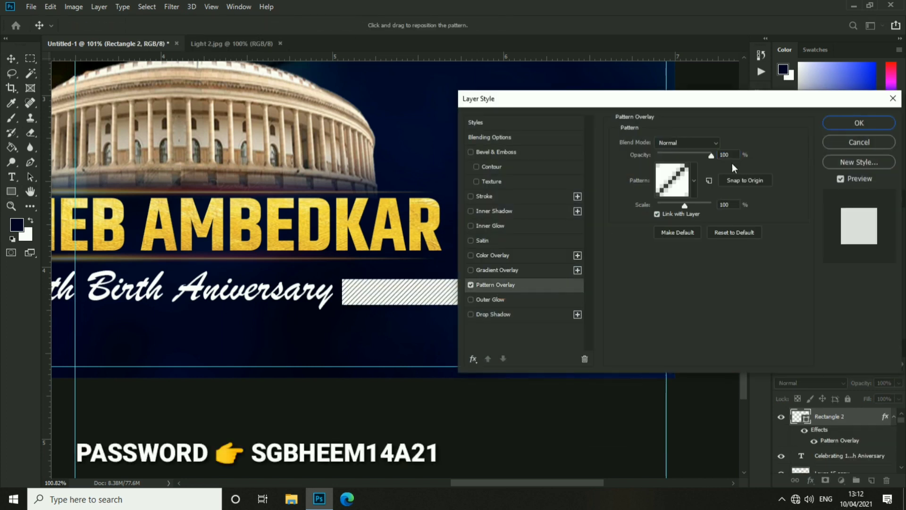
{"action": "left_click", "coordinate": [673, 181]}
{"action": "left_click", "coordinate": [672, 215]}
{"action": "key", "text": "Return"}
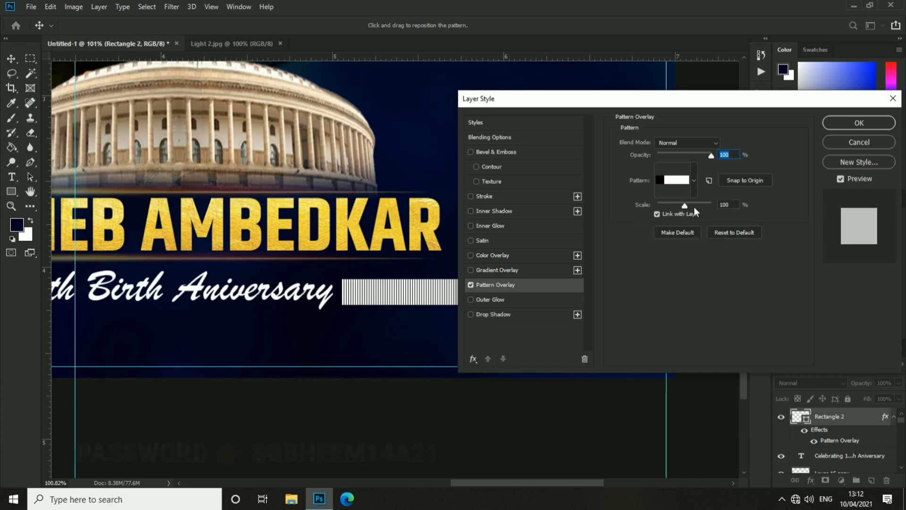
{"action": "left_click", "coordinate": [694, 181]}
{"action": "left_click", "coordinate": [683, 238]}
{"action": "key", "text": "Return"}
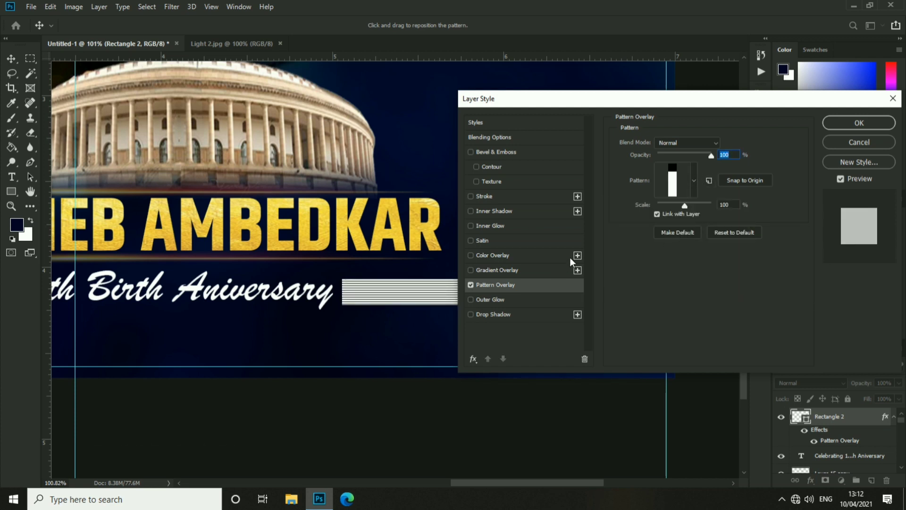
{"action": "key", "text": "Return"}
Rasterize the striped rectangle and fade out its outer end with a soft 174 px eraser
{"action": "scroll", "coordinate": [428, 302], "scroll_direction": "up", "scroll_amount": 2}
{"action": "key", "text": "e"}
{"action": "left_click", "coordinate": [464, 278]}
{"action": "key", "text": "Return"}
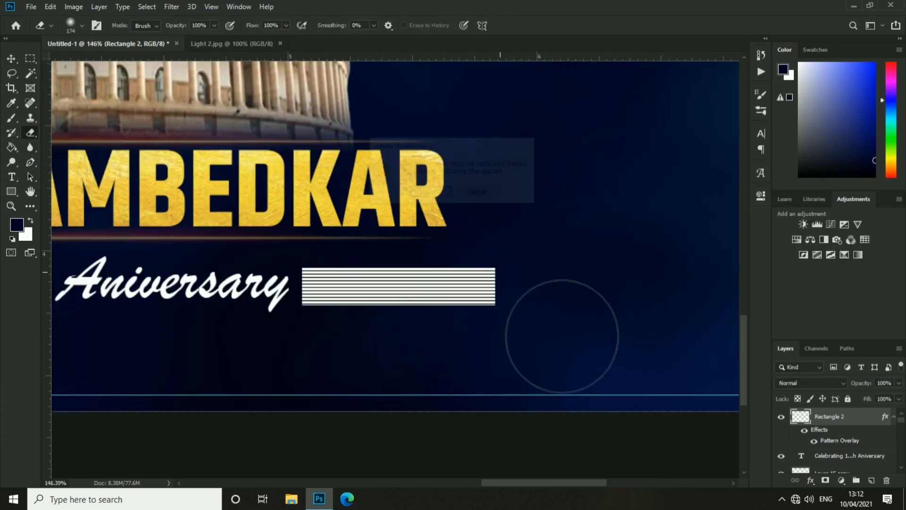
{"action": "mouse_move", "coordinate": [476, 286]}
{"action": "left_mouse_down"}
{"action": "mouse_move", "coordinate": [516, 341]}
{"action": "mouse_move", "coordinate": [477, 342]}
{"action": "mouse_move", "coordinate": [554, 352]}
{"action": "left_mouse_up"}
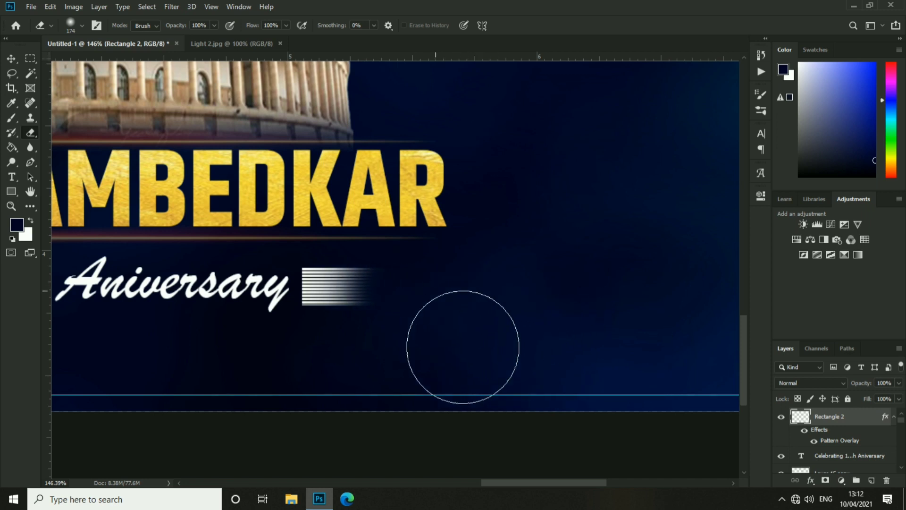
Reshape the faded striped bar into a thinner, moderately elongated accent beside the tagline
{"action": "key", "text": "ctrl+t"}
{"action": "left_click_drag", "start_coordinate": [385, 285], "coordinate": [491, 286]}
{"action": "left_click_drag", "start_coordinate": [366, 265], "coordinate": [355, 286]}
{"action": "key", "text": "Return"}
{"action": "left_click", "coordinate": [322, 274]}
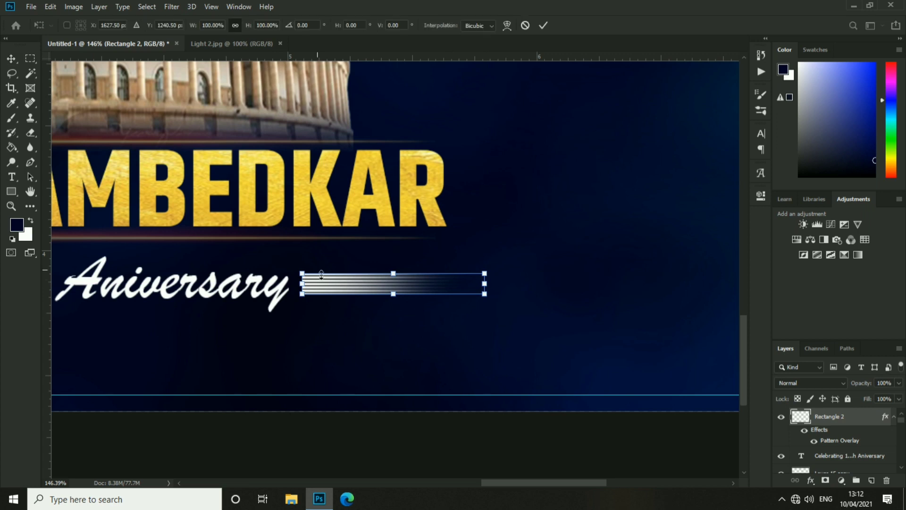
{"action": "key", "text": "Return"}
{"action": "key", "text": "ctrl+t"}
{"action": "left_click_drag", "start_coordinate": [485, 284], "coordinate": [430, 289]}
{"action": "key", "text": "Return"}
{"action": "scroll", "coordinate": [385, 280], "scroll_direction": "down", "scroll_amount": 9}
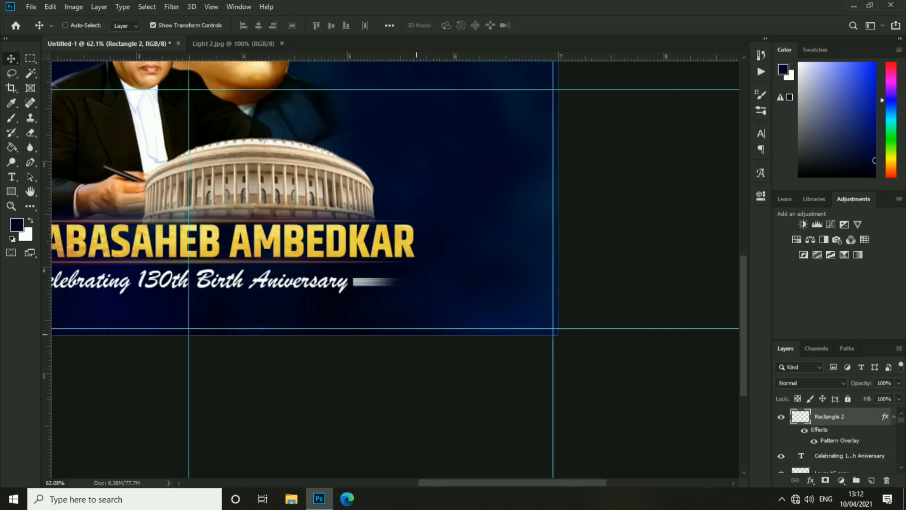
Duplicate the striped bar to the start of the tagline and flip it horizontally to mirror the other one
{"action": "left_click_drag", "start_coordinate": [443, 339], "coordinate": [231, 339]}
{"action": "left_click_drag", "start_coordinate": [206, 337], "coordinate": [480, 345]}
{"action": "left_click_drag", "start_coordinate": [510, 306], "coordinate": [333, 306]}
{"action": "right_click", "coordinate": [282, 282]}
{"action": "left_click", "coordinate": [273, 423]}
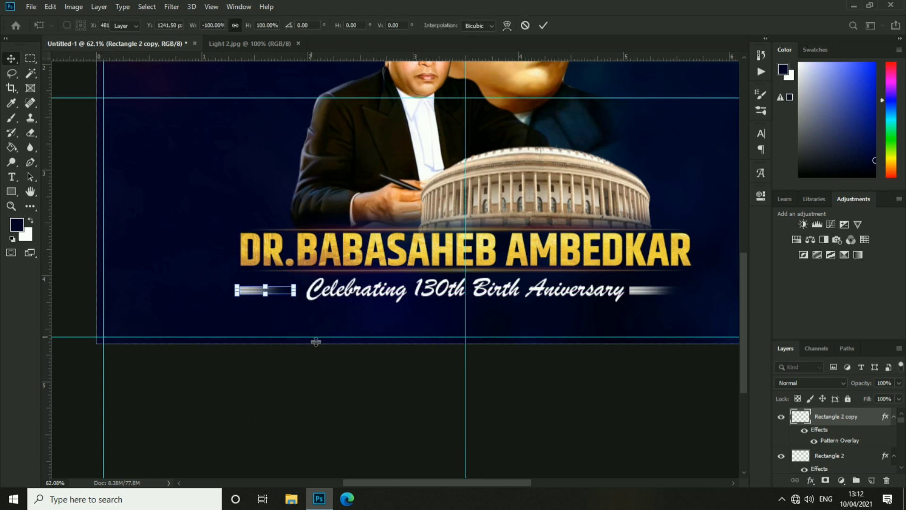
{"action": "scroll", "coordinate": [311, 284], "scroll_direction": "up", "scroll_amount": 3}
{"action": "scroll", "coordinate": [445, 302], "scroll_direction": "down", "scroll_amount": 5}
{"action": "scroll", "coordinate": [465, 439], "scroll_direction": "up", "scroll_amount": 5}
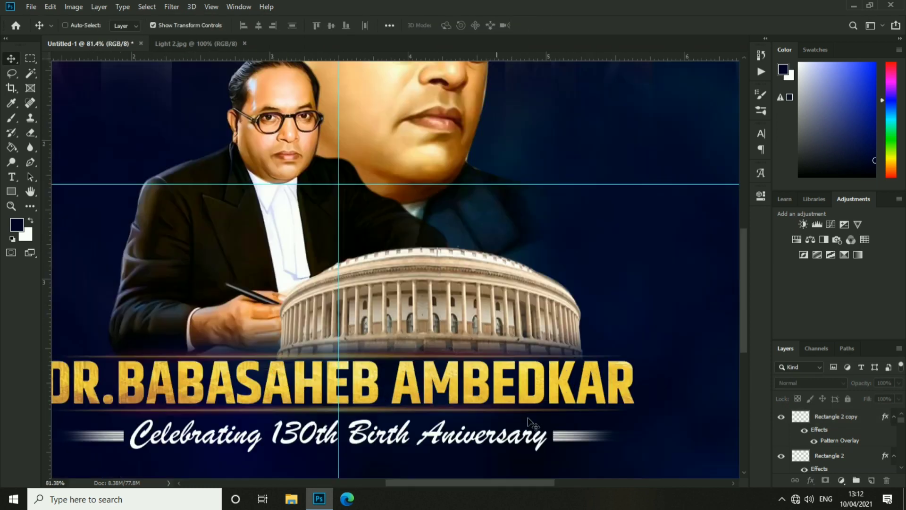
Select the tagline with both striped bars and examine how they sit in the banner
{"action": "left_click", "coordinate": [465, 439], "text": "ctrl"}
{"action": "scroll", "coordinate": [283, 422], "scroll_direction": "down", "scroll_amount": 3}
{"action": "right_click", "coordinate": [419, 374]}
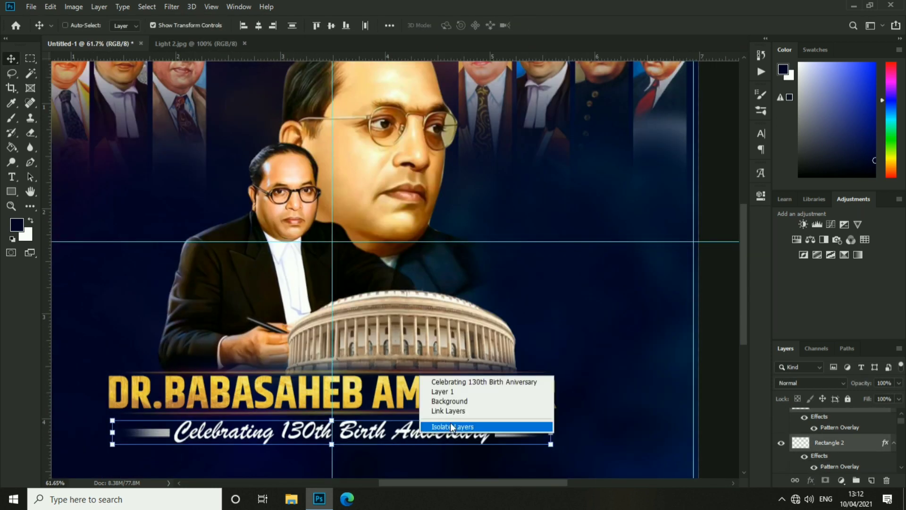
{"action": "left_click", "coordinate": [450, 423]}
{"action": "scroll", "coordinate": [450, 423], "scroll_direction": "down", "scroll_amount": 2}
{"action": "scroll", "coordinate": [425, 355], "scroll_direction": "up", "scroll_amount": 3}
{"action": "scroll", "coordinate": [424, 355], "scroll_direction": "up", "scroll_amount": 2}
{"action": "scroll", "coordinate": [376, 338], "scroll_direction": "down", "scroll_amount": 3}
Add a row of white dots below the tagline as Khand Bold text at 24 pt
{"action": "left_click", "coordinate": [364, 364], "text": "ctrl"}
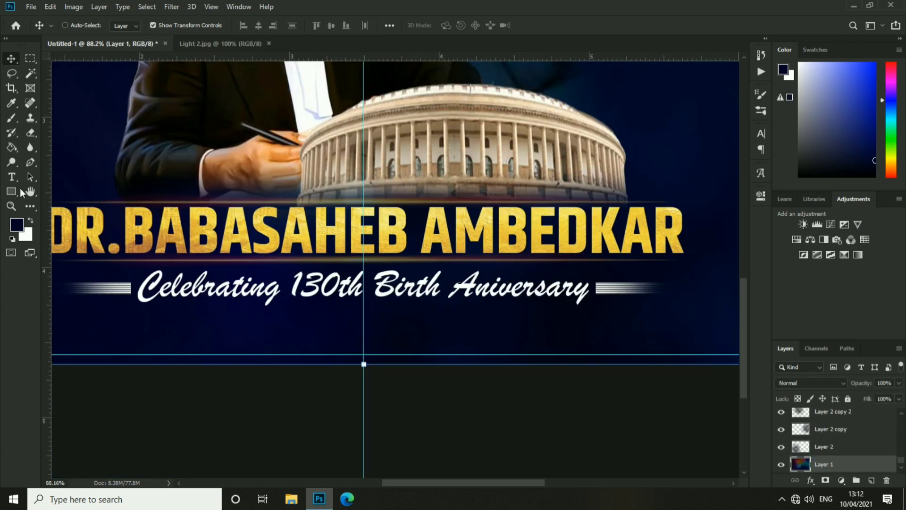
{"action": "type", "text": "t"}
{"action": "type", "text": "k"}
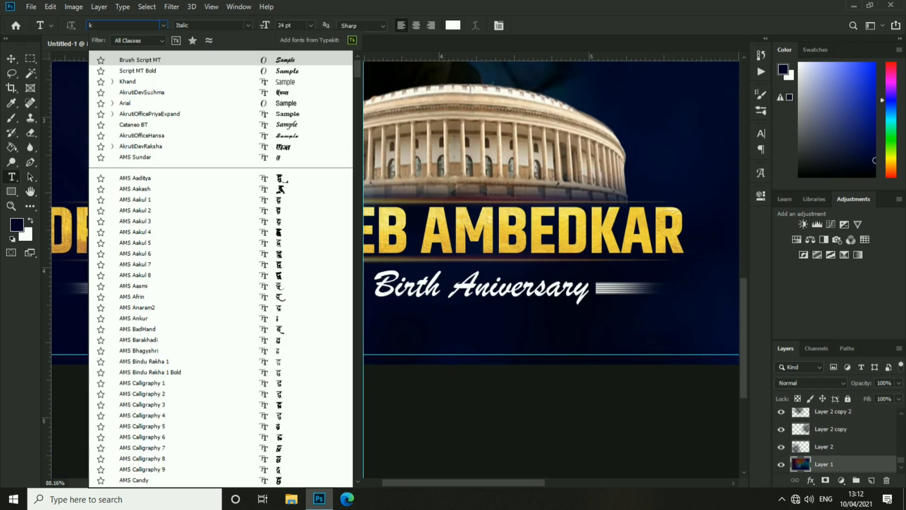
{"action": "type", "text": "hand"}
{"action": "left_click", "coordinate": [141, 101]}
{"action": "left_click", "coordinate": [362, 341]}
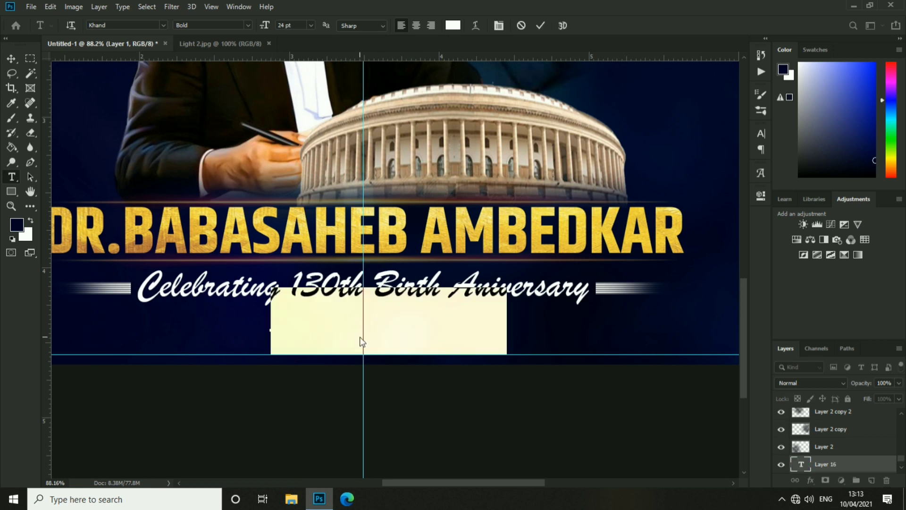
{"action": "type", "text": "......................................"}
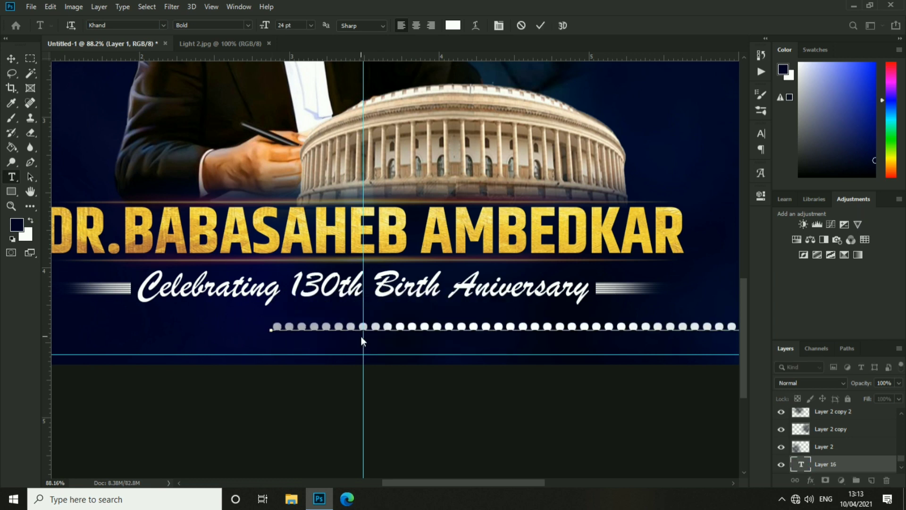
{"action": "key", "text": "ctrl+a"}
{"action": "key", "text": "ctrl+Return"}
{"action": "key", "text": "v"}
{"action": "key", "text": "ctrl+0"}
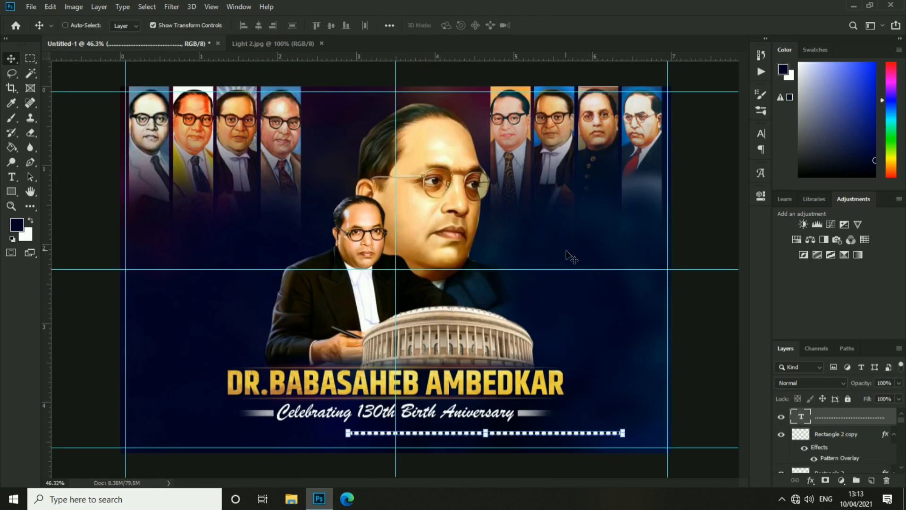
Centre-align the dotted text row, scale it down to 18.06 pt and centre it below the tagline
{"action": "scroll", "coordinate": [500, 326], "scroll_direction": "up", "scroll_amount": 3}
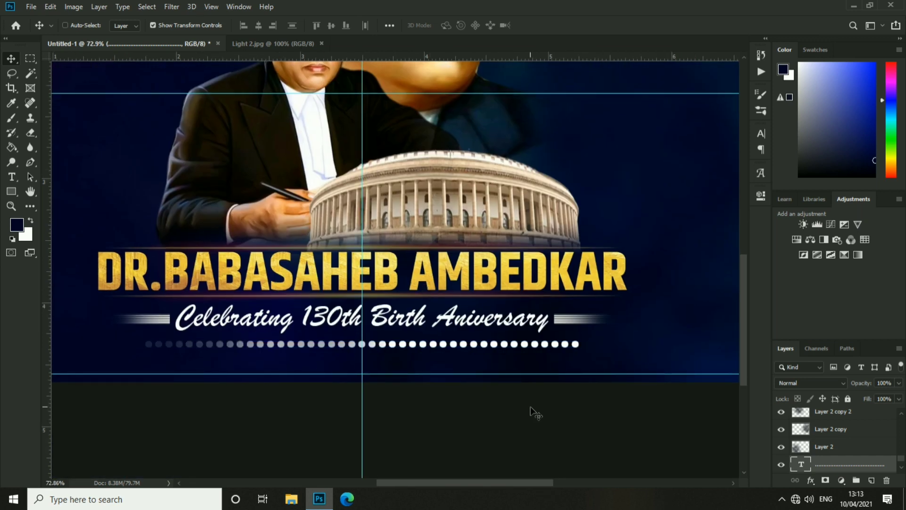
{"action": "double_click", "coordinate": [510, 349]}
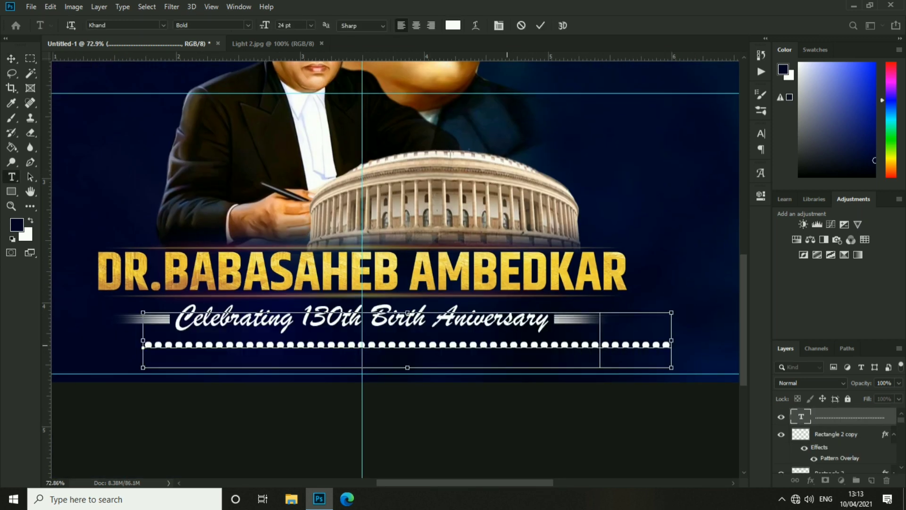
{"action": "key", "text": "ctrl+a"}
{"action": "key", "text": "ctrl+v"}
{"action": "left_click", "coordinate": [12, 58]}
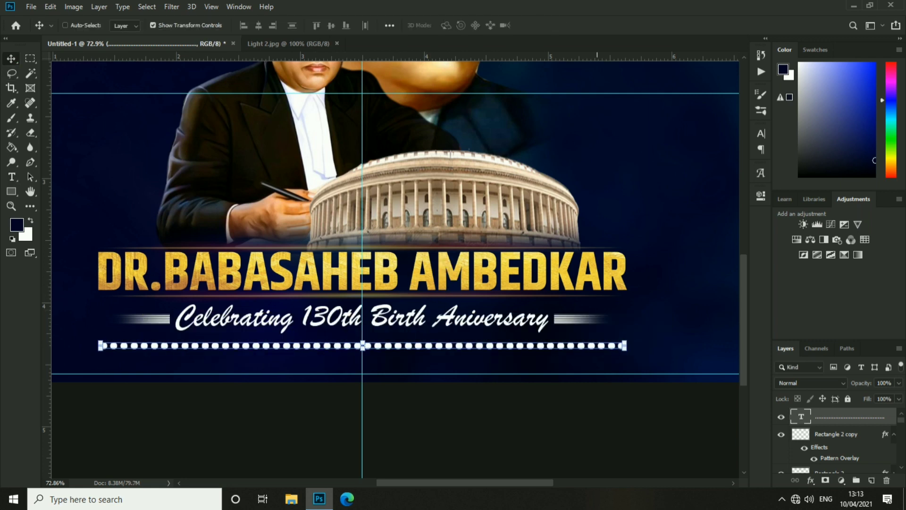
{"action": "left_click_drag", "start_coordinate": [624, 345], "coordinate": [313, 351]}
{"action": "key", "text": "Return"}
{"action": "left_click_drag", "start_coordinate": [211, 258], "coordinate": [390, 295]}
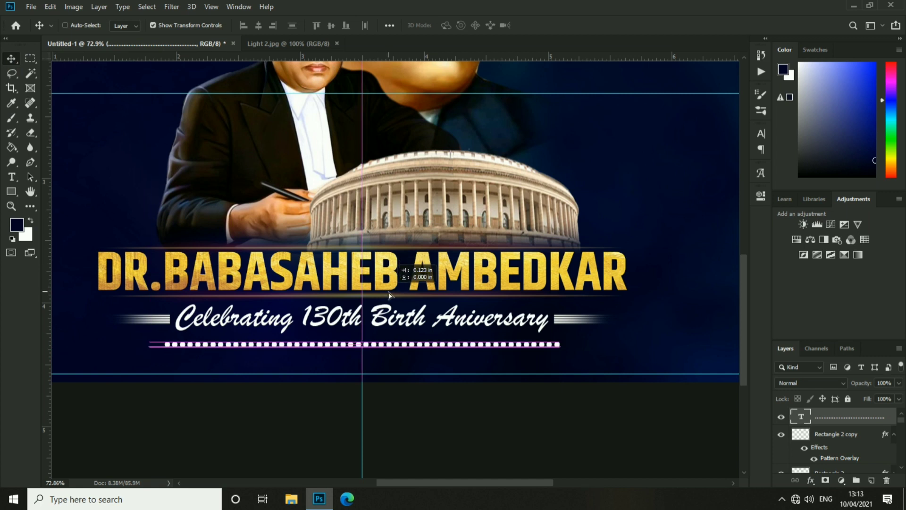
Add more dots to the row until it spans about the width of the gold title
{"action": "key", "text": "t"}
{"action": "left_click", "coordinate": [561, 349]}
{"action": "type", "text": "...................."}
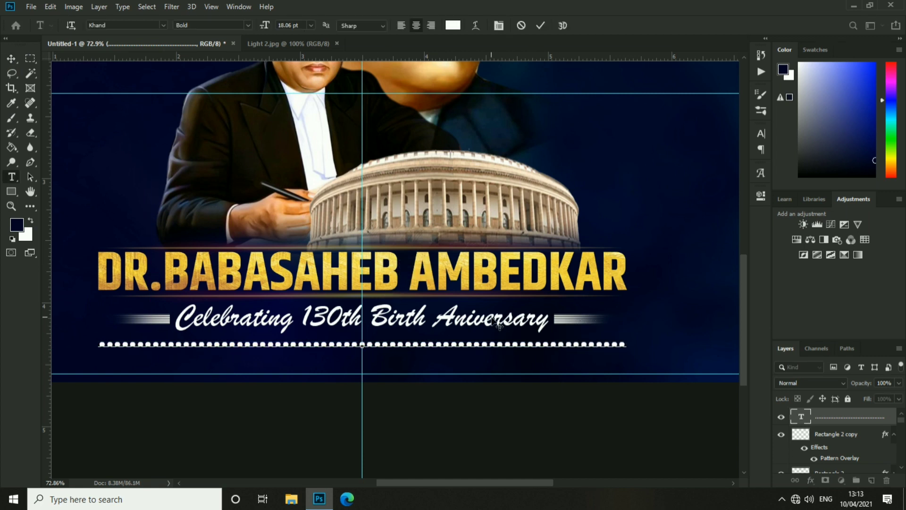
{"action": "key", "text": "ctrl+Return"}
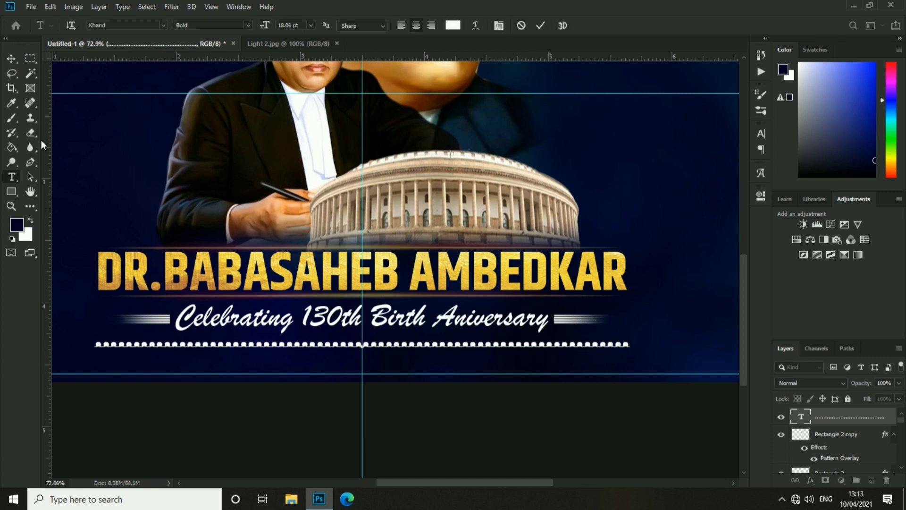
{"action": "key", "text": "v"}
Rasterize the dotted row and fade out its ends with a soft 600 px eraser
{"action": "scroll", "coordinate": [499, 326], "scroll_direction": "down", "scroll_amount": 2}
{"action": "key", "text": "e"}
{"action": "left_click", "coordinate": [439, 203]}
{"action": "left_click", "coordinate": [439, 203]}
{"action": "right_click", "coordinate": [662, 333]}
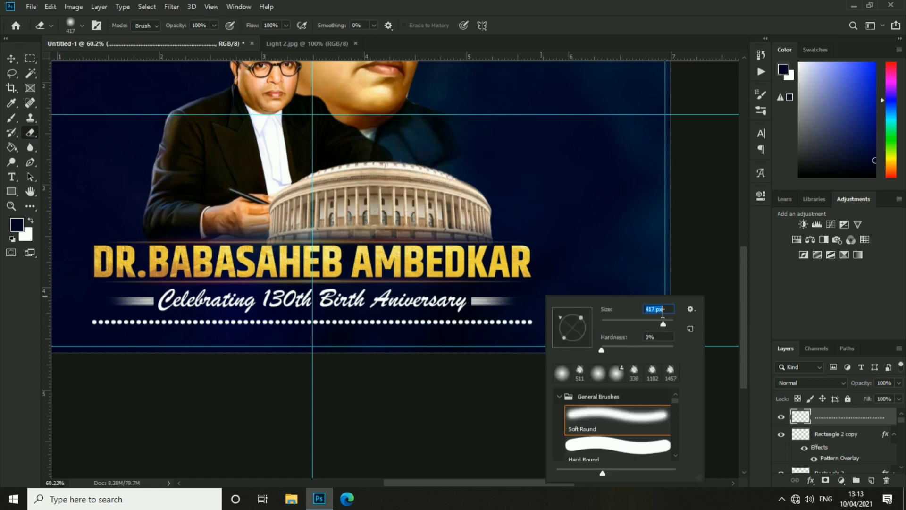
{"action": "type", "text": "0"}
{"action": "key", "text": "Return"}
{"action": "left_click_drag", "start_coordinate": [552, 331], "coordinate": [608, 397]}
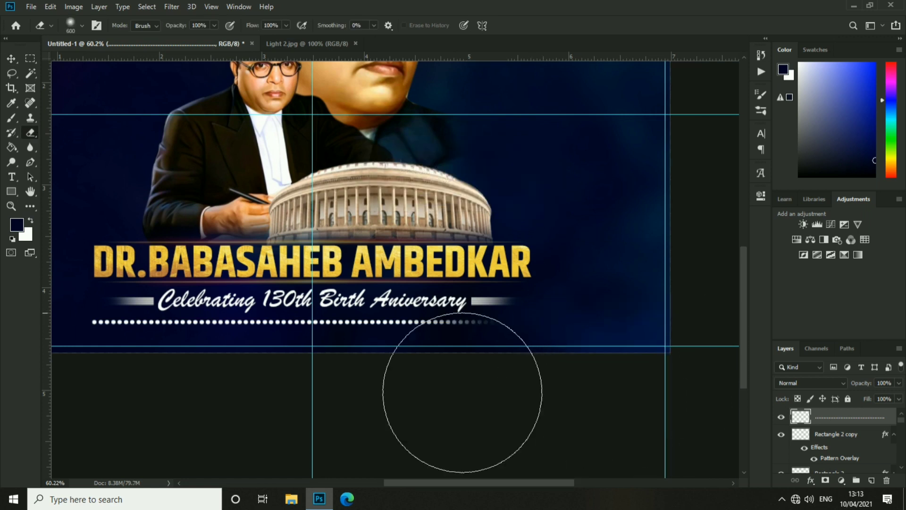
Duplicate the faded dotted row just below the original and scale the copy down to a smaller second row
{"action": "key", "text": "v"}
{"action": "scroll", "coordinate": [318, 323], "scroll_direction": "up", "scroll_amount": 3}
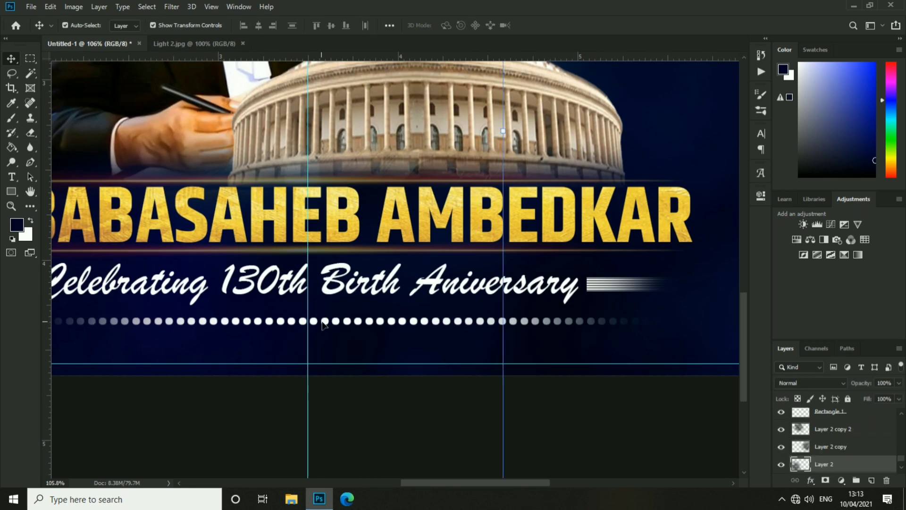
{"action": "left_click", "coordinate": [336, 327]}
{"action": "scroll", "coordinate": [336, 327], "scroll_direction": "up", "scroll_amount": 2}
{"action": "key", "text": "ctrl+j"}
{"action": "scroll", "coordinate": [336, 326], "scroll_direction": "down", "scroll_amount": 3}
{"action": "key", "text": "ctrl+t"}
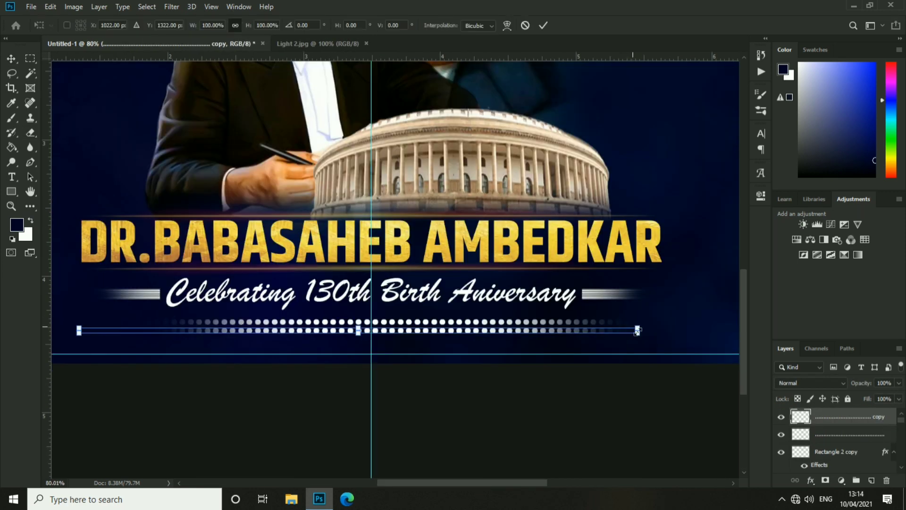
{"action": "left_click_drag", "start_coordinate": [637, 331], "coordinate": [572, 342]}
{"action": "scroll", "coordinate": [463, 398], "scroll_direction": "down", "scroll_amount": 5}
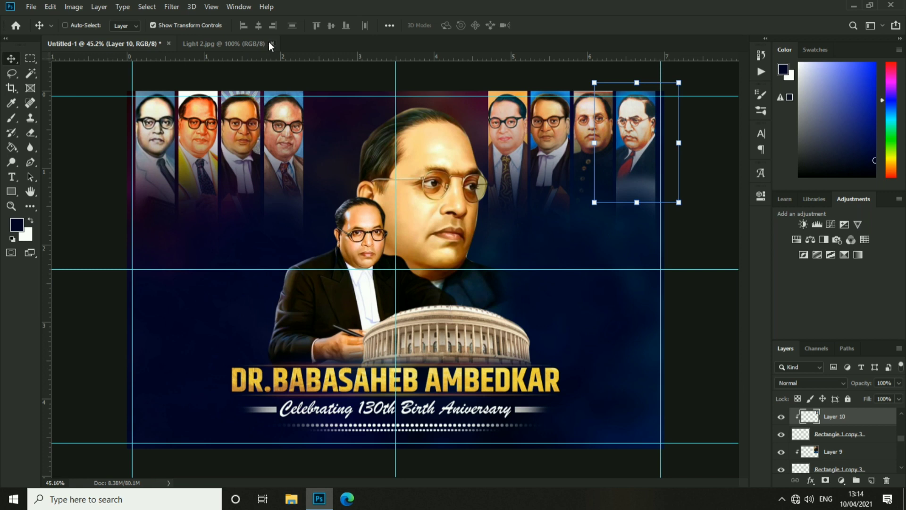
Close Light 2.jpg, open unnamed.png and bring its spoked wheel into the banner behind the portraits
{"action": "left_click", "coordinate": [271, 43]}
{"action": "left_click", "coordinate": [31, 7]}
{"action": "left_click", "coordinate": [43, 27]}
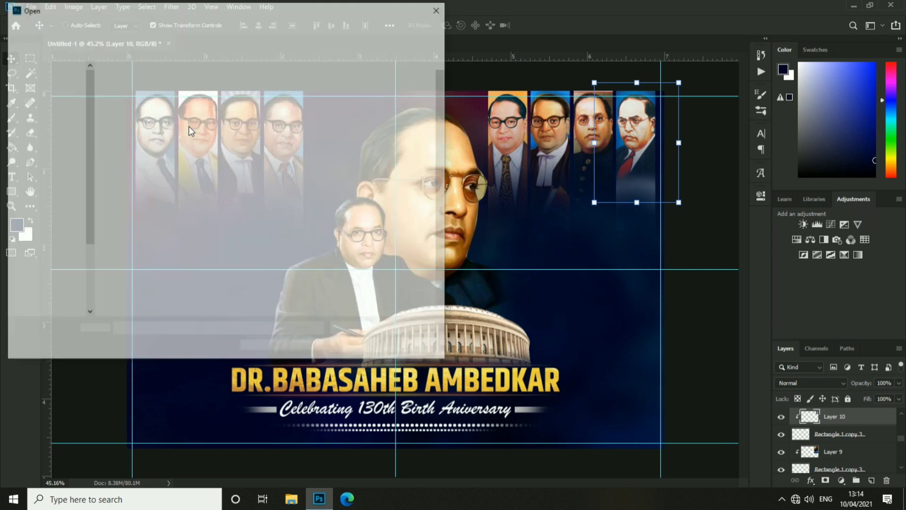
{"action": "double_click", "coordinate": [351, 256]}
{"action": "key", "text": "ctrl+a"}
{"action": "key", "text": "ctrl+x"}
{"action": "left_click", "coordinate": [101, 43]}
{"action": "key", "text": "ctrl+v"}
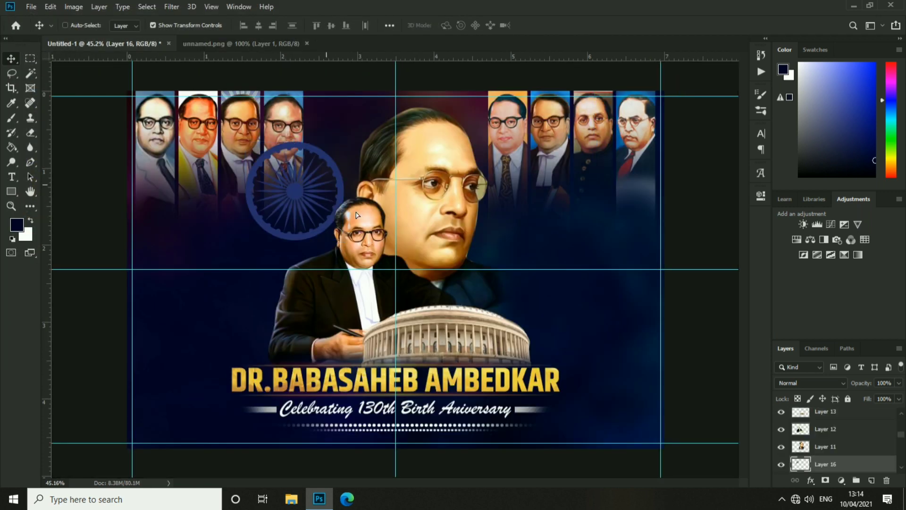
Enlarge the spoked wheel and position it behind the seated portrait and the large portrait
{"action": "key", "text": "ctrl+t"}
{"action": "left_click_drag", "start_coordinate": [377, 191], "coordinate": [392, 191]}
{"action": "mouse_move", "coordinate": [437, 142]}
{"action": "left_mouse_down"}
{"action": "mouse_move", "coordinate": [373, 157]}
{"action": "mouse_move", "coordinate": [425, 153]}
{"action": "left_mouse_up"}
{"action": "key", "text": "Return"}
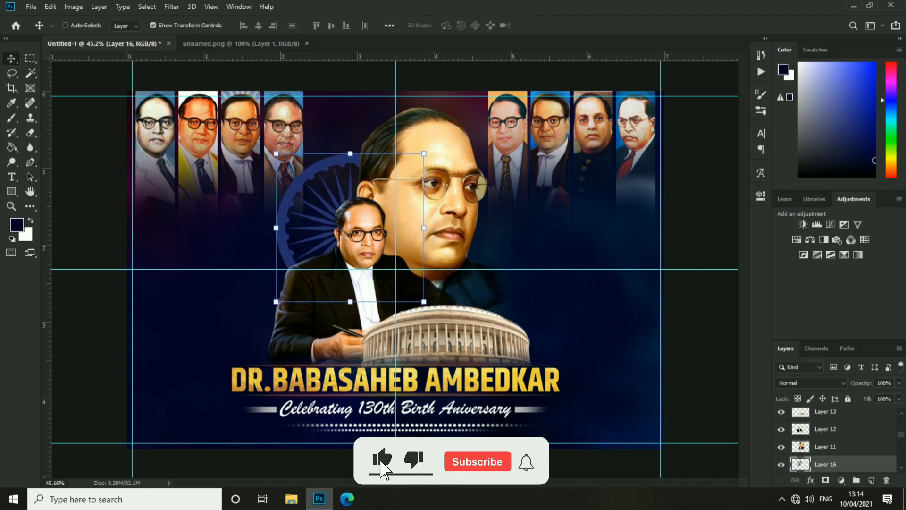
Recolour the spoked wheel pale gold with a Color Overlay at 100% opacity
{"action": "double_click", "coordinate": [878, 464]}
{"action": "left_click", "coordinate": [493, 255]}
{"action": "left_click", "coordinate": [733, 144]}
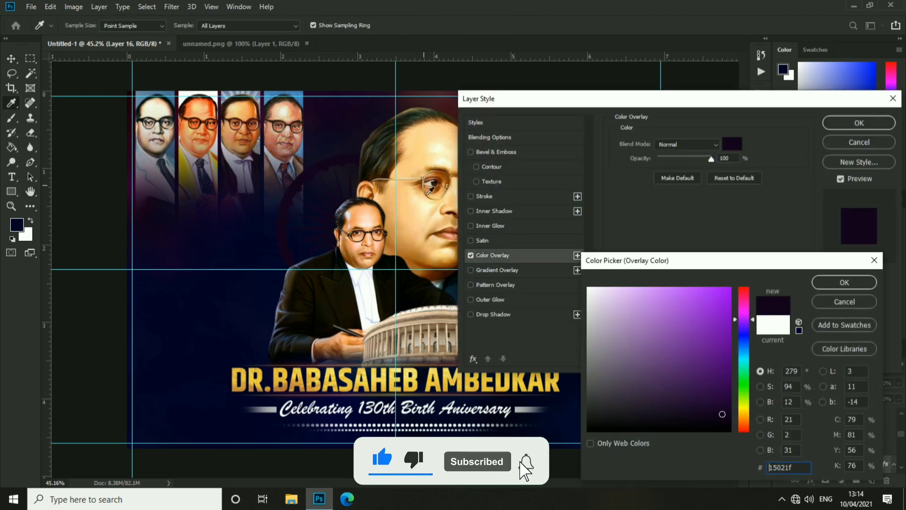
{"action": "left_click", "coordinate": [271, 236]}
{"action": "left_click_drag", "start_coordinate": [271, 236], "coordinate": [362, 345]}
{"action": "left_click_drag", "start_coordinate": [442, 350], "coordinate": [451, 325]}
{"action": "left_click_drag", "start_coordinate": [393, 343], "coordinate": [372, 370]}
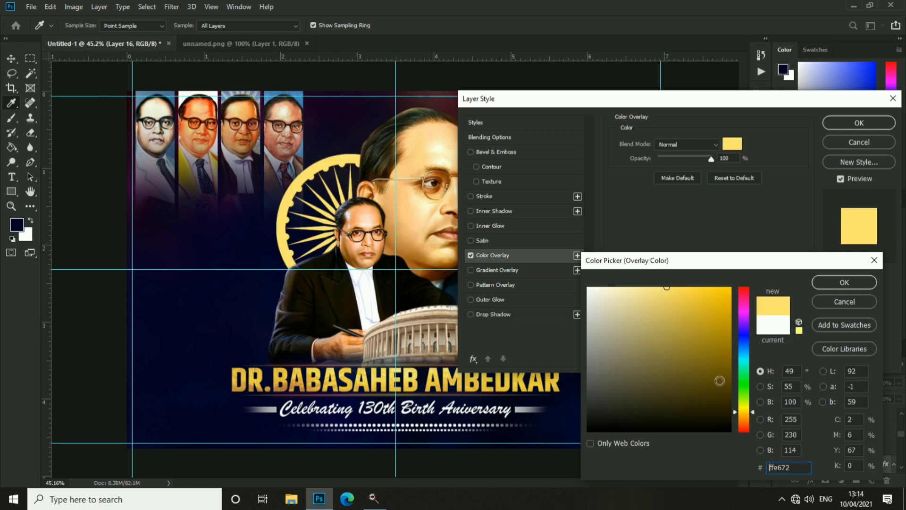
{"action": "left_click_drag", "start_coordinate": [693, 335], "coordinate": [657, 304]}
{"action": "key", "text": "Return"}
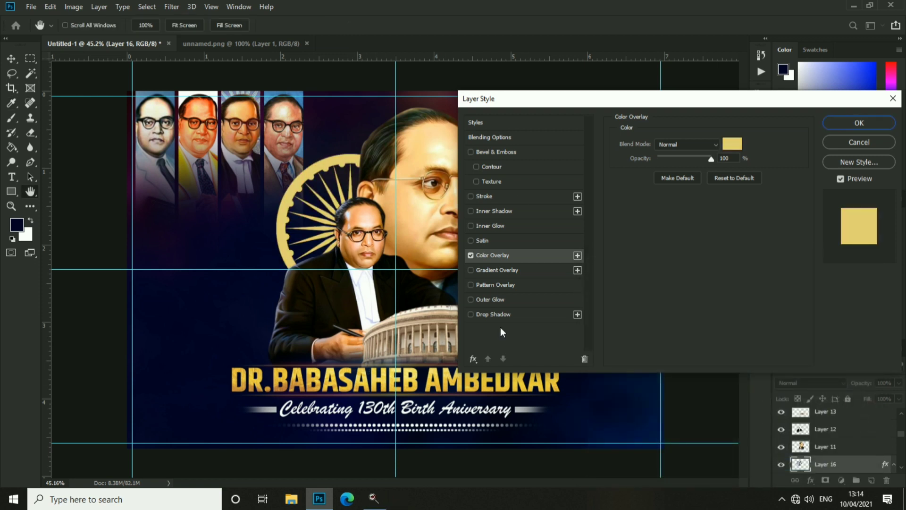
Give the wheel a Multiply drop shadow in a dark indigo sampled from the banner, adjusting its opacity and distance
{"action": "left_click", "coordinate": [493, 314]}
{"action": "left_click", "coordinate": [732, 144]}
{"action": "left_click", "coordinate": [337, 184]}
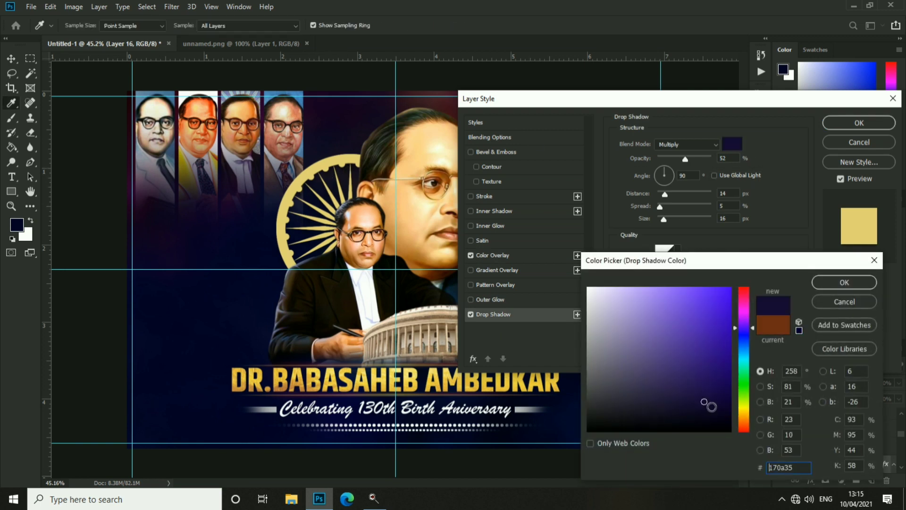
{"action": "key", "text": "Return"}
{"action": "left_click_drag", "start_coordinate": [691, 159], "coordinate": [716, 159]}
{"action": "left_click", "coordinate": [664, 194]}
{"action": "key", "text": "Return"}
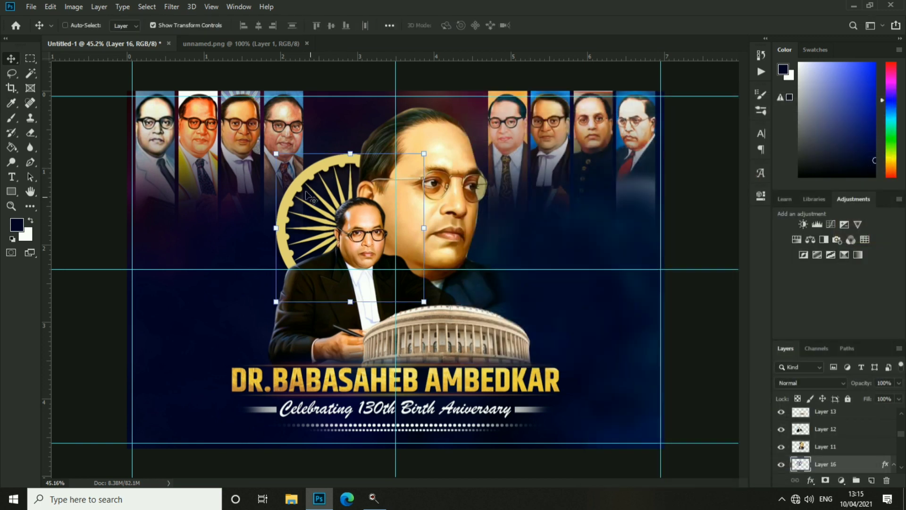
Close the wheel image, open Light 1.jpg and place its orange glow over the large portrait, behind the seated one
{"action": "scroll", "coordinate": [485, 380], "scroll_direction": "up", "scroll_amount": 3}
{"action": "scroll", "coordinate": [485, 379], "scroll_direction": "down", "scroll_amount": 5}
{"action": "scroll", "coordinate": [485, 379], "scroll_direction": "up", "scroll_amount": 1}
{"action": "scroll", "coordinate": [485, 379], "scroll_direction": "up", "scroll_amount": 2}
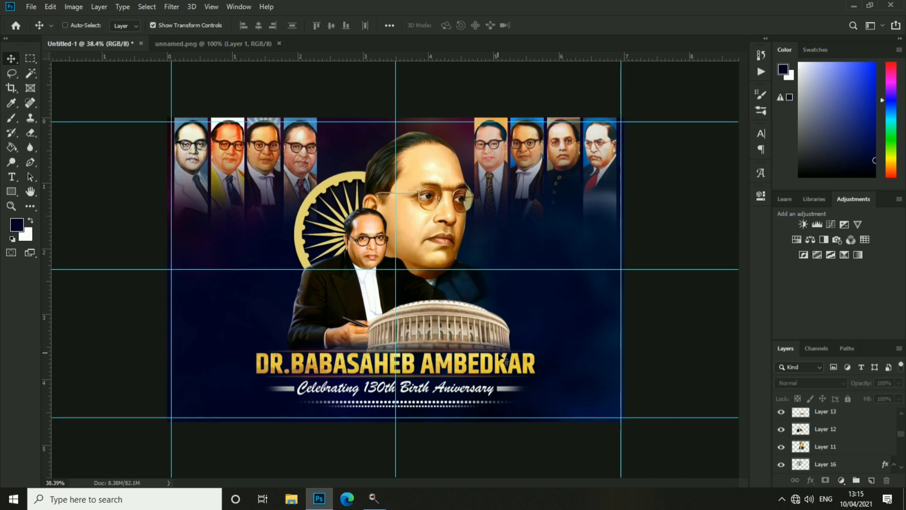
{"action": "left_click", "coordinate": [578, 334], "text": "ctrl"}
{"action": "scroll", "coordinate": [578, 334], "scroll_direction": "down", "scroll_amount": 1}
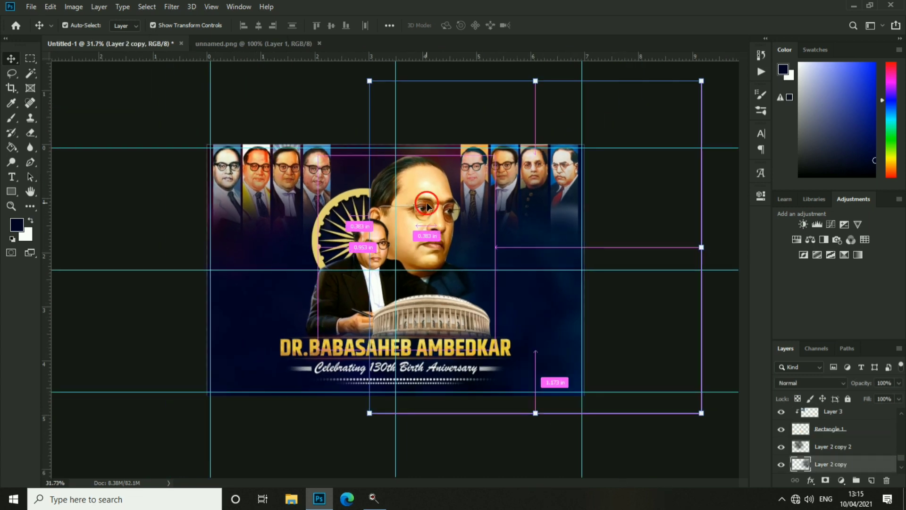
{"action": "left_click", "coordinate": [219, 44]}
{"action": "left_click", "coordinate": [309, 44]}
{"action": "left_click", "coordinate": [28, 9]}
{"action": "left_click", "coordinate": [43, 30]}
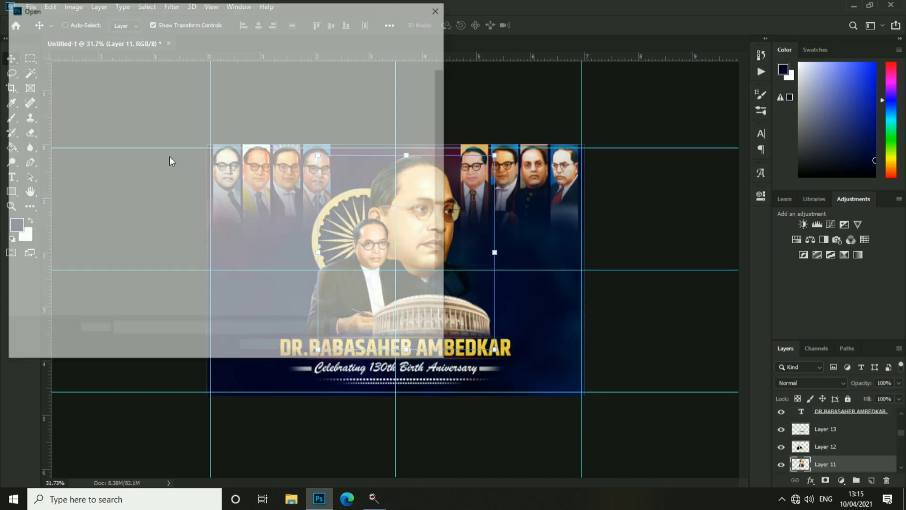
{"action": "double_click", "coordinate": [264, 231]}
{"action": "left_click_drag", "start_coordinate": [133, 62], "coordinate": [407, 211]}
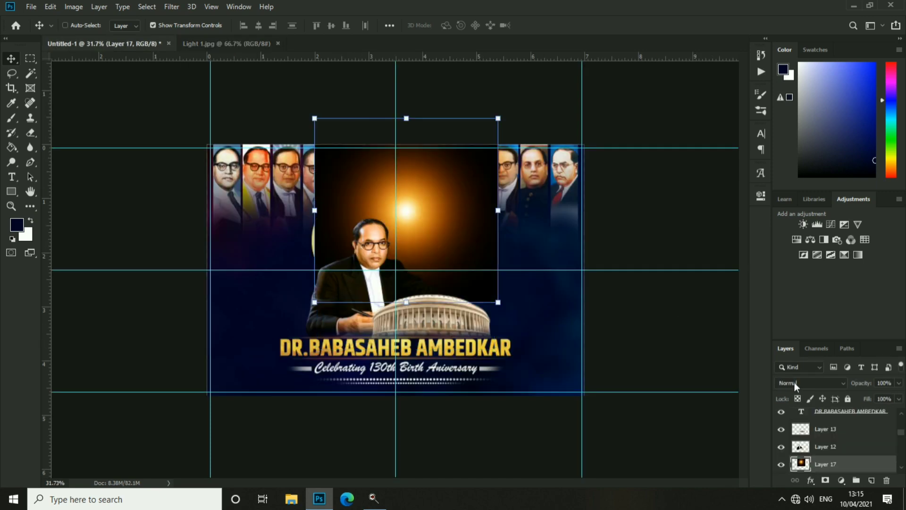
Set the orange glow's blend mode to Screen and adjust its size and position over the large portrait
{"action": "left_click", "coordinate": [809, 383]}
{"action": "left_click", "coordinate": [798, 298]}
{"action": "left_click", "coordinate": [426, 230]}
{"action": "key", "text": "ctrl+plus"}
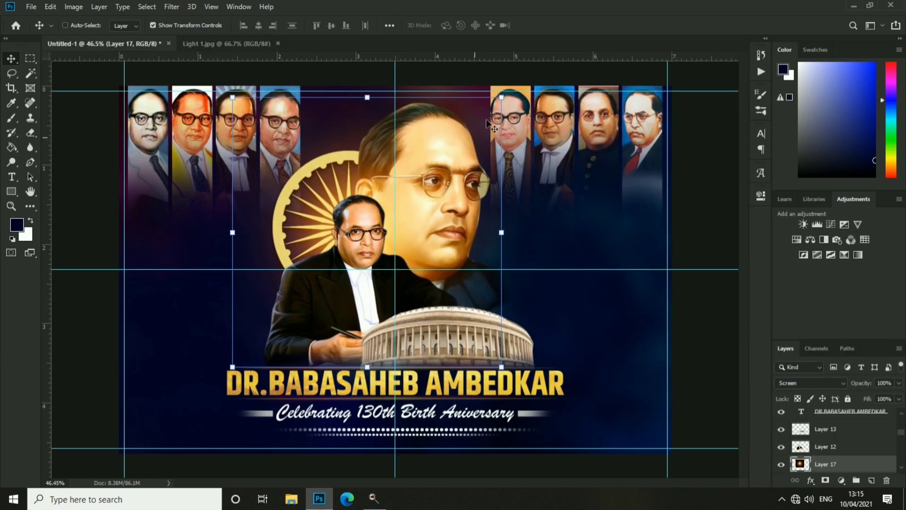
{"action": "left_click_drag", "start_coordinate": [496, 97], "coordinate": [482, 105]}
{"action": "key", "text": "Return"}
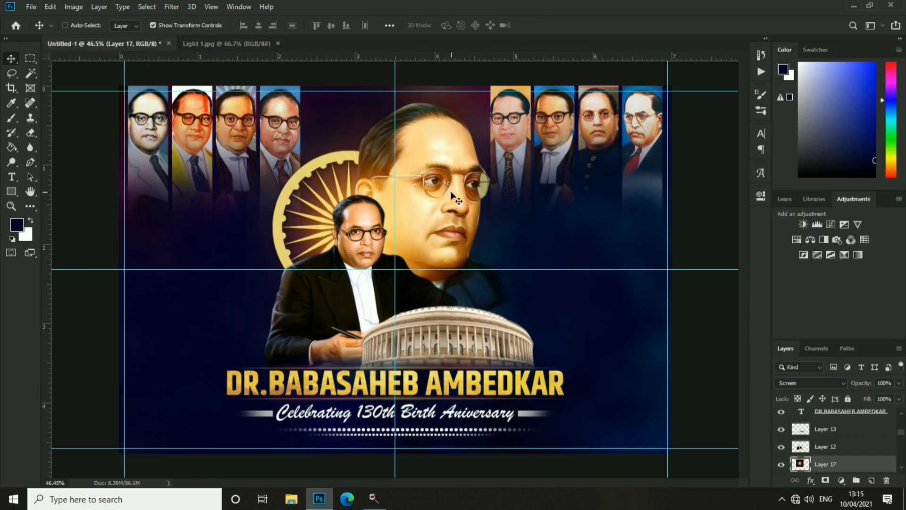
Increase the parliament building's contrast with Levels, using a black input of 29 and a white input of 240
{"action": "scroll", "coordinate": [453, 194], "scroll_direction": "down", "scroll_amount": 5}
{"action": "scroll", "coordinate": [533, 330], "scroll_direction": "up", "scroll_amount": 4}
{"action": "scroll", "coordinate": [507, 361], "scroll_direction": "up", "scroll_amount": 3}
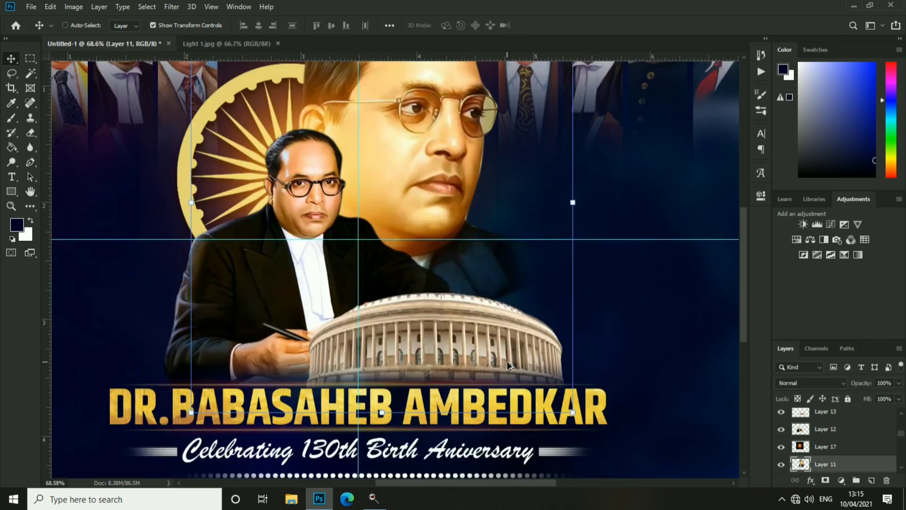
{"action": "left_click", "coordinate": [483, 327], "text": "ctrl"}
{"action": "key", "text": "ctrl+l"}
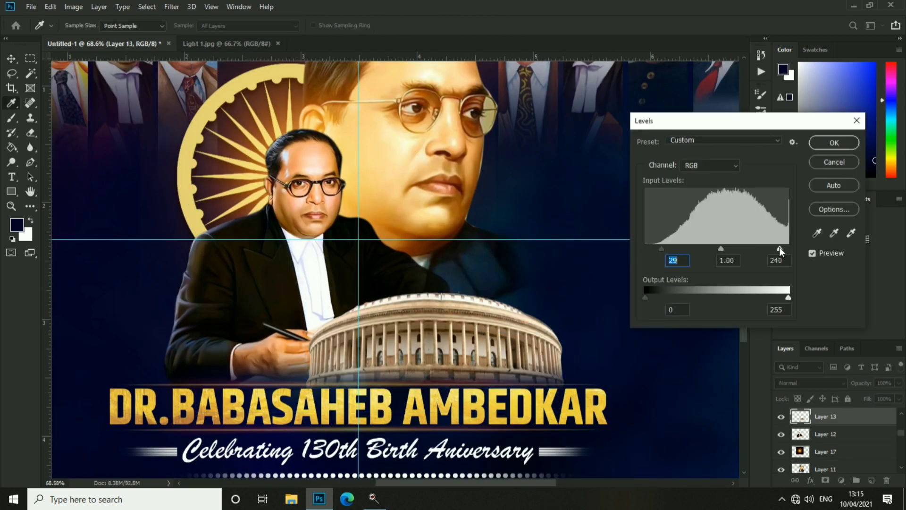
{"action": "left_click", "coordinate": [722, 249]}
{"action": "key", "text": "Return"}
Retype the quote as four centred lines reading "Life Should / Be Great / Rather Then / Long"
{"action": "scroll", "coordinate": [477, 347], "scroll_direction": "down", "scroll_amount": 2}
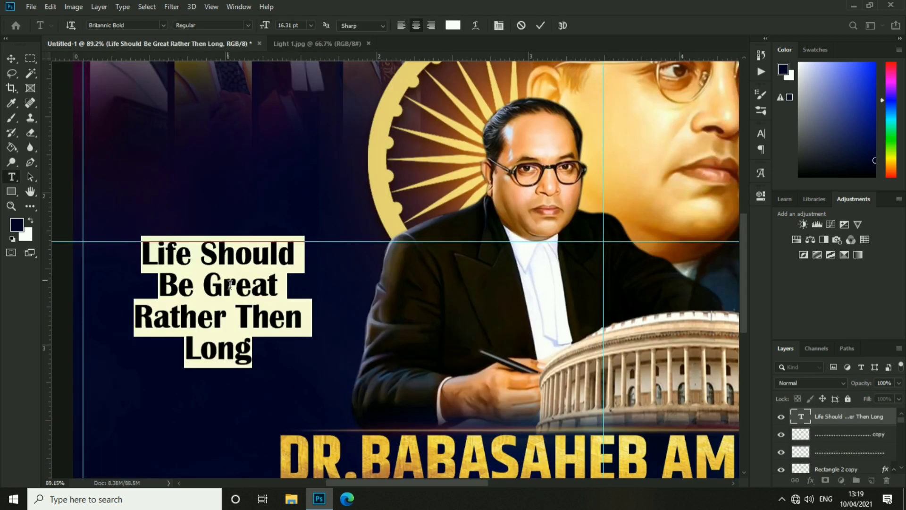
{"action": "type", "text": "Life"}
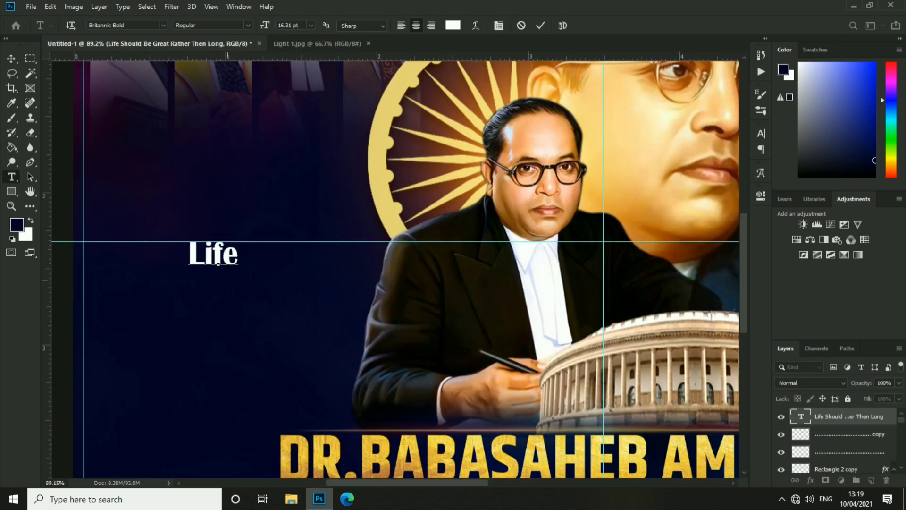
{"action": "type", "text": " Should"}
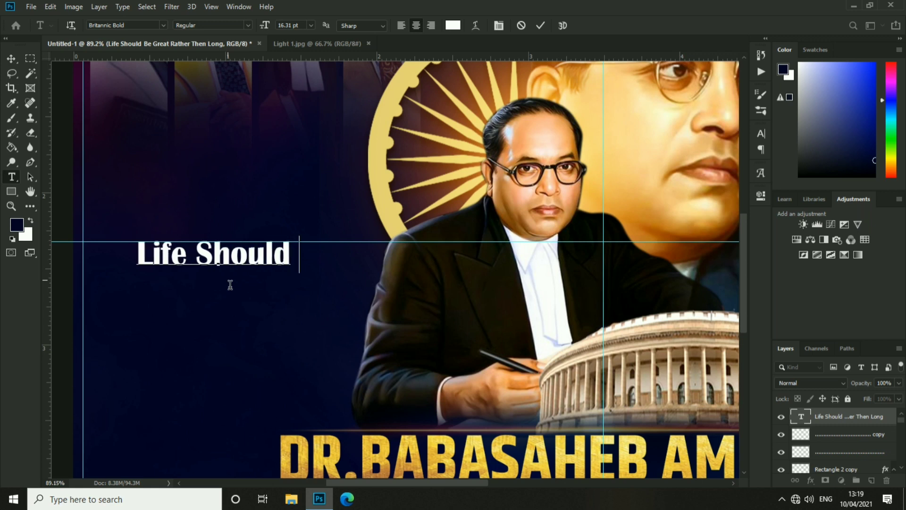
{"action": "key", "text": "Return"}
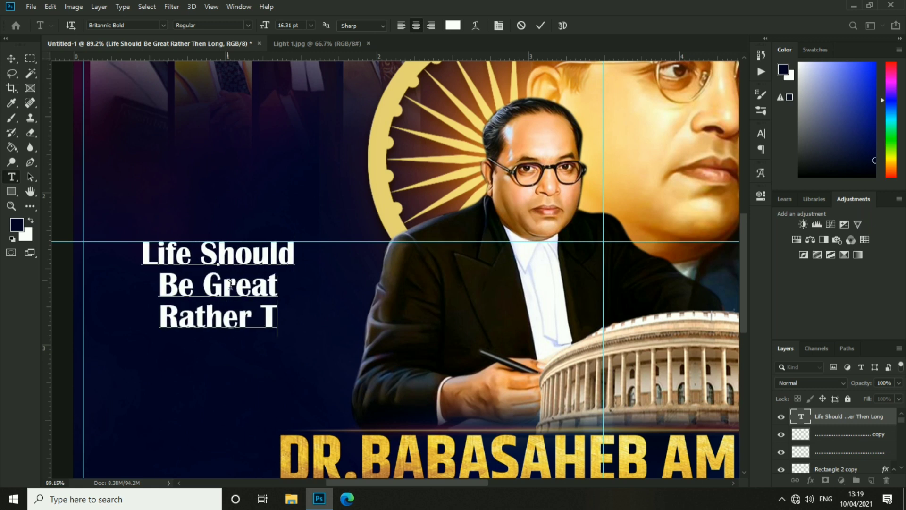
{"action": "type", "text": "hne"}
{"action": "key", "text": "BackSpace"}
{"action": "key", "text": "BackSpace"}
{"action": "type", "text": "en"}
{"action": "key", "text": "Return"}
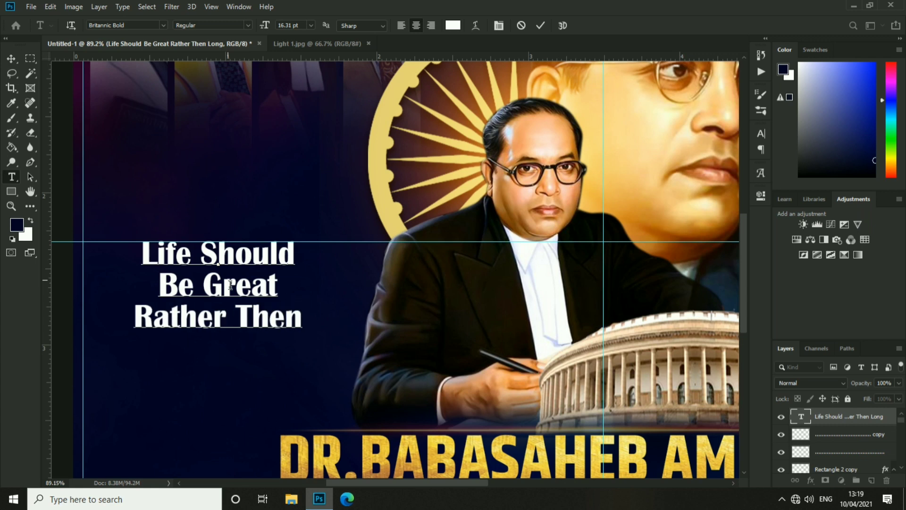
{"action": "key", "text": "ctrl+Return"}
{"action": "key", "text": "v"}
{"action": "key", "text": "ctrl+0"}
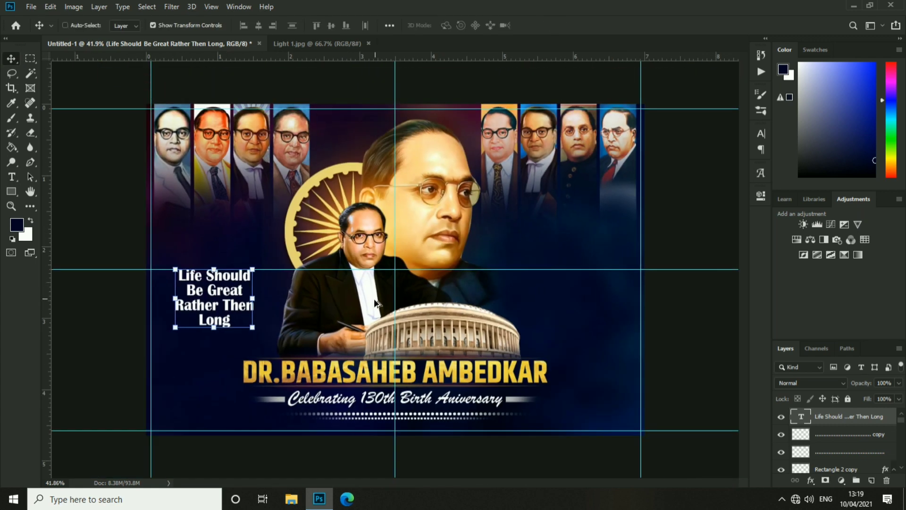
Copy the quote to the banner's opposite side and replace its text with the lines "We ARe / Indians,"
{"action": "left_click_drag", "start_coordinate": [215, 309], "coordinate": [574, 309]}
{"action": "scroll", "coordinate": [574, 307], "scroll_direction": "up", "scroll_amount": 5}
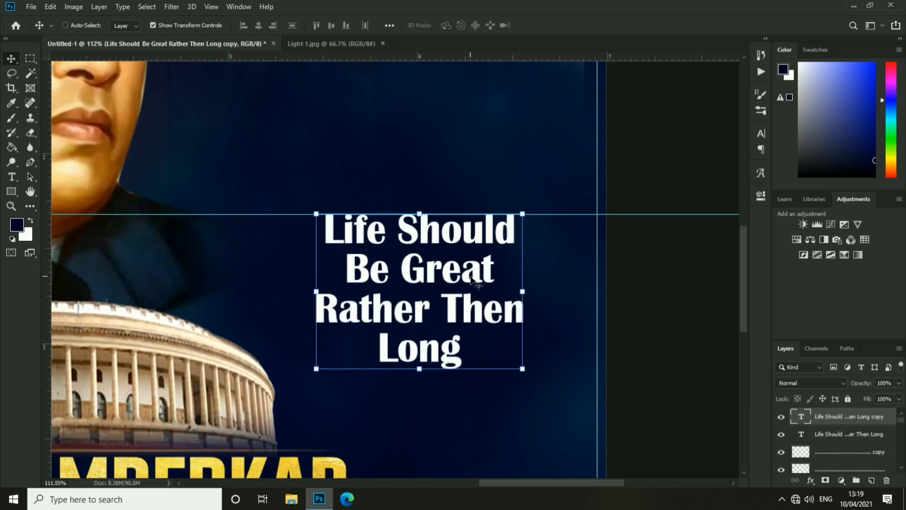
{"action": "double_click", "coordinate": [476, 279]}
{"action": "type", "text": "We ARe "}
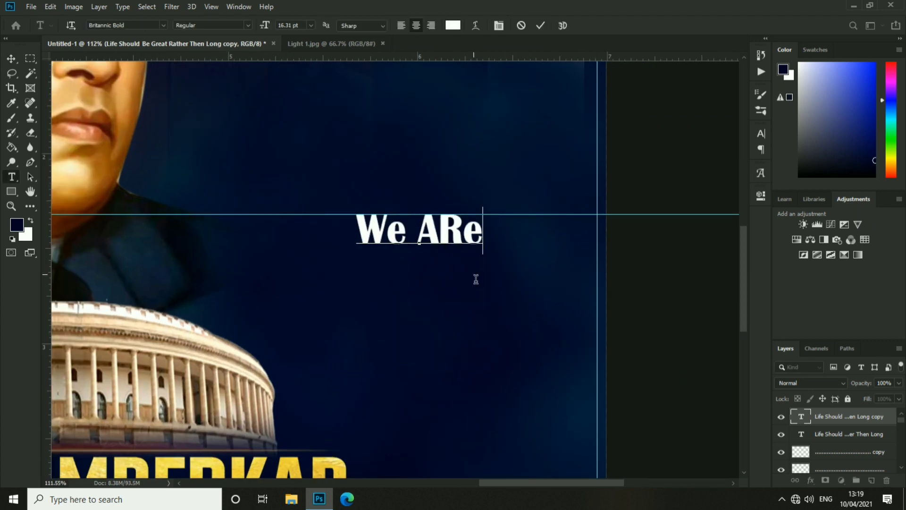
{"action": "type", "text": "Indians"}
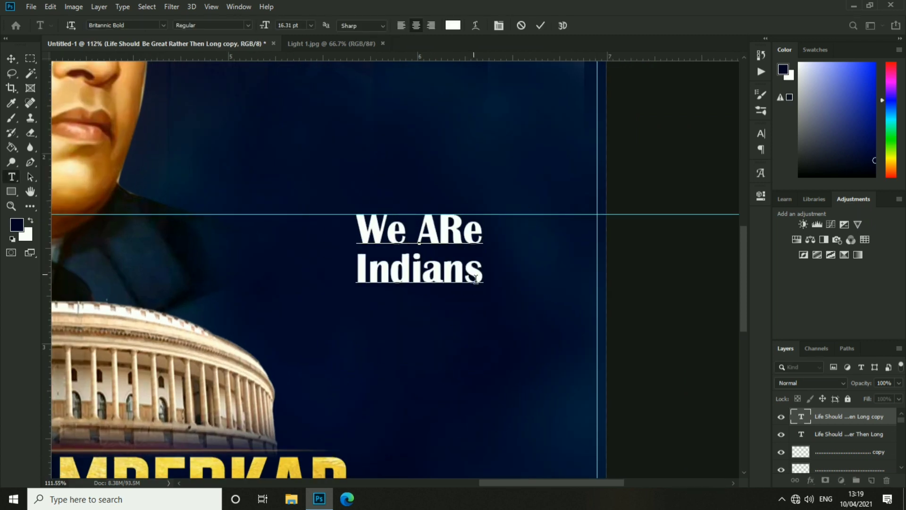
{"action": "type", "text": ","}
{"action": "key", "text": "Return"}
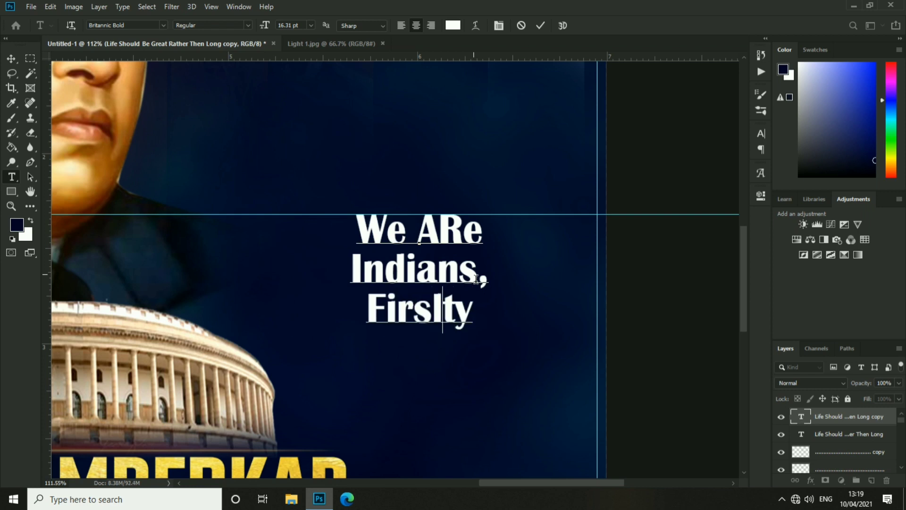
Complete the second quote with the lines "Firstly And / Lastly", correcting the spelling of "Firstly"
{"action": "key", "text": "BackSpace"}
{"action": "key", "text": "Right"}
{"action": "type", "text": "l"}
{"action": "key", "text": "Right"}
{"action": "type", "text": "And"}
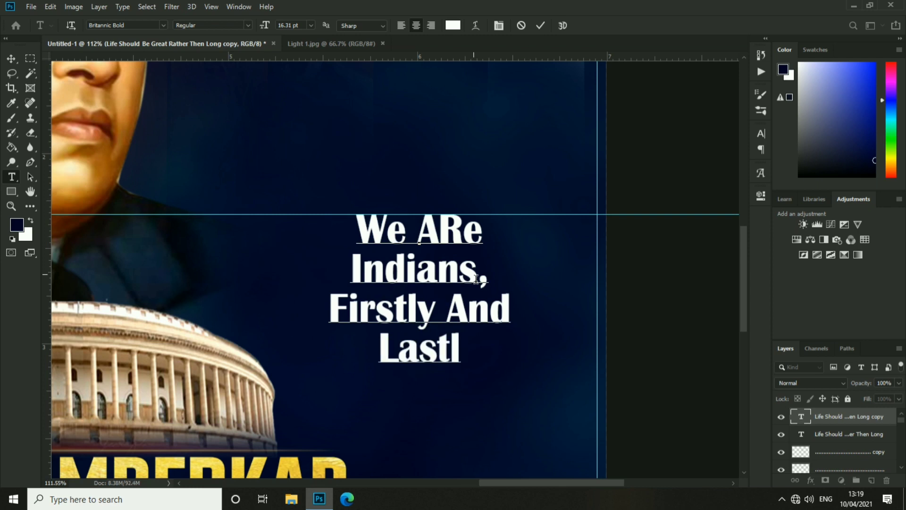
{"action": "left_click", "coordinate": [11, 58]}
{"action": "scroll", "coordinate": [425, 264], "scroll_direction": "down", "scroll_amount": 5}
{"action": "scroll", "coordinate": [613, 283], "scroll_direction": "up", "scroll_amount": 4}
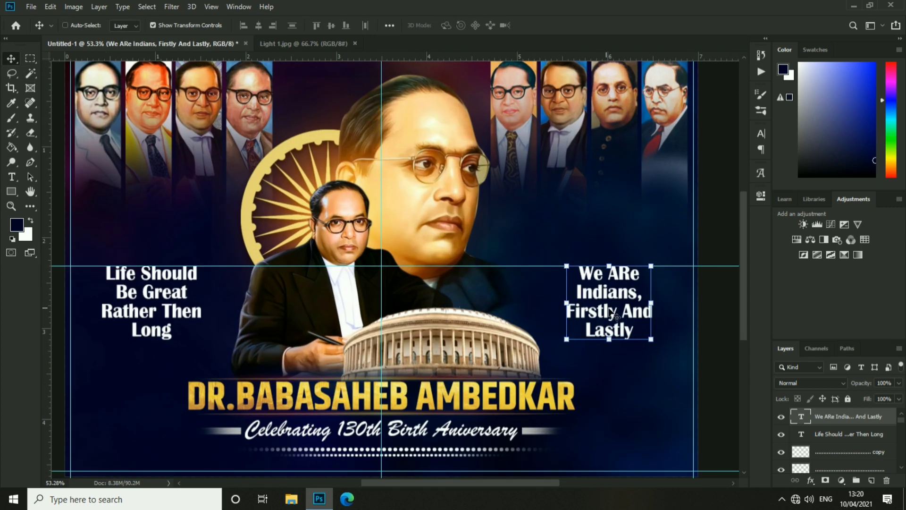
{"action": "key", "text": "ctrl+t"}
{"action": "key", "text": "Return"}
Draw an unfilled rectangle about 424 by 305 px around the "Life Should" quote and narrow it slightly
{"action": "scroll", "coordinate": [666, 308], "scroll_direction": "down", "scroll_amount": 3}
{"action": "left_click", "coordinate": [248, 312]}
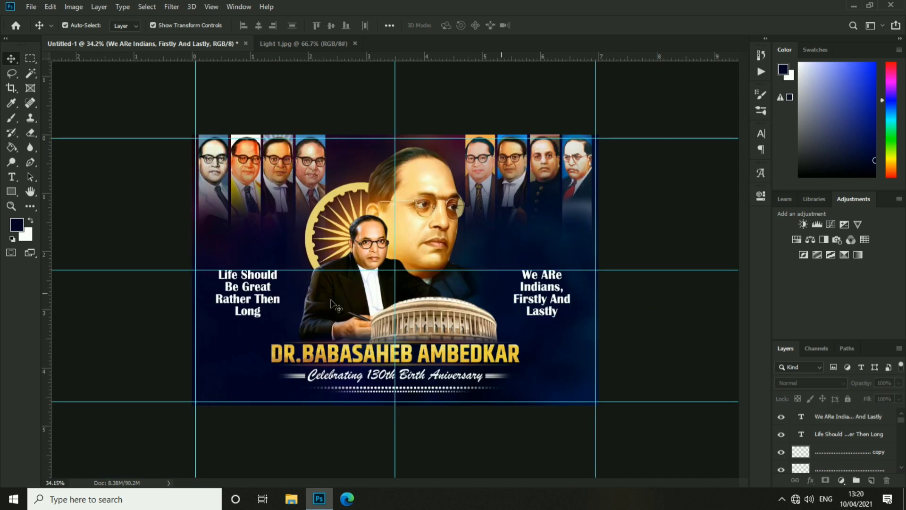
{"action": "scroll", "coordinate": [248, 312], "scroll_direction": "up", "scroll_amount": 3}
{"action": "scroll", "coordinate": [248, 311], "scroll_direction": "left", "scroll_amount": 3}
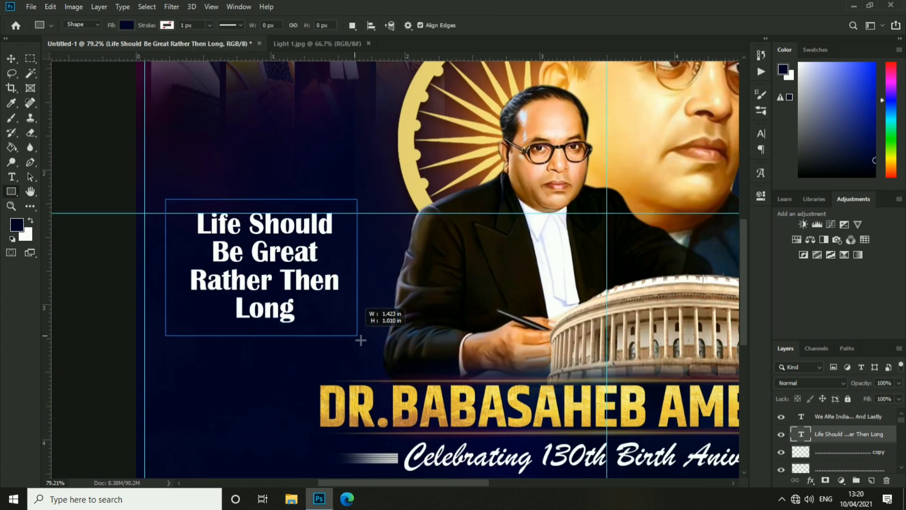
{"action": "left_click_drag", "start_coordinate": [361, 340], "coordinate": [357, 337]}
{"action": "left_click", "coordinate": [600, 262]}
{"action": "left_click", "coordinate": [608, 283]}
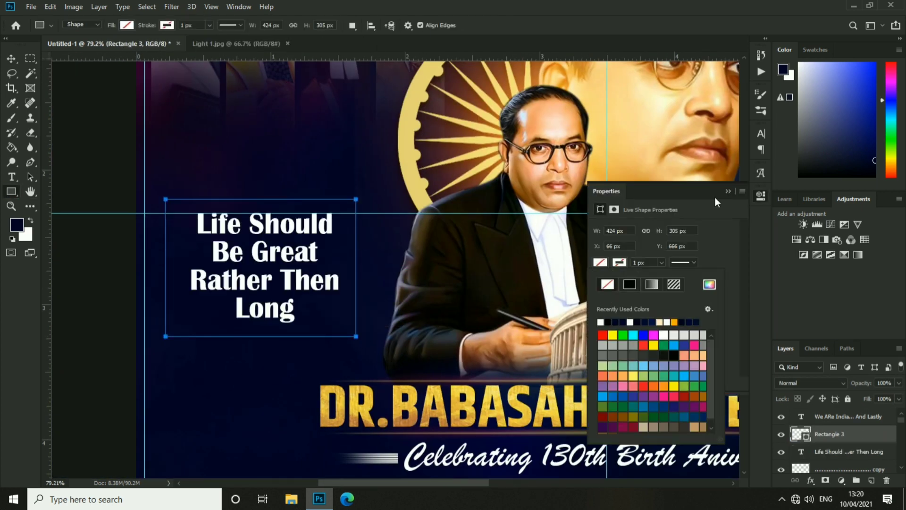
{"action": "left_click", "coordinate": [729, 191]}
{"action": "mouse_move", "coordinate": [356, 268]}
{"action": "left_mouse_down"}
{"action": "mouse_move", "coordinate": [317, 268]}
{"action": "mouse_move", "coordinate": [348, 268]}
{"action": "left_mouse_up"}
Add a white stroke to the quote's rectangle, positioned inside with a size of 5 px
{"action": "left_click", "coordinate": [874, 439]}
{"action": "left_click", "coordinate": [503, 197]}
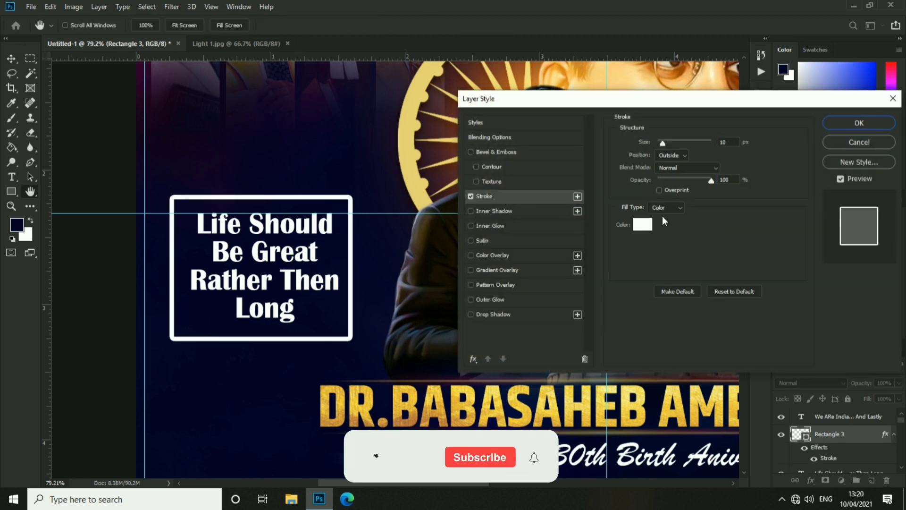
{"action": "left_click_drag", "start_coordinate": [659, 142], "coordinate": [678, 143]}
{"action": "left_click", "coordinate": [672, 155]}
{"action": "left_click", "coordinate": [668, 174]}
{"action": "type", "text": "5"}
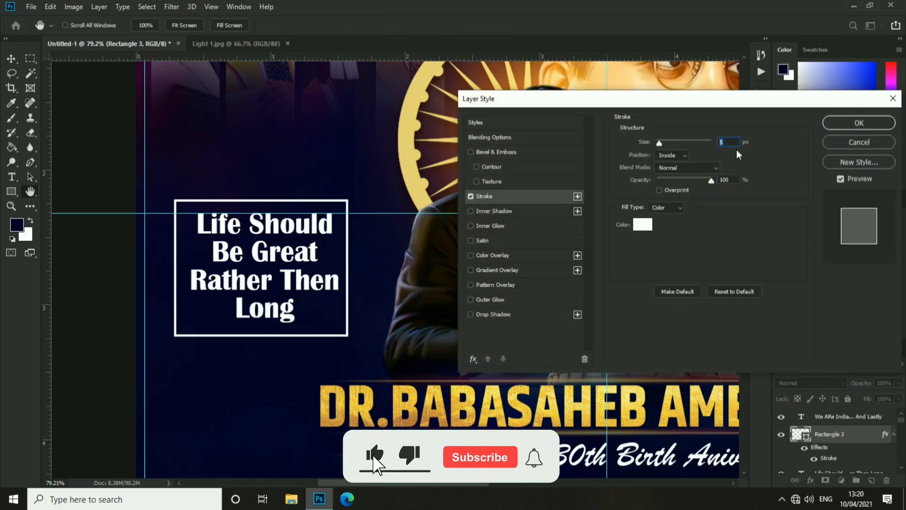
{"action": "key", "text": "Return"}
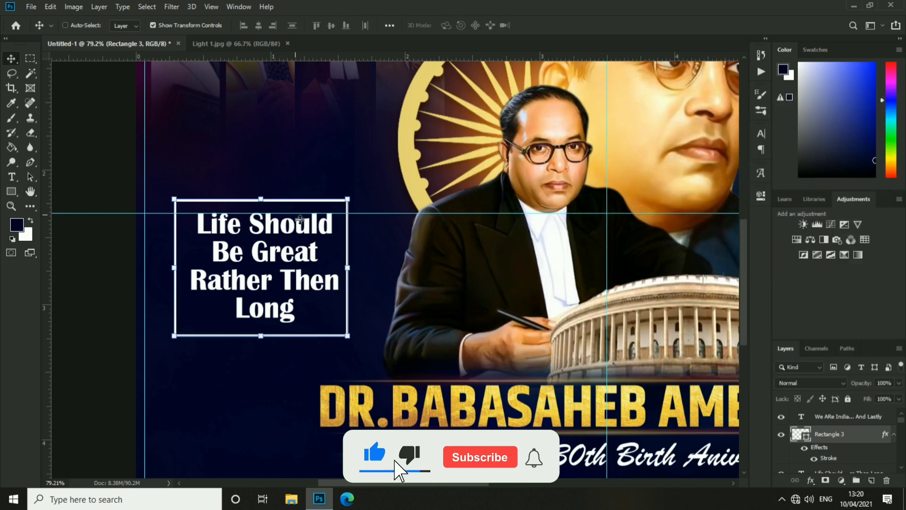
Set the rectangle's blend mode to Overlay, skew it slightly and lower its opacity to 38%
{"action": "left_click", "coordinate": [837, 383]}
{"action": "left_click", "coordinate": [789, 347]}
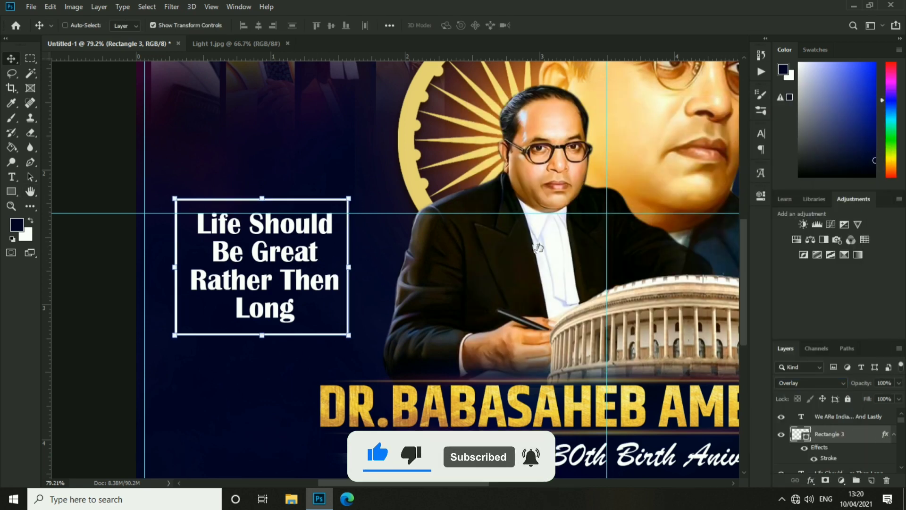
{"action": "double_click", "coordinate": [881, 440]}
{"action": "left_click", "coordinate": [471, 196]}
{"action": "left_click", "coordinate": [471, 197]}
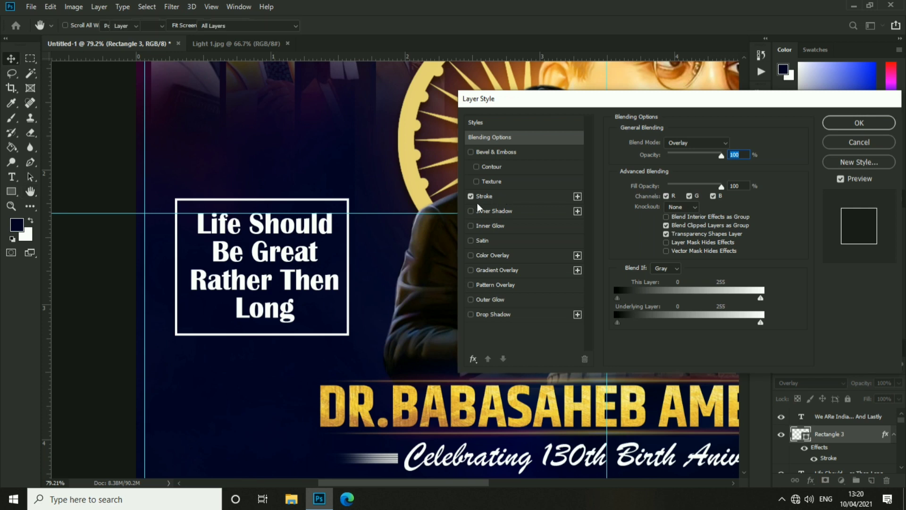
{"action": "key", "text": "Return"}
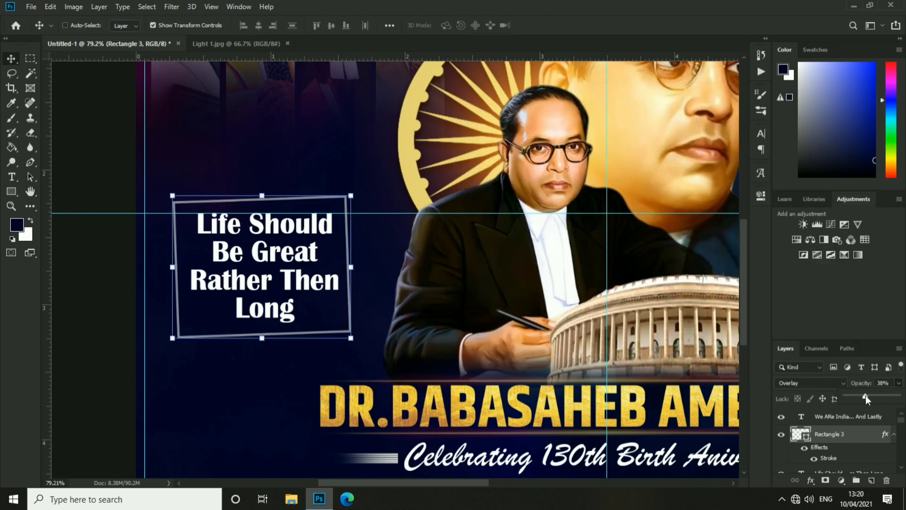
Change the frame's stroke color to saturated blue and raise the frame's opacity to 83%
{"action": "double_click", "coordinate": [827, 434]}
{"action": "left_click", "coordinate": [486, 197]}
{"action": "left_click", "coordinate": [643, 224]}
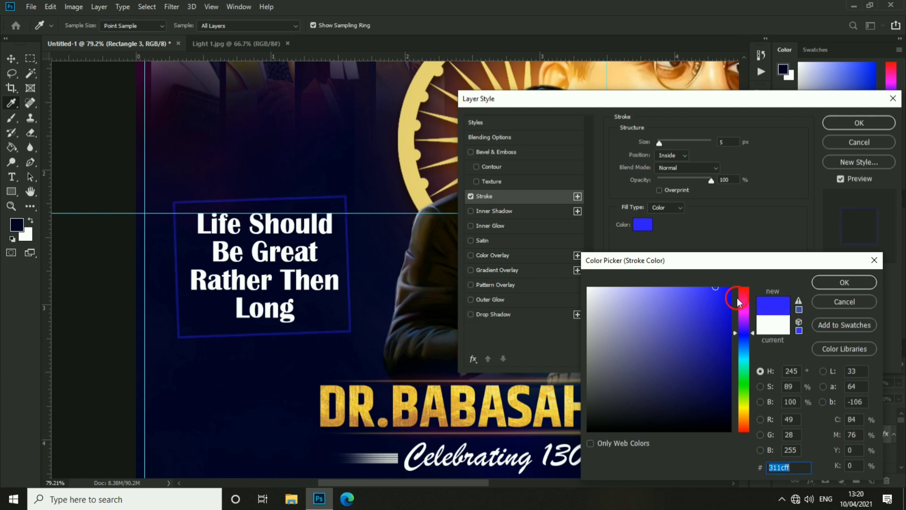
{"action": "left_click_drag", "start_coordinate": [740, 302], "coordinate": [727, 290]}
{"action": "left_click", "coordinate": [746, 332]}
{"action": "key", "text": "Return"}
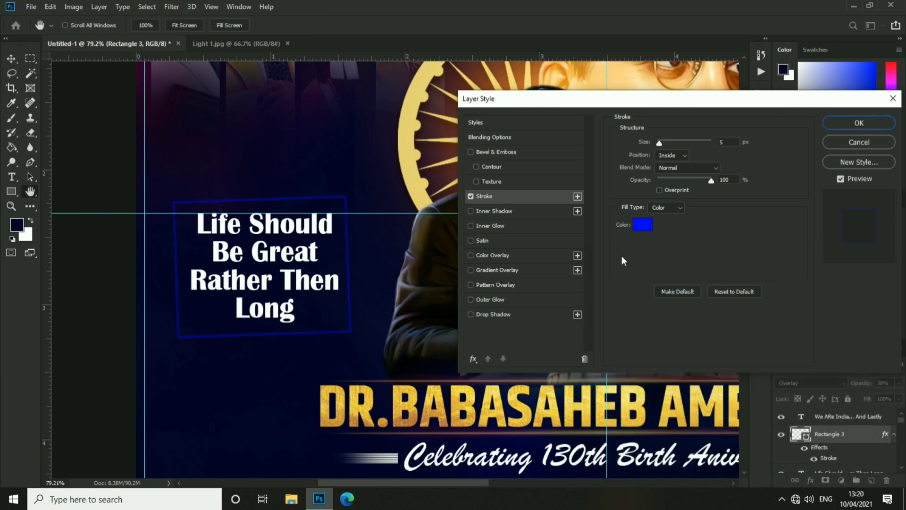
{"action": "key", "text": "Return"}
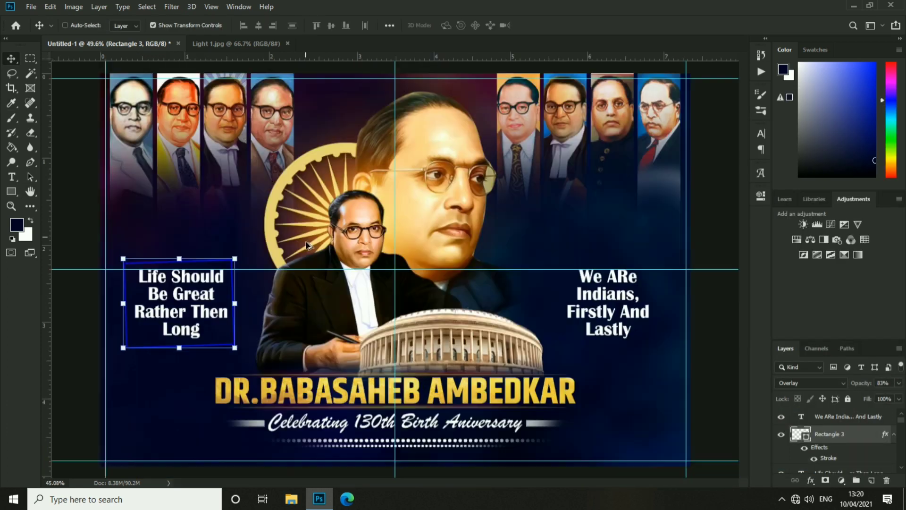
Duplicate the blue frame around the "We ARe Indians" quote and narrow the copy to about 85% width
{"action": "scroll", "coordinate": [719, 309], "scroll_direction": "up", "scroll_amount": 2}
{"action": "scroll", "coordinate": [640, 280], "scroll_direction": "down", "scroll_amount": 2}
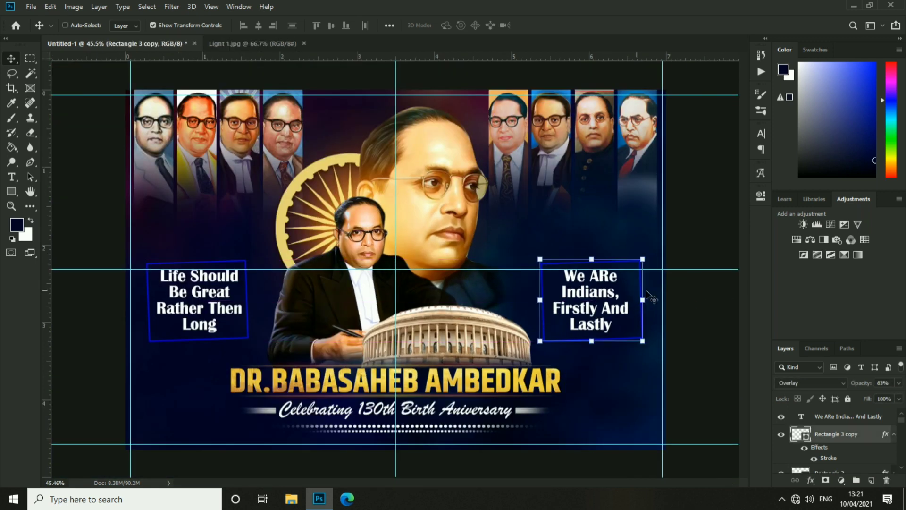
{"action": "scroll", "coordinate": [680, 293], "scroll_direction": "up", "scroll_amount": 3}
{"action": "left_click_drag", "start_coordinate": [682, 292], "coordinate": [667, 291]}
{"action": "left_click_drag", "start_coordinate": [491, 313], "coordinate": [505, 313]}
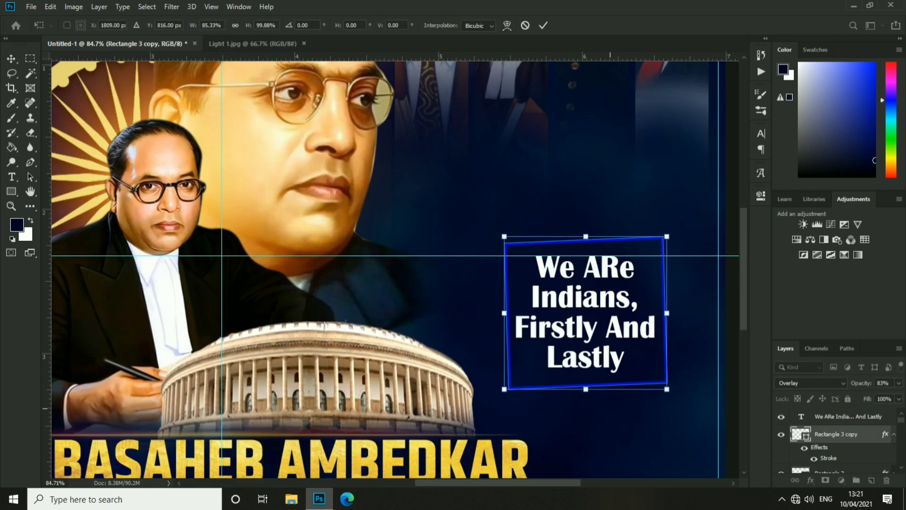
{"action": "key", "text": "Return"}
Bring both quote text layers above the blue frames in the layer stack
{"action": "scroll", "coordinate": [620, 313], "scroll_direction": "down", "scroll_amount": 5}
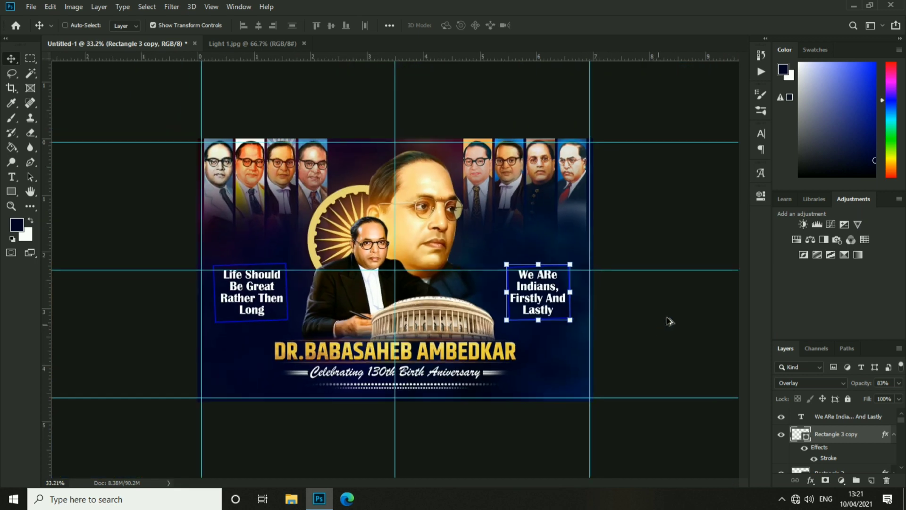
{"action": "left_click", "coordinate": [670, 319], "text": "ctrl"}
{"action": "scroll", "coordinate": [174, 297], "scroll_direction": "up", "scroll_amount": 5}
{"action": "left_click", "coordinate": [177, 304], "text": "ctrl"}
{"action": "right_click", "coordinate": [232, 286]}
{"action": "left_click", "coordinate": [283, 307]}
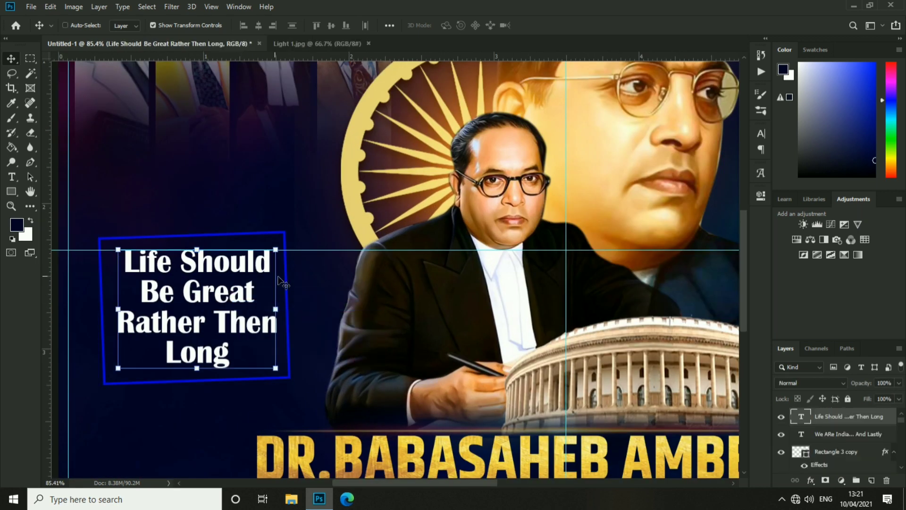
{"action": "scroll", "coordinate": [519, 306], "scroll_direction": "down", "scroll_amount": 5}
{"action": "left_click", "coordinate": [572, 324], "text": "ctrl"}
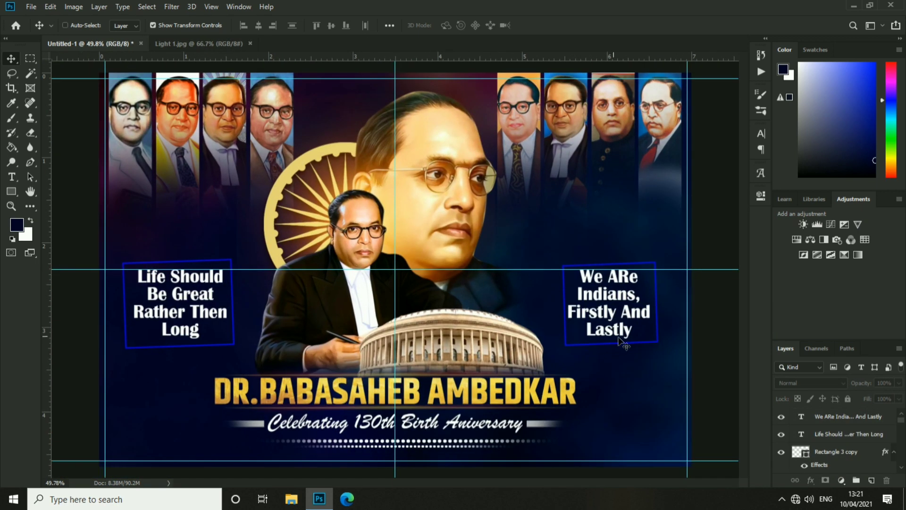
With Layer 2 copy 2 selected, open red Carpet.png and place its red cloth in the banner's lower-right corner
{"action": "left_click", "coordinate": [585, 394], "text": "ctrl"}
{"action": "left_click", "coordinate": [833, 414]}
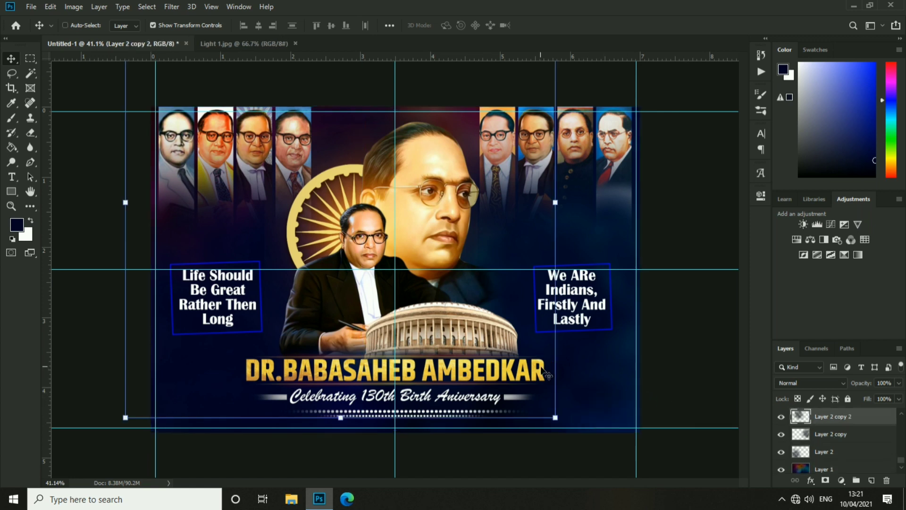
{"action": "left_click", "coordinate": [31, 7]}
{"action": "left_click", "coordinate": [42, 24]}
{"action": "double_click", "coordinate": [399, 182]}
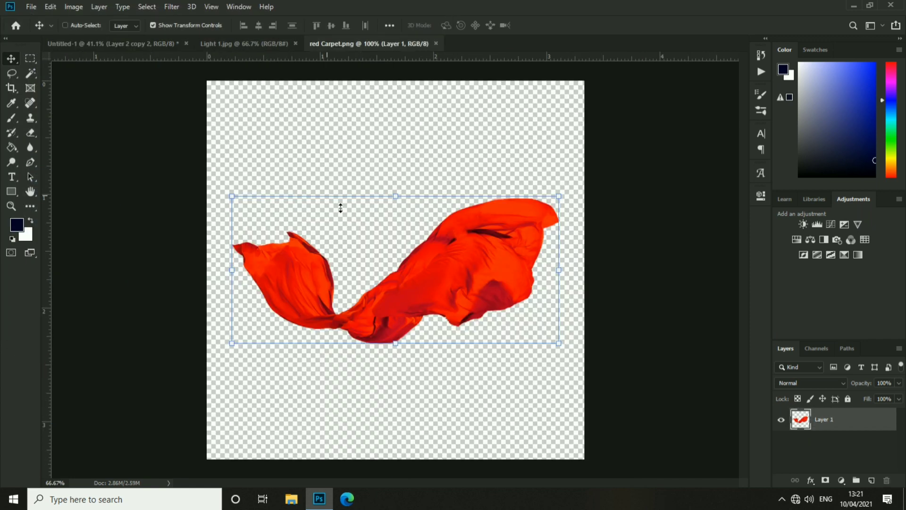
{"action": "left_click_drag", "start_coordinate": [340, 208], "coordinate": [603, 386]}
{"action": "scroll", "coordinate": [595, 399], "scroll_direction": "up", "scroll_amount": 3}
Shift the red cloth's hue to violet-blue with Hue/Saturation
{"action": "left_click", "coordinate": [67, 6]}
{"action": "mouse_move", "coordinate": [81, 33]}
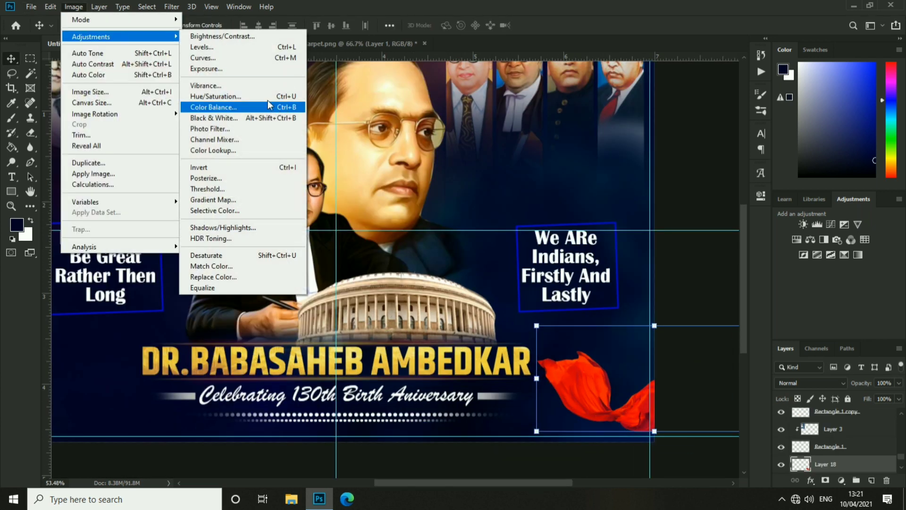
{"action": "left_click", "coordinate": [268, 100]}
{"action": "left_click_drag", "start_coordinate": [630, 195], "coordinate": [599, 194]}
{"action": "key", "text": "Return"}
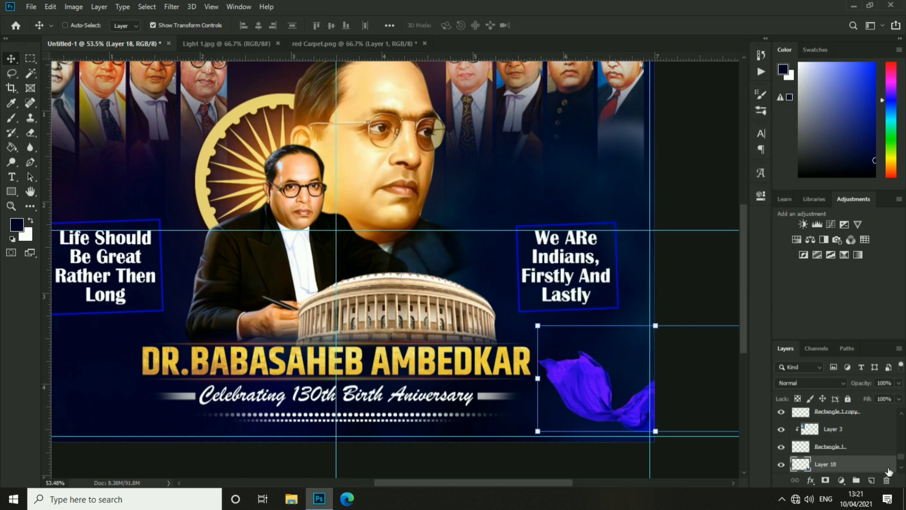
Apply a Gaussian Blur to the violet-blue cloth in the banner's lower-right corner
{"action": "key", "text": "v"}
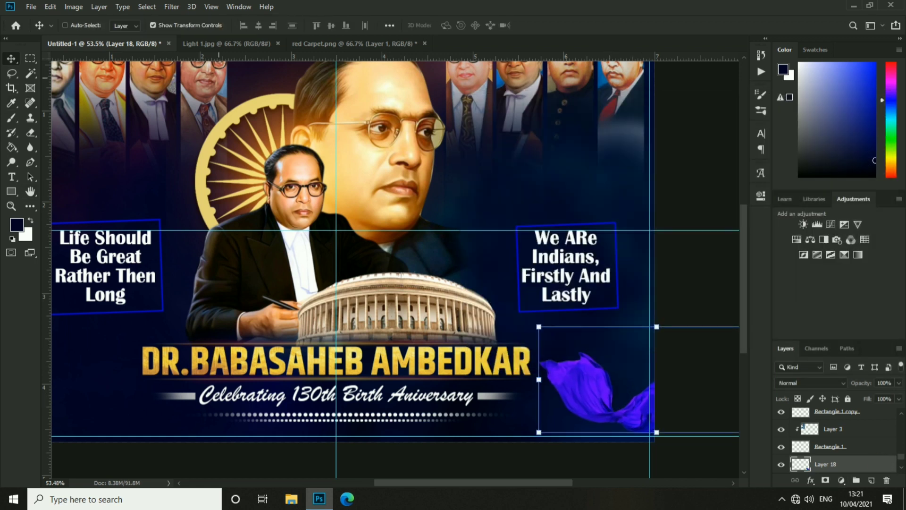
{"action": "left_click", "coordinate": [171, 6]}
{"action": "mouse_move", "coordinate": [265, 136]}
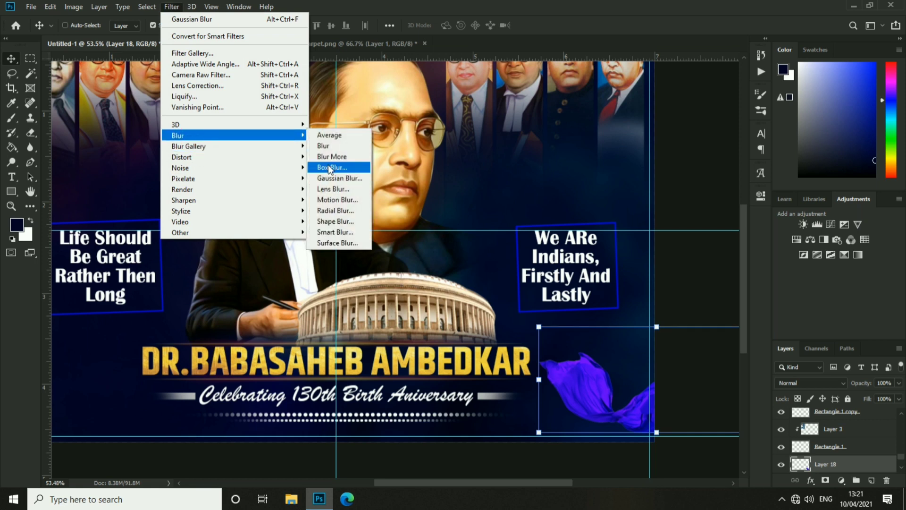
{"action": "left_click", "coordinate": [333, 178]}
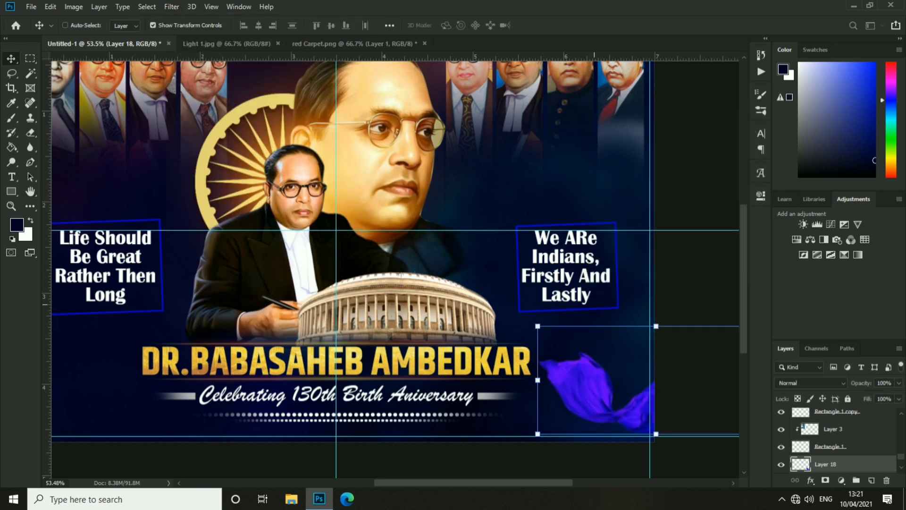
Duplicate the violet-blue cloth, flip the copy horizontally and place it in the banner's lower-left corner
{"action": "scroll", "coordinate": [453, 265], "scroll_direction": "down", "scroll_amount": 3}
{"action": "left_click_drag", "start_coordinate": [574, 355], "coordinate": [255, 355]}
{"action": "right_click", "coordinate": [262, 323]}
{"action": "left_click", "coordinate": [295, 462]}
{"action": "key", "text": "Return"}
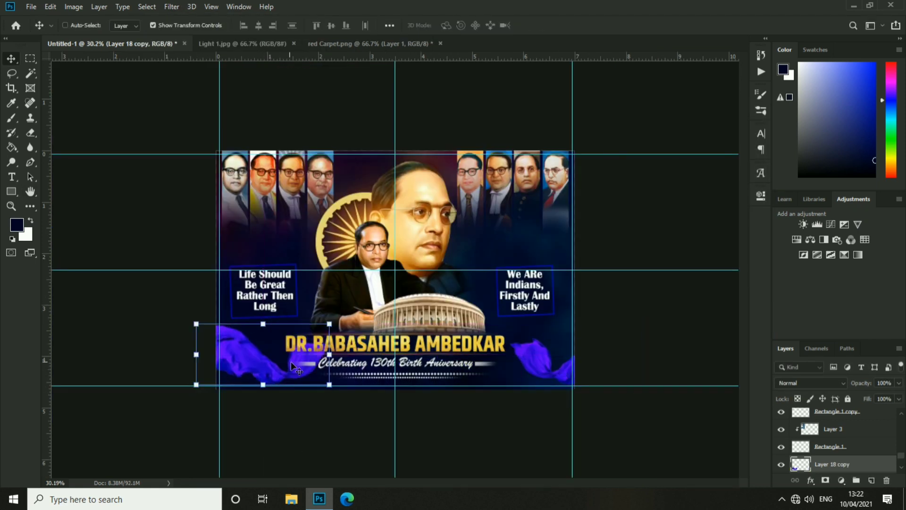
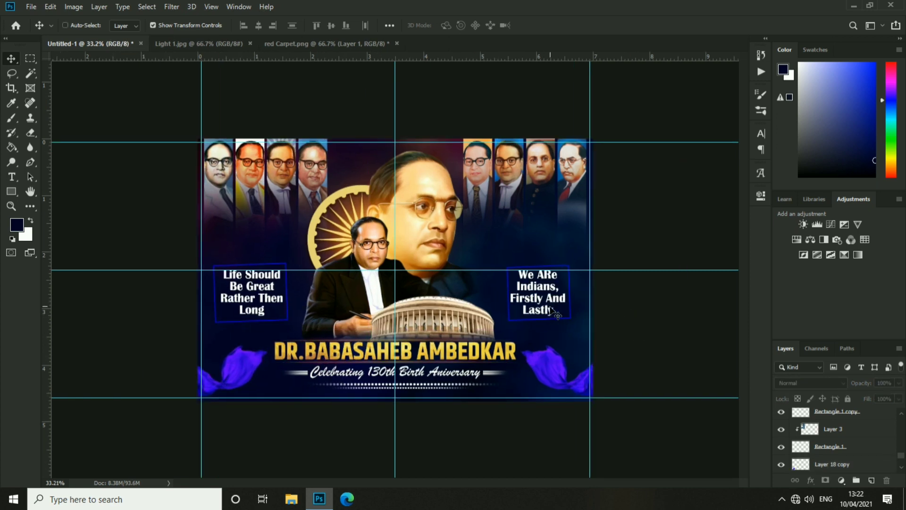
{"action": "key", "text": "ctrl+0"}
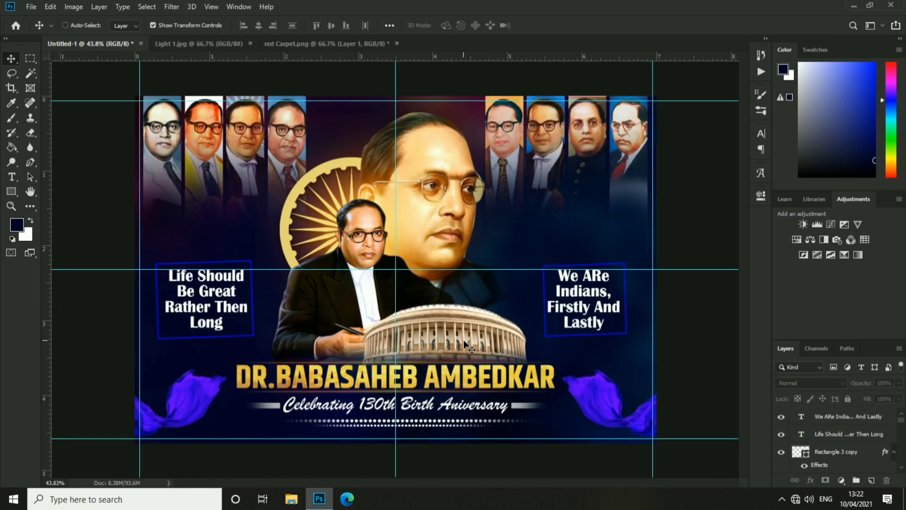
Warm up the parliament building with Hue/Saturation, raising saturation to +43, shifting the hue towards red and darkening it slightly
{"action": "left_click", "coordinate": [467, 338], "text": "ctrl"}
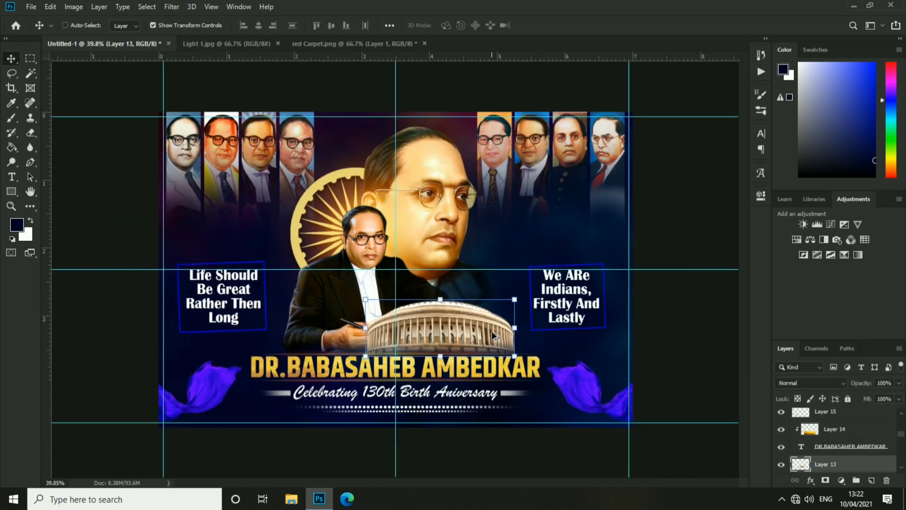
{"action": "left_click", "coordinate": [74, 7]}
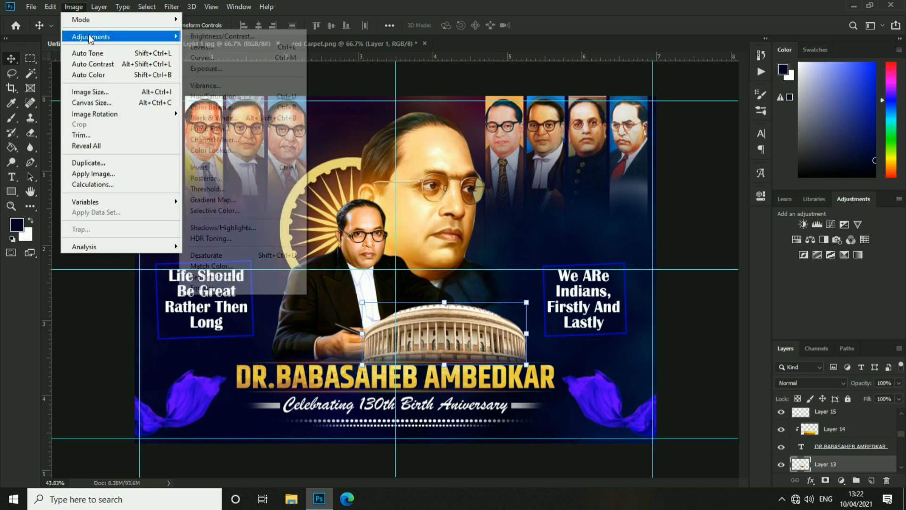
{"action": "left_click", "coordinate": [213, 90]}
{"action": "left_click_drag", "start_coordinate": [646, 220], "coordinate": [661, 224]}
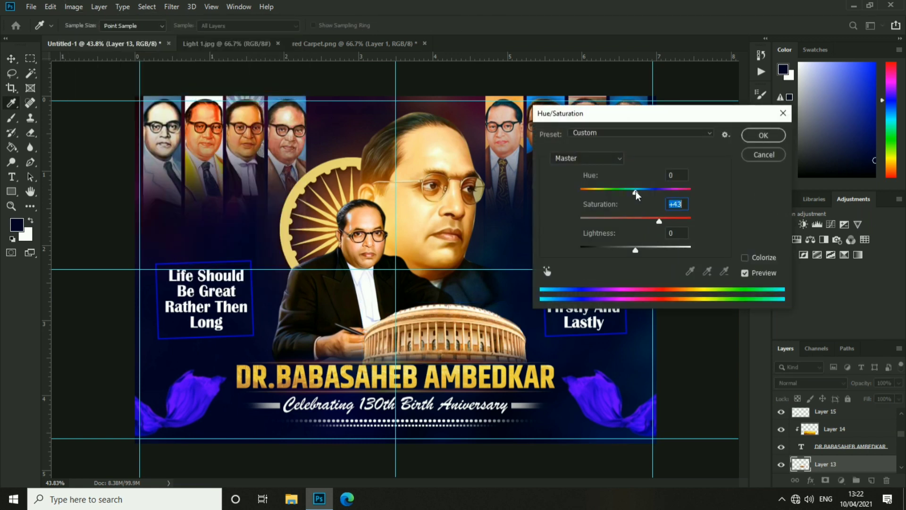
{"action": "left_click_drag", "start_coordinate": [636, 191], "coordinate": [629, 199]}
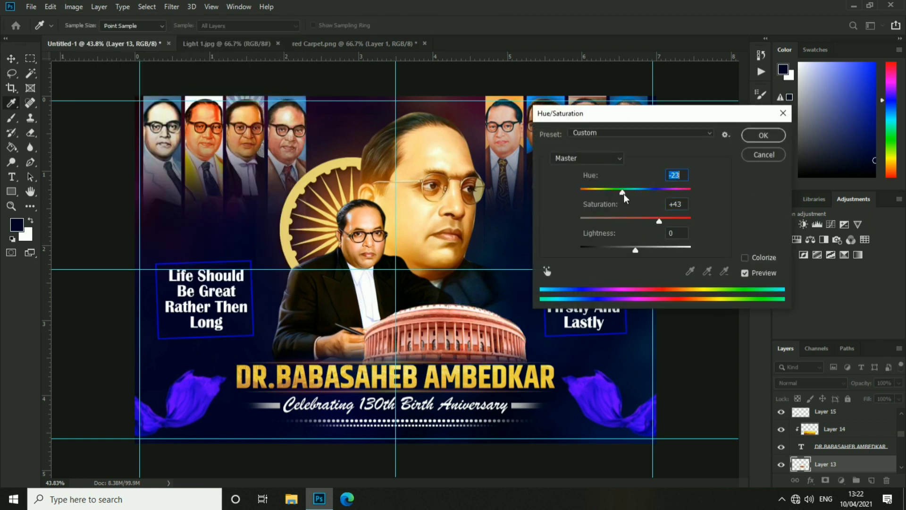
{"action": "left_click_drag", "start_coordinate": [635, 251], "coordinate": [631, 250]}
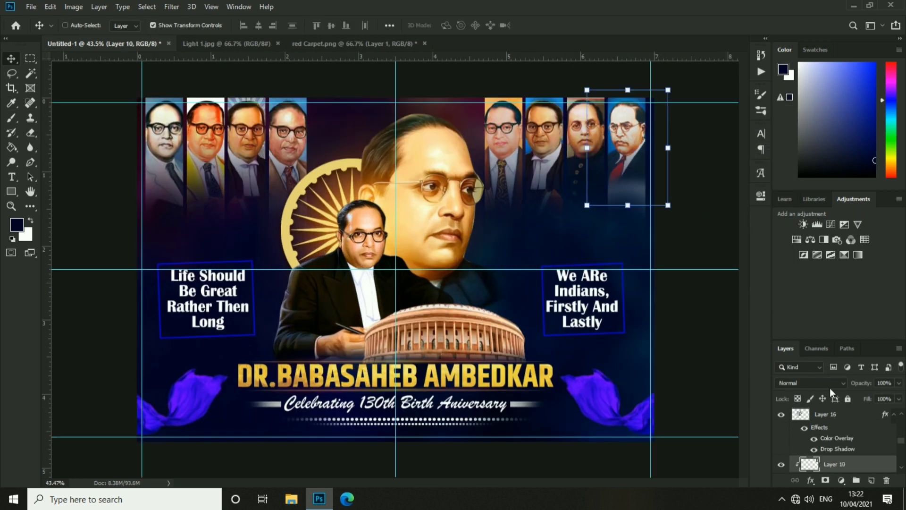
Set the blend mode of the rightmost portrait (Layer 10) and the leftmost portrait (Layer 3) to Luminosity
{"action": "left_click", "coordinate": [829, 383]}
{"action": "left_click", "coordinate": [799, 479]}
{"action": "key", "text": "alt+bracketleft"}
{"action": "key", "text": "alt+bracketleft"}
{"action": "key", "text": "alt+bracketleft"}
{"action": "key", "text": "alt+bracketleft"}
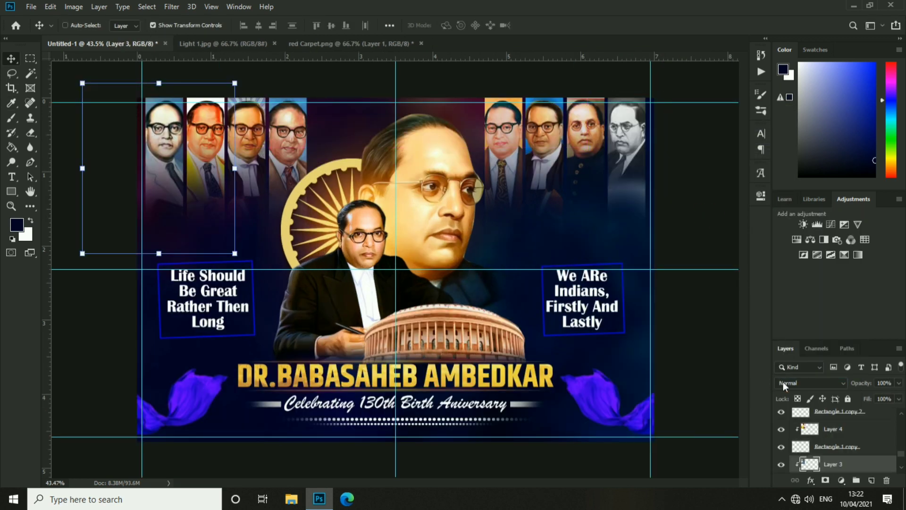
{"action": "left_click", "coordinate": [785, 386]}
{"action": "left_click", "coordinate": [799, 479]}
{"action": "key", "text": "alt+bracketright"}
{"action": "left_click", "coordinate": [797, 386]}
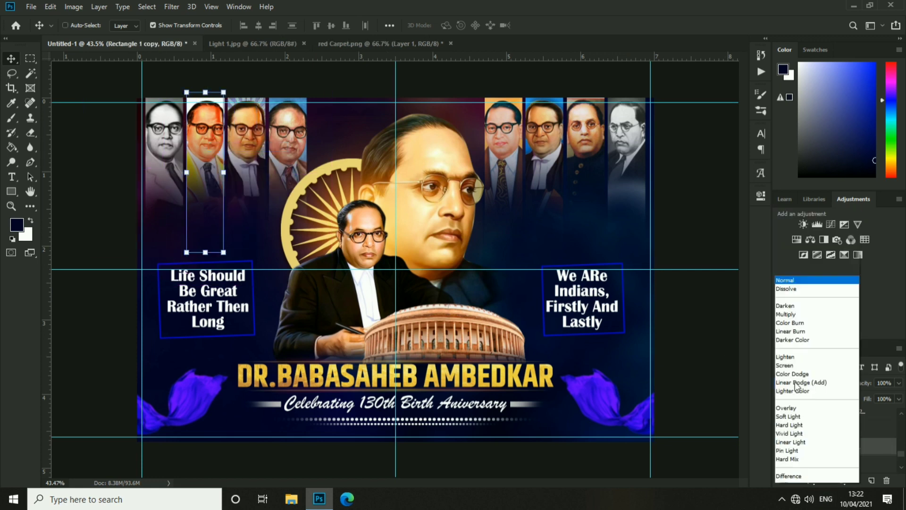
{"action": "key", "text": "Escape"}
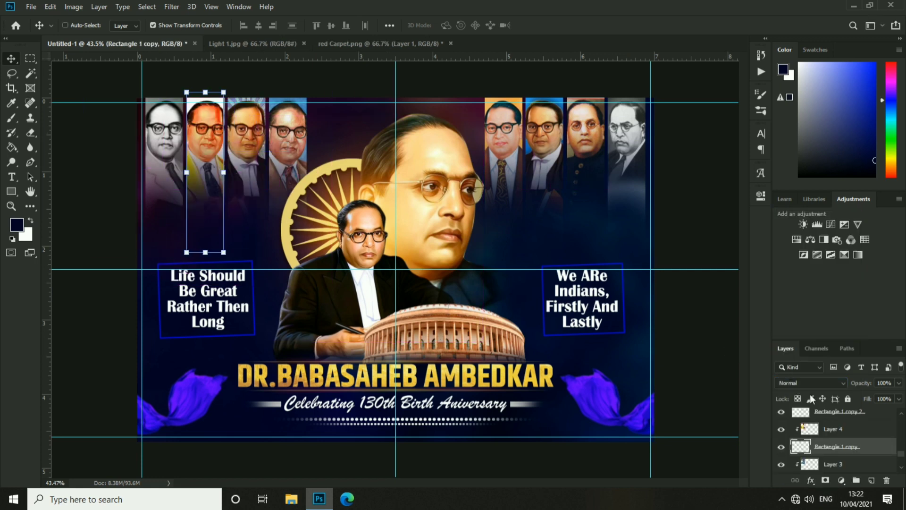
{"action": "key", "text": "alt+bracketright"}
{"action": "key", "text": "ctrl+minus"}
{"action": "key", "text": "ctrl+0"}
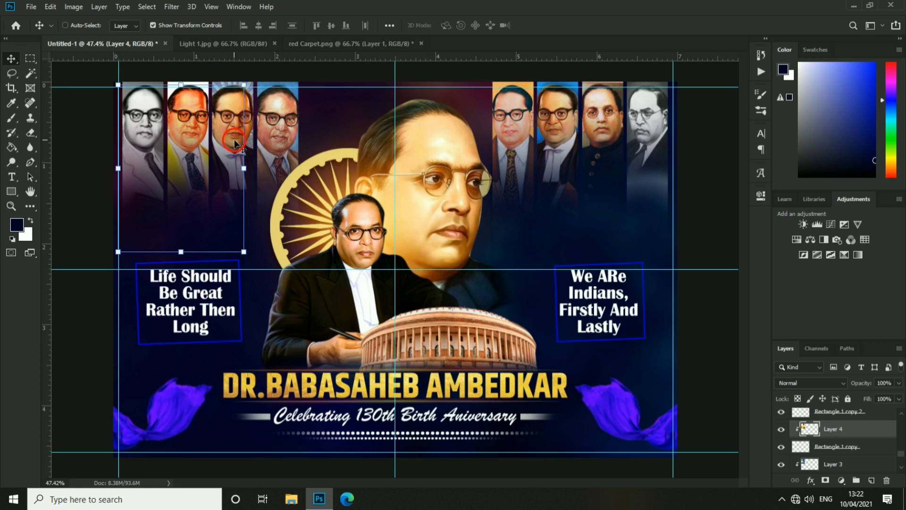
{"action": "left_click", "coordinate": [797, 384]}
{"action": "left_click", "coordinate": [475, 154]}
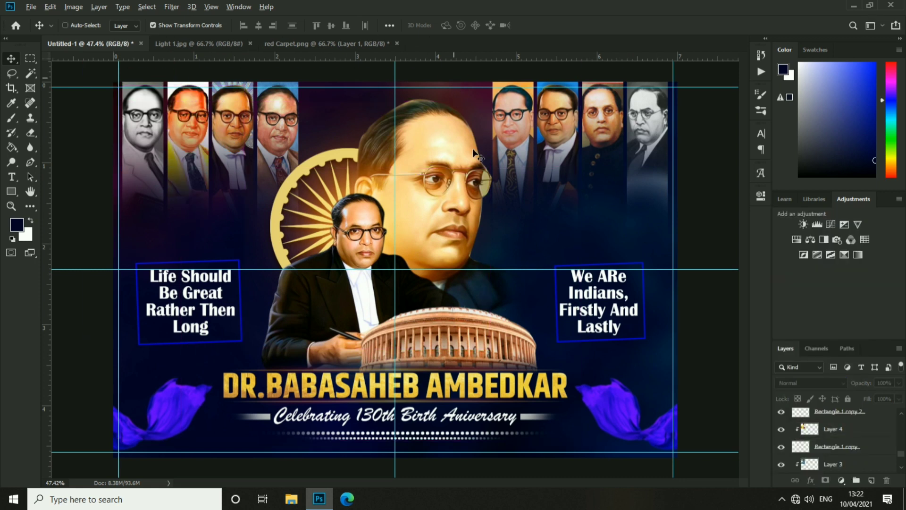
Duplicate the "Life Should Be Great Rather Then Long" text and place the copy above the golden wheel
{"action": "scroll", "coordinate": [474, 154], "scroll_direction": "up", "scroll_amount": 2}
{"action": "left_click_drag", "start_coordinate": [625, 309], "coordinate": [661, 322]}
{"action": "left_click", "coordinate": [173, 340], "text": "ctrl"}
{"action": "left_click_drag", "start_coordinate": [173, 340], "coordinate": [318, 156]}
{"action": "scroll", "coordinate": [335, 135], "scroll_direction": "up", "scroll_amount": 5}
{"action": "left_click_drag", "start_coordinate": [342, 132], "coordinate": [288, 255]}
{"action": "left_click_drag", "start_coordinate": [191, 254], "coordinate": [269, 217]}
Set the copied text's font to Arial Black and replace its wording with "14th"
{"action": "double_click", "coordinate": [268, 217]}
{"action": "key", "text": "ctrl+a"}
{"action": "type", "text": "Arial"}
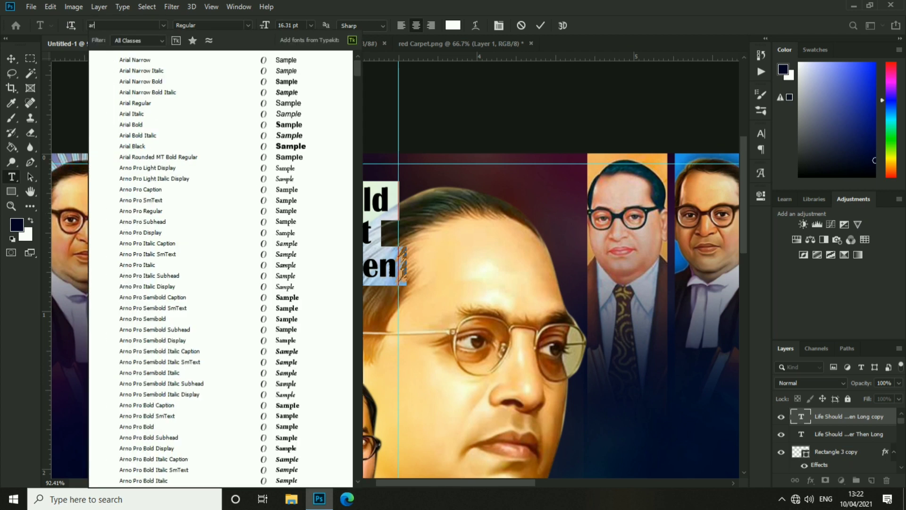
{"action": "left_click", "coordinate": [156, 146]}
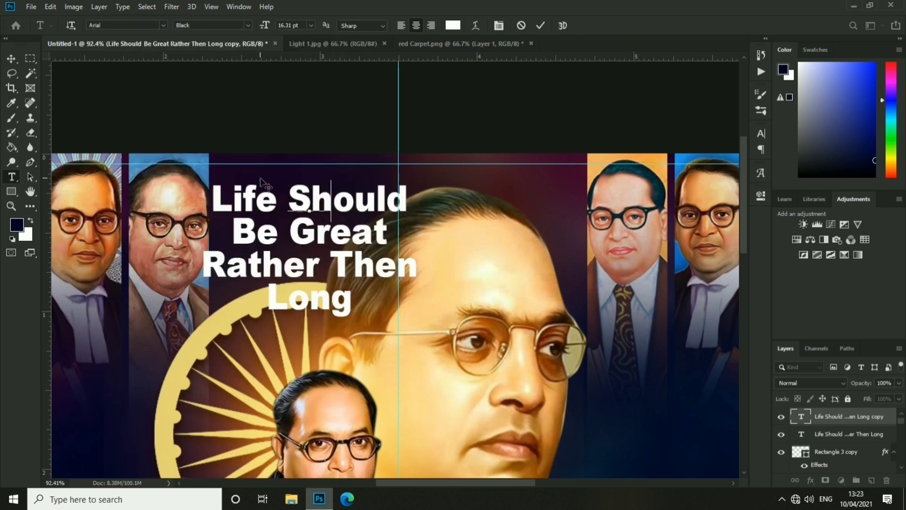
{"action": "type", "text": "14y"}
{"action": "key", "text": "BackSpace"}
{"action": "type", "text": "th"}
{"action": "key", "text": "ctrl+Return"}
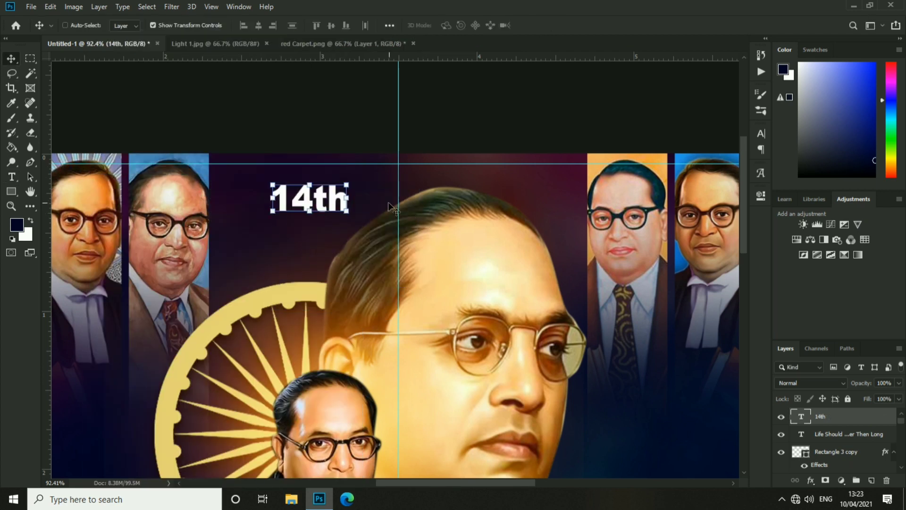
Duplicate the "14th" text just below itself and change the copy's wording to "APRIL"
{"action": "left_click_drag", "start_coordinate": [388, 202], "coordinate": [346, 225]}
{"action": "double_click", "coordinate": [281, 225]}
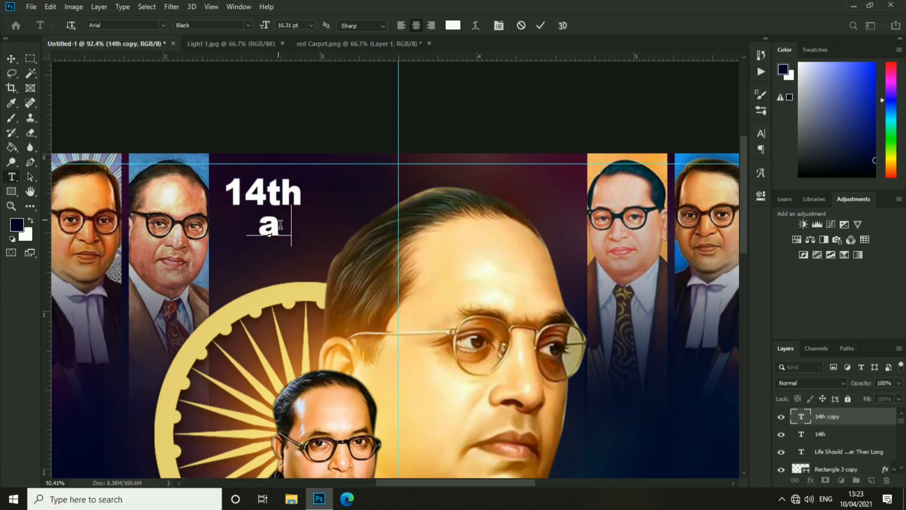
{"action": "type", "text": "APRIL"}
{"action": "key", "text": "ctrl+a"}
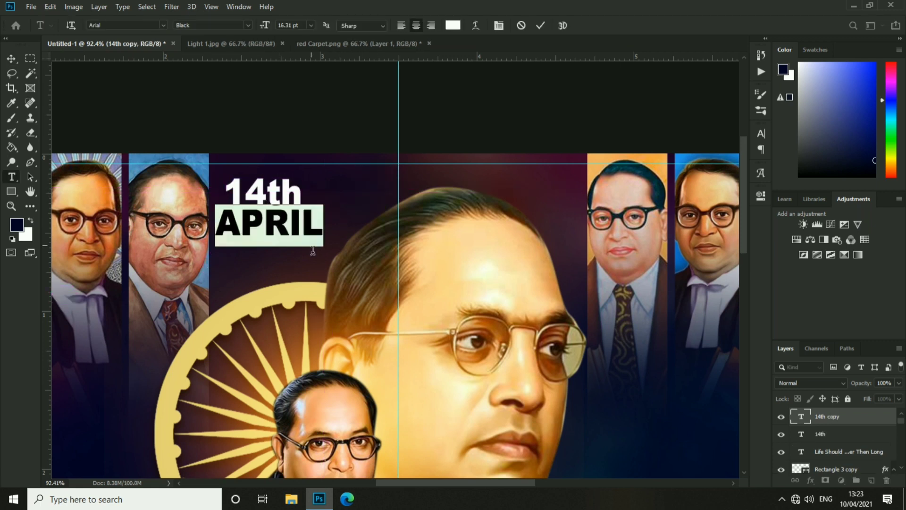
{"action": "left_click", "coordinate": [5, 60]}
Resize and align "14th" and "APRIL" as a tight two-line block between the left portraits and the large face
{"action": "scroll", "coordinate": [321, 256], "scroll_direction": "up", "scroll_amount": 2}
{"action": "left_click_drag", "start_coordinate": [297, 230], "coordinate": [275, 266]}
{"action": "key", "text": "Return"}
{"action": "left_click_drag", "start_coordinate": [287, 148], "coordinate": [259, 184]}
{"action": "scroll", "coordinate": [259, 182], "scroll_direction": "down", "scroll_amount": 3}
{"action": "right_click", "coordinate": [284, 181]}
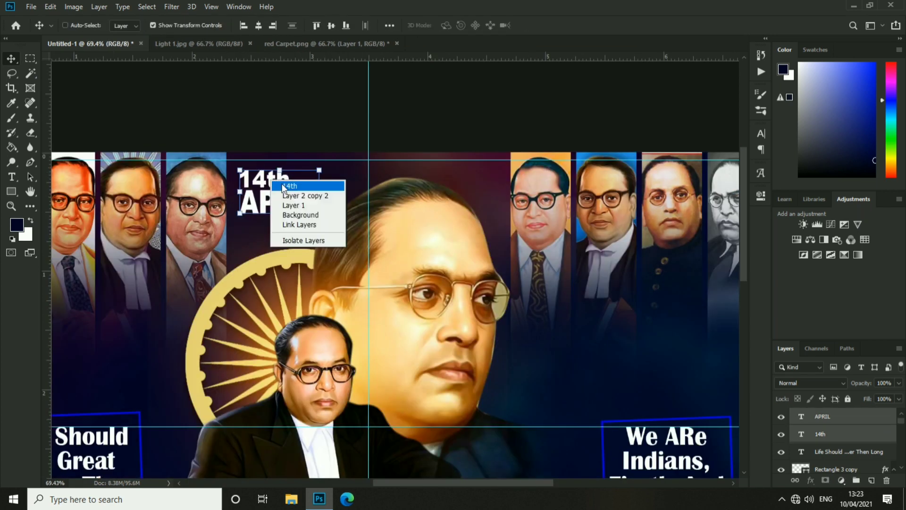
{"action": "left_click", "coordinate": [289, 186]}
{"action": "scroll", "coordinate": [260, 164], "scroll_direction": "up", "scroll_amount": 2}
{"action": "key", "text": "ctrl+t"}
{"action": "key", "text": "Return"}
Select "14th" and "APRIL" together and scale them up slightly
{"action": "left_click", "coordinate": [321, 212], "text": "shift"}
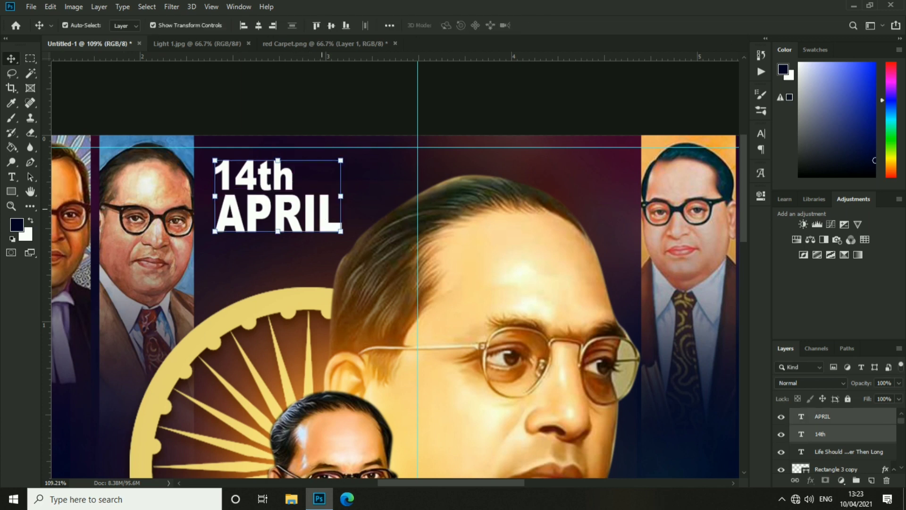
{"action": "scroll", "coordinate": [340, 199], "scroll_direction": "up", "scroll_amount": 2}
{"action": "key", "text": "ctrl+t"}
{"action": "left_click_drag", "start_coordinate": [364, 183], "coordinate": [355, 184]}
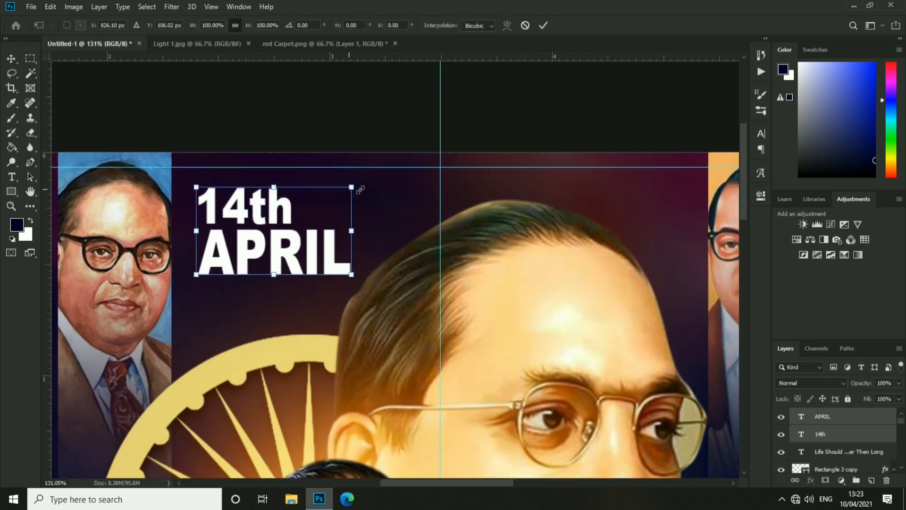
{"action": "key", "text": "Return"}
{"action": "right_click", "coordinate": [277, 197]}
{"action": "left_click", "coordinate": [290, 204]}
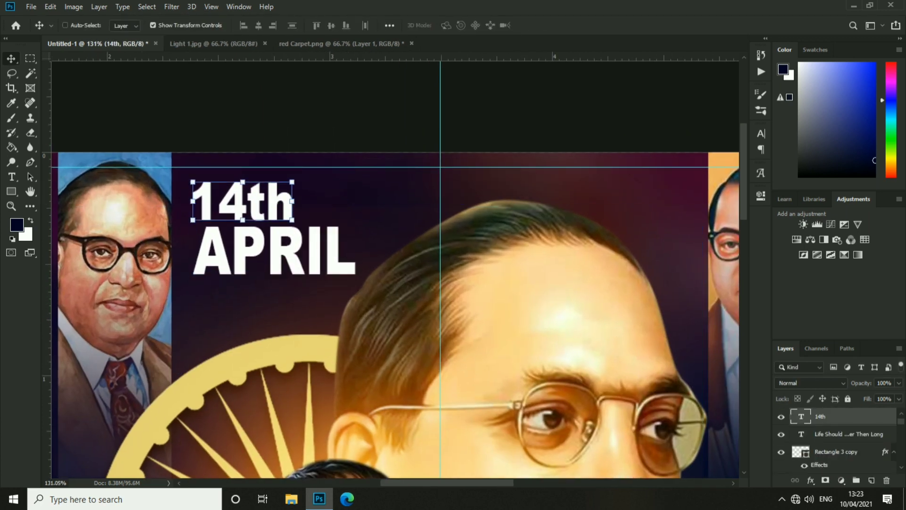
{"action": "left_click", "coordinate": [809, 383]}
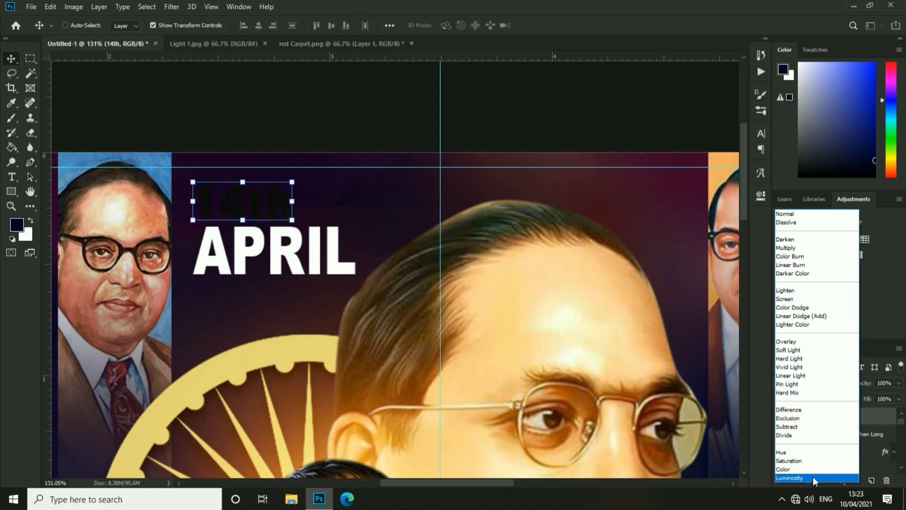
{"action": "left_click", "coordinate": [786, 213]}
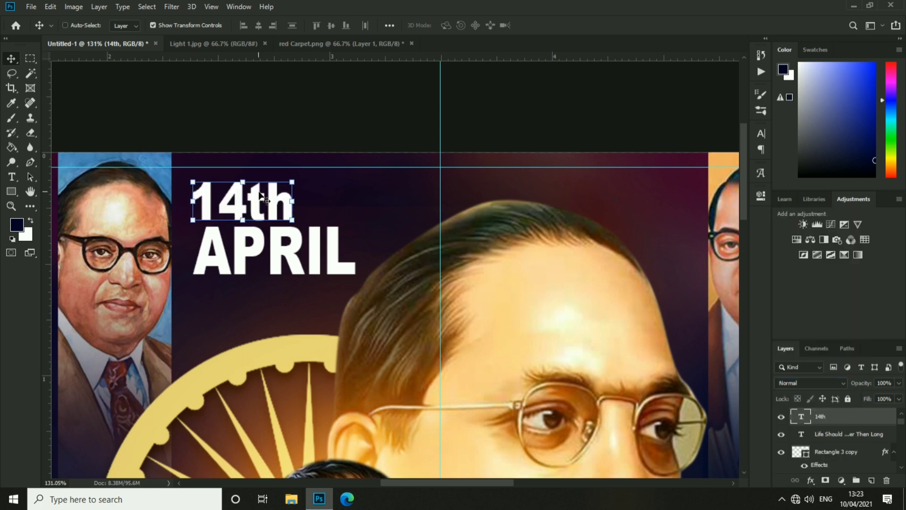
Recolor the "APRIL" text dark blue
{"action": "double_click", "coordinate": [341, 260]}
{"action": "left_click", "coordinate": [452, 25]}
{"action": "left_click", "coordinate": [458, 247]}
{"action": "mouse_move", "coordinate": [744, 320]}
{"action": "left_mouse_down"}
{"action": "mouse_move", "coordinate": [744, 307]}
{"action": "mouse_move", "coordinate": [744, 331]}
{"action": "left_mouse_up"}
{"action": "key", "text": "Return"}
{"action": "left_click", "coordinate": [10, 58]}
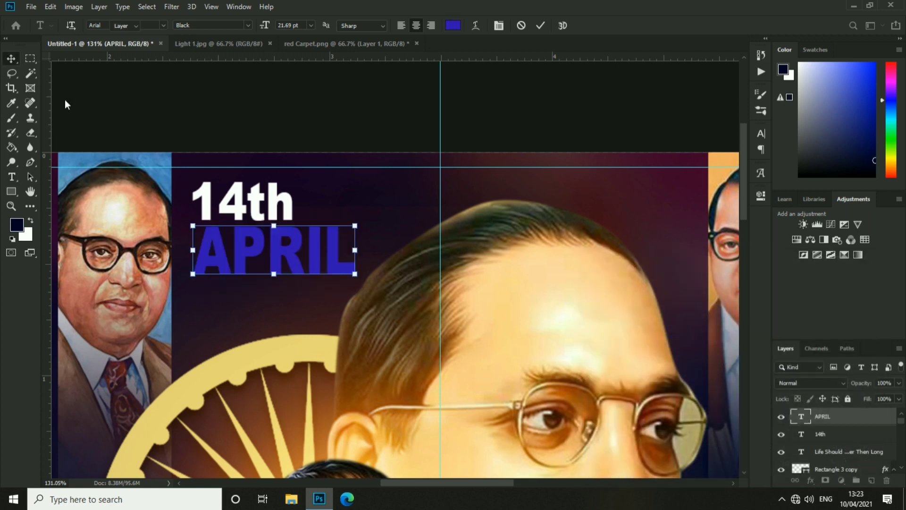
Set the text color of "14th" to bright blue #2a00ff
{"action": "double_click", "coordinate": [267, 192]}
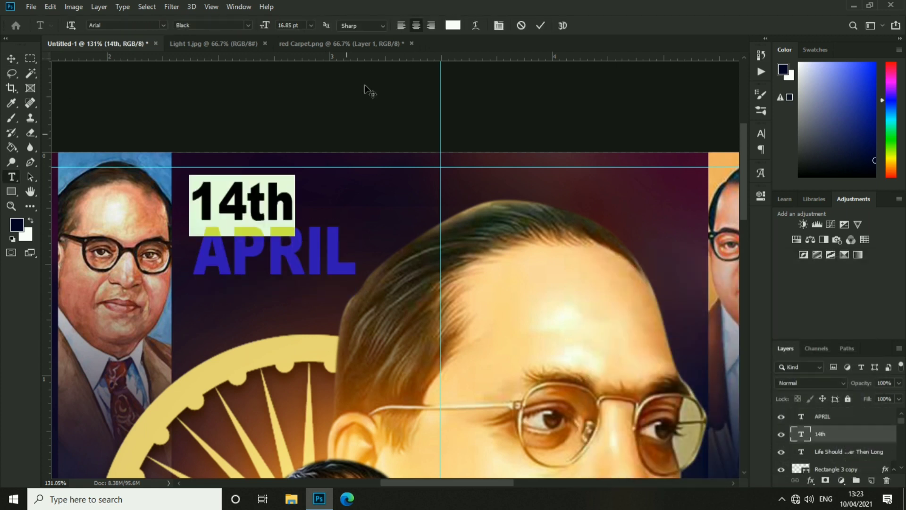
{"action": "left_click", "coordinate": [453, 25]}
{"action": "left_click", "coordinate": [856, 283]}
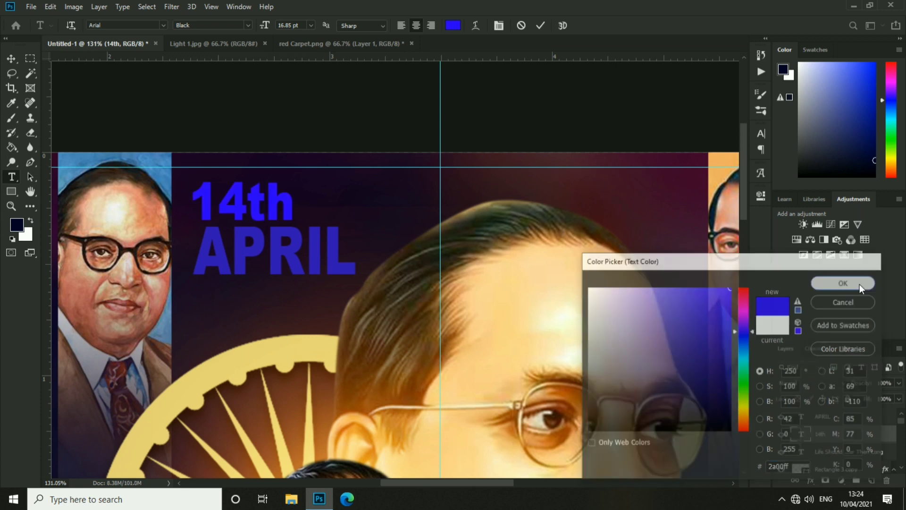
{"action": "left_click", "coordinate": [11, 58]}
Match the "APRIL" text color to "14th" by setting it to #2a00ff
{"action": "left_click", "coordinate": [274, 248]}
{"action": "double_click", "coordinate": [274, 248]}
{"action": "left_click", "coordinate": [453, 28]}
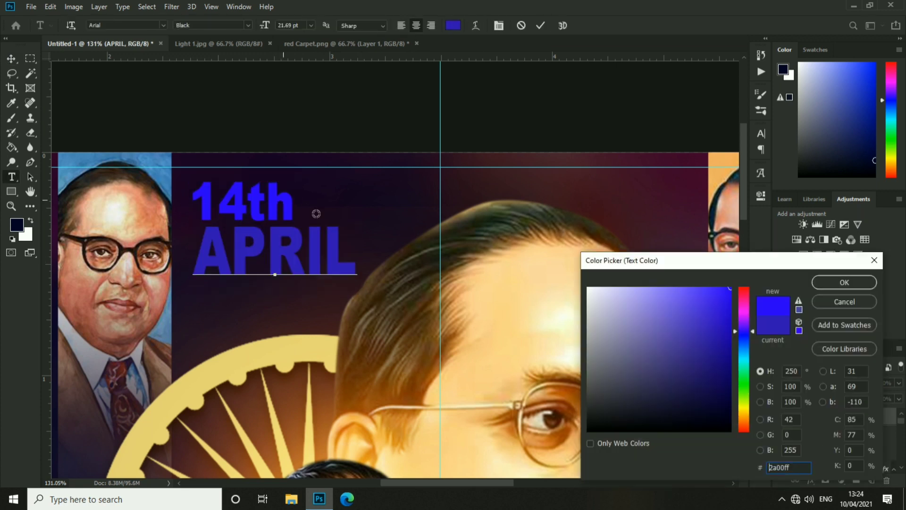
{"action": "left_click", "coordinate": [845, 282]}
{"action": "key", "text": "v"}
{"action": "key", "text": "ctrl+0"}
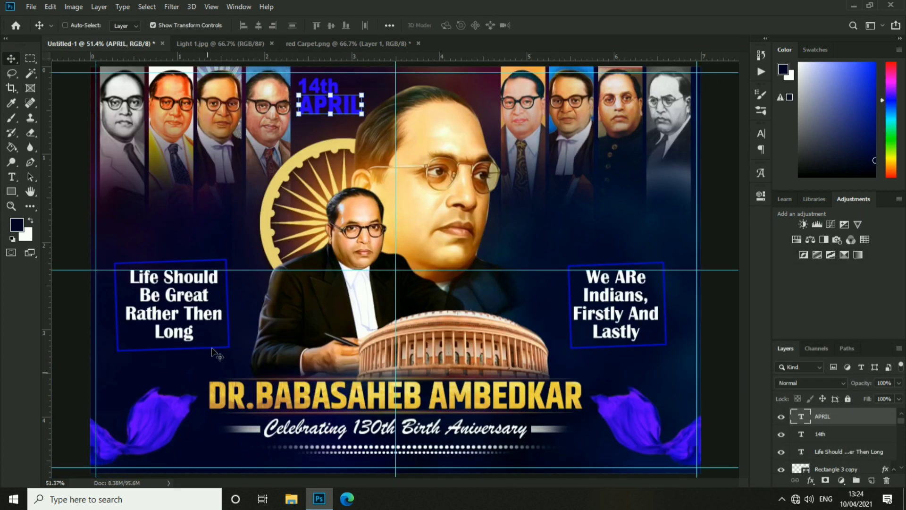
Duplicate the left quote's blue frame and shrink the copy to fit around the "14th APRIL" text
{"action": "left_click_drag", "start_coordinate": [171, 304], "coordinate": [305, 202]}
{"action": "scroll", "coordinate": [305, 275], "scroll_direction": "up", "scroll_amount": 3}
{"action": "scroll", "coordinate": [306, 275], "scroll_direction": "up", "scroll_amount": 1}
{"action": "key", "text": "ctrl+t"}
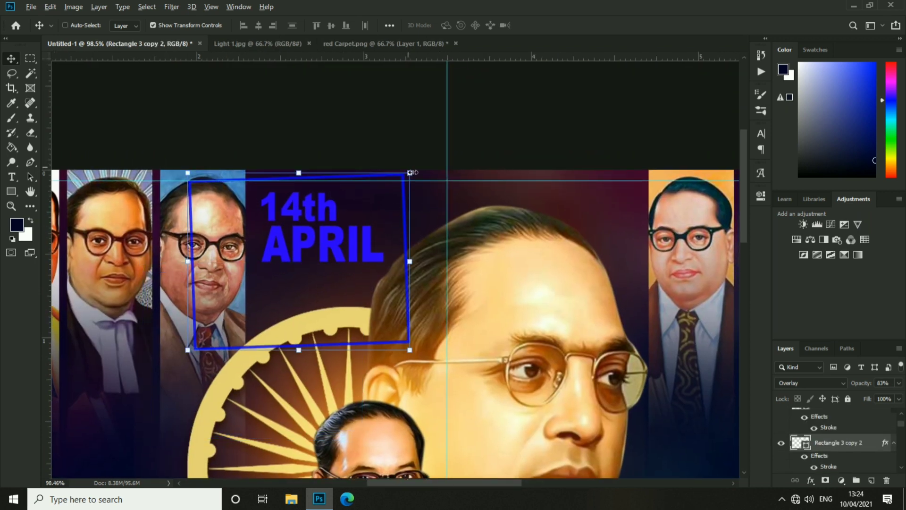
{"action": "left_click_drag", "start_coordinate": [409, 178], "coordinate": [336, 213]}
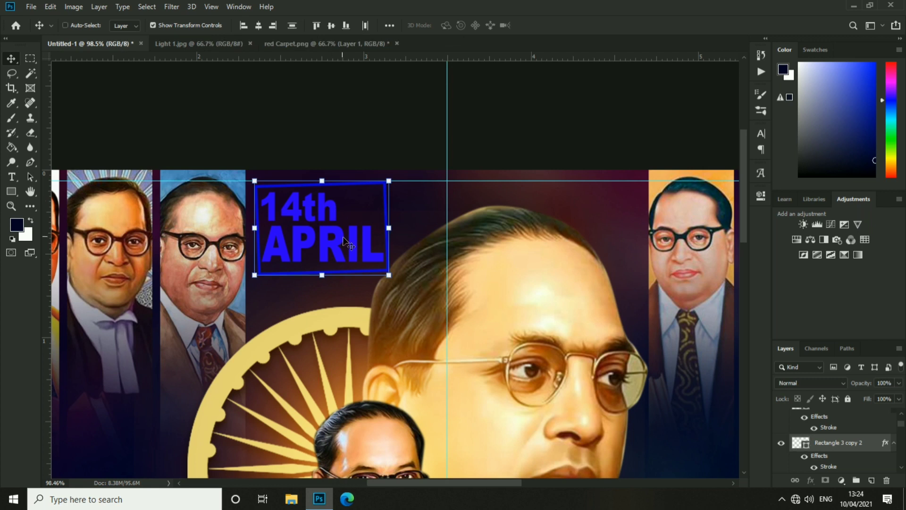
Scale down the "14th APRIL" text together with its blue frame and keep it above the golden wheel
{"action": "key", "text": "ctrl+t"}
{"action": "left_click_drag", "start_coordinate": [347, 243], "coordinate": [364, 192]}
{"action": "key", "text": "Return"}
{"action": "key", "text": "ctrl+0"}
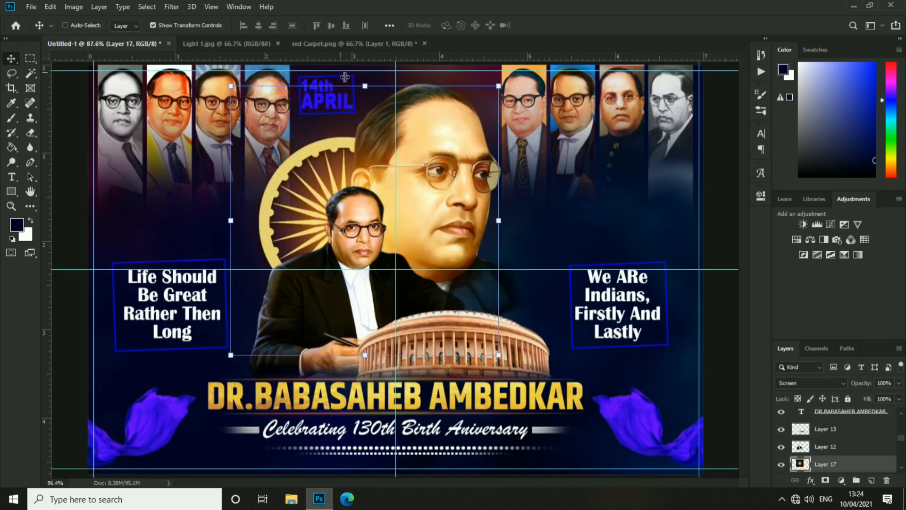
Open the layer style of the blue frame around "14th APRIL" and accept its stroke settings
{"action": "left_click", "coordinate": [345, 77], "text": "ctrl"}
{"action": "scroll", "coordinate": [345, 77], "scroll_direction": "up", "scroll_amount": 3}
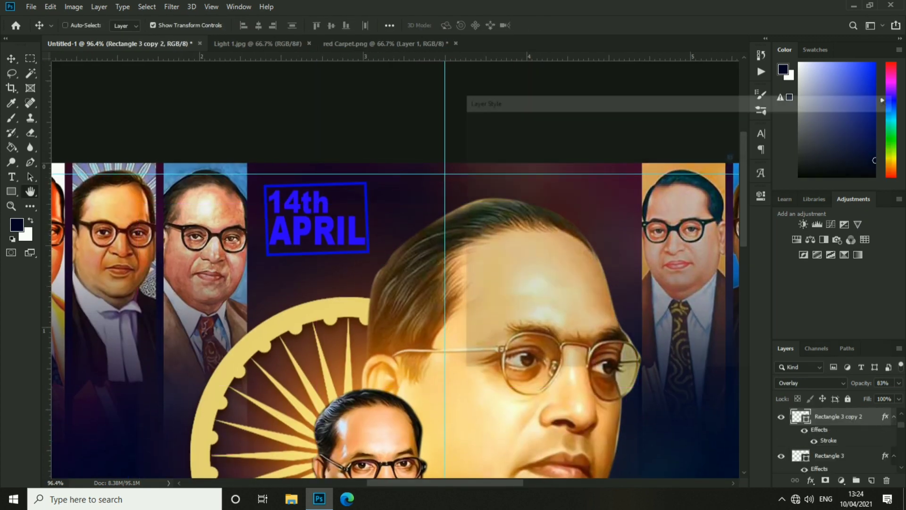
{"action": "key", "text": "Return"}
{"action": "scroll", "coordinate": [449, 247], "scroll_direction": "down", "scroll_amount": 3}
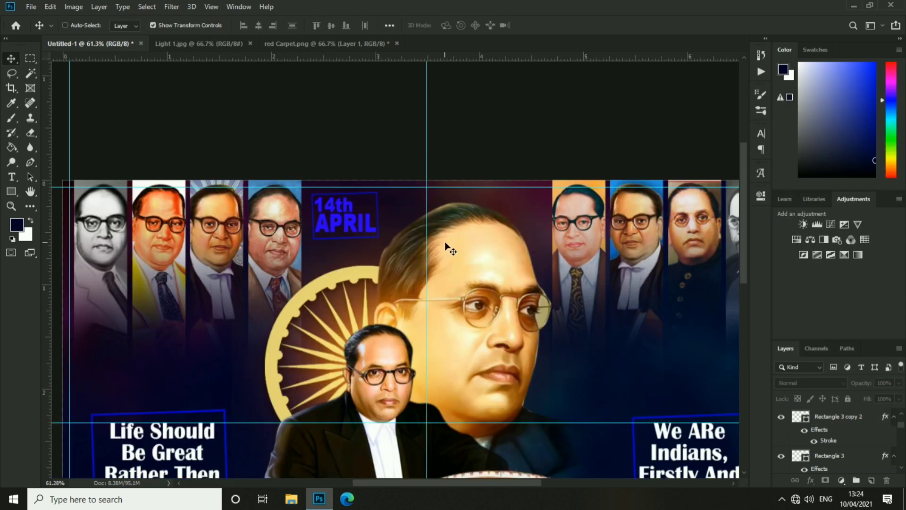
Recolor the "14th" text to the slightly darker blue of its surrounding frame
{"action": "scroll", "coordinate": [273, 92], "scroll_direction": "up", "scroll_amount": 2}
{"action": "scroll", "coordinate": [274, 92], "scroll_direction": "up", "scroll_amount": 3}
{"action": "double_click", "coordinate": [302, 94]}
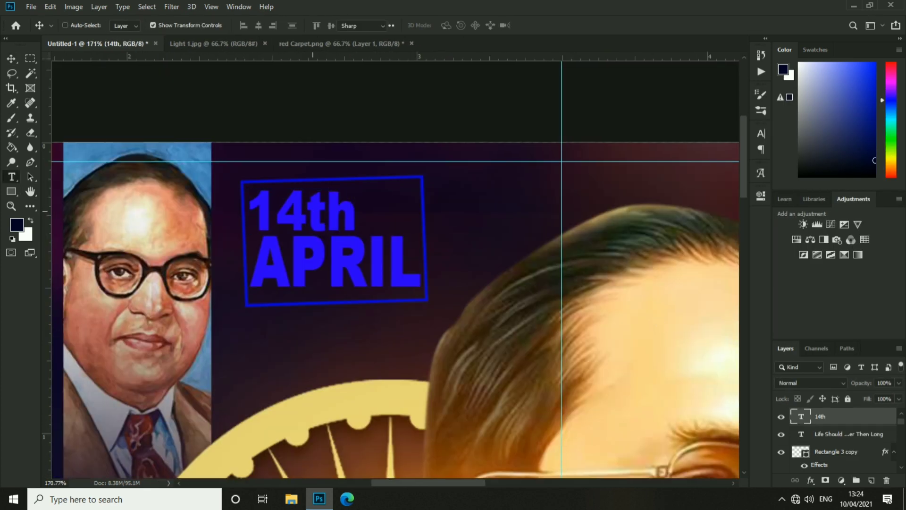
{"action": "double_click", "coordinate": [301, 94]}
{"action": "left_click", "coordinate": [453, 25]}
{"action": "left_click", "coordinate": [824, 300]}
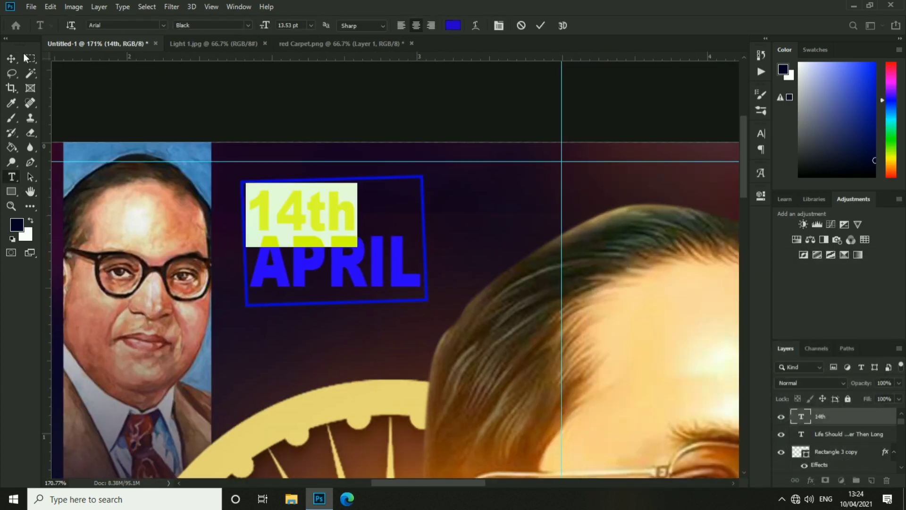
Give the "APRIL" text the same darker blue as "14th" and hide the guides over the whole banner
{"action": "left_click", "coordinate": [387, 266]}
{"action": "double_click", "coordinate": [387, 265]}
{"action": "left_click", "coordinate": [453, 25]}
{"action": "key", "text": "Return"}
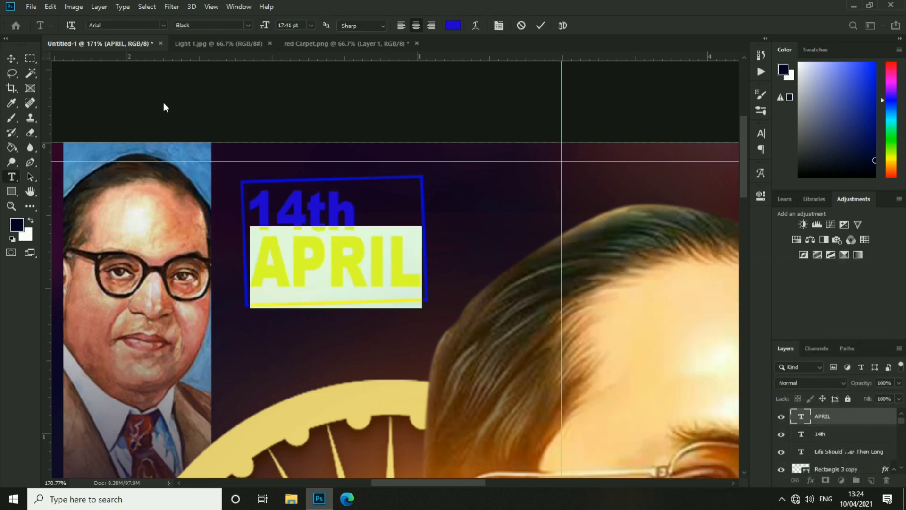
{"action": "key", "text": "ctrl+Return"}
{"action": "key", "text": "v"}
{"action": "key", "text": "ctrl+0"}
{"action": "key", "text": "ctrl+;"}
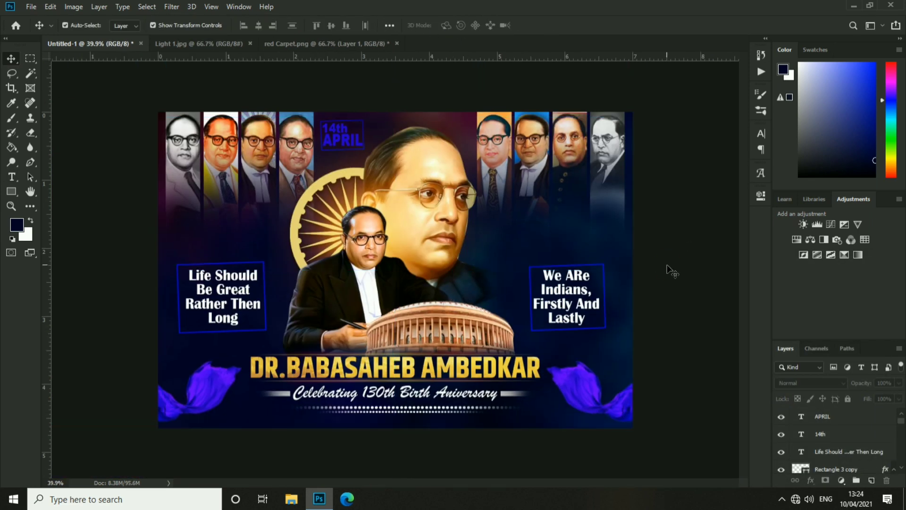
Close the Light 1.jpg and red Carpet.png documents, leaving only the banner open
{"action": "scroll", "coordinate": [565, 279], "scroll_direction": "up", "scroll_amount": 1}
{"action": "left_click", "coordinate": [477, 123]}
{"action": "left_click", "coordinate": [455, 96]}
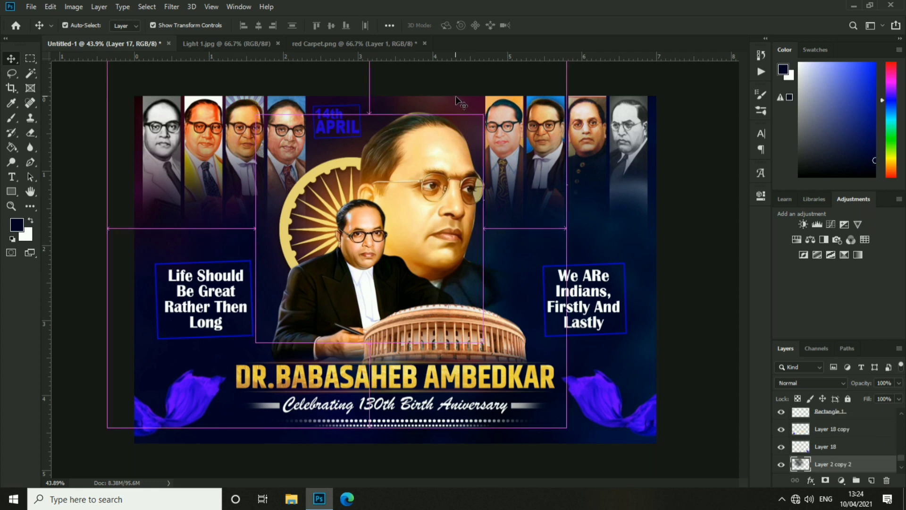
{"action": "scroll", "coordinate": [427, 141], "scroll_direction": "up", "scroll_amount": 4}
{"action": "left_click", "coordinate": [288, 44]}
{"action": "left_click", "coordinate": [295, 44]}
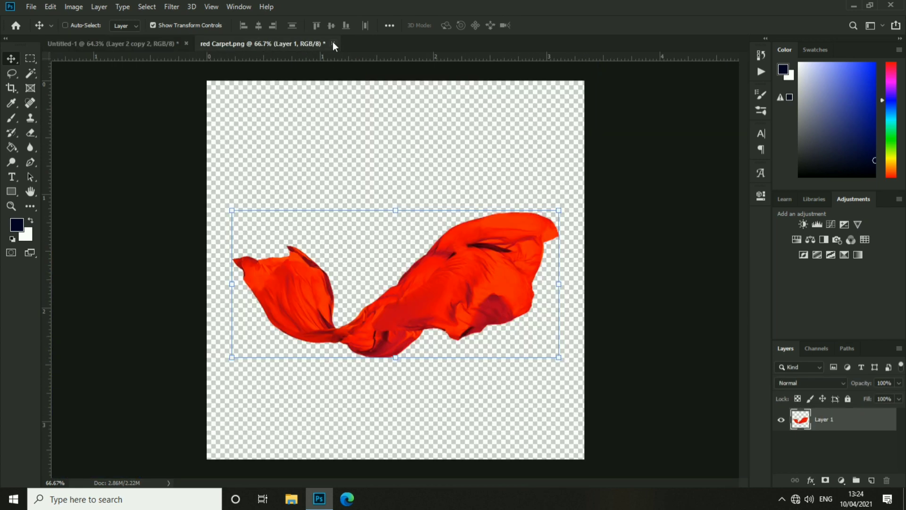
{"action": "left_click", "coordinate": [332, 43]}
{"action": "left_click", "coordinate": [453, 191]}
{"action": "scroll", "coordinate": [472, 260], "scroll_direction": "down", "scroll_amount": 7}
{"action": "key", "text": "ctrl+;"}
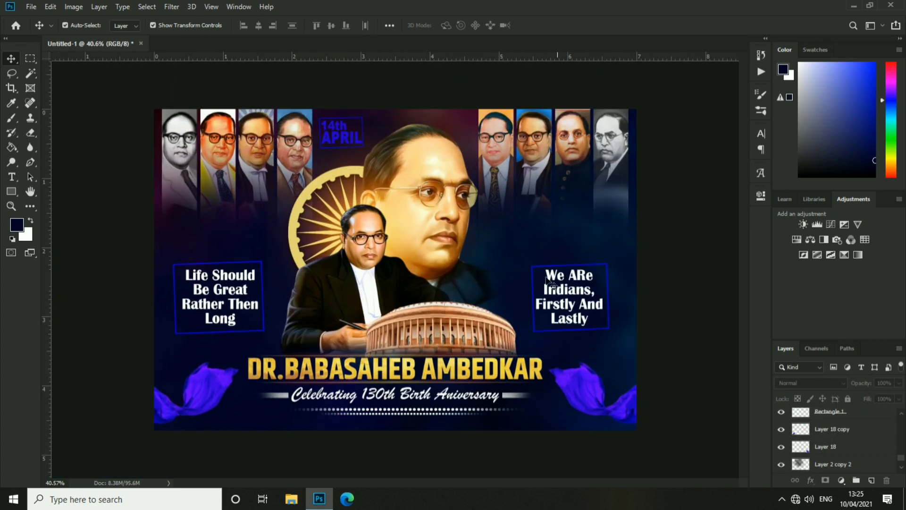
Add the text "DR.BABSAHEB AMBEDKAR" in Khand Bold 24 pt above the left quote, directly over Layer 2 copy 2
{"action": "left_click", "coordinate": [198, 251]}
{"action": "scroll", "coordinate": [484, 285], "scroll_direction": "up", "scroll_amount": 4}
{"action": "left_click", "coordinate": [342, 112]}
{"action": "left_click", "coordinate": [450, 172]}
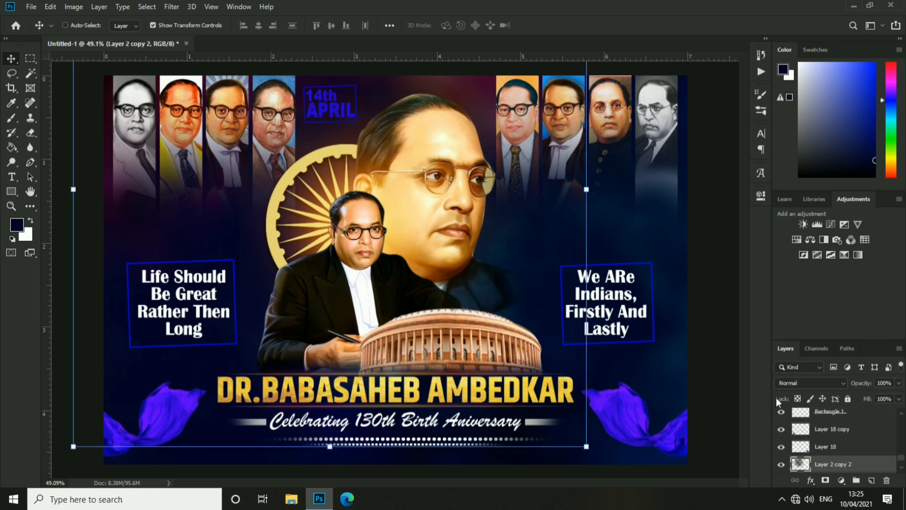
{"action": "left_click", "coordinate": [11, 177]}
{"action": "left_click", "coordinate": [123, 25]}
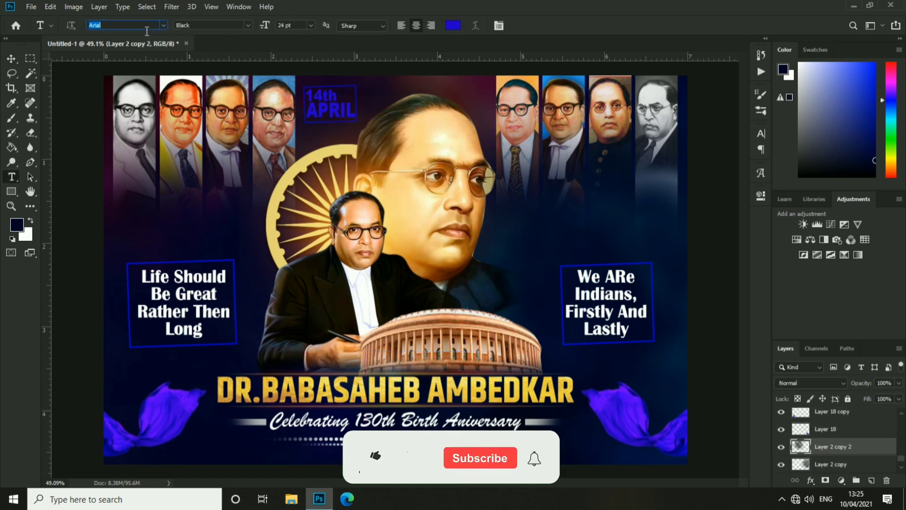
{"action": "type", "text": "KHAND"}
{"action": "left_click", "coordinate": [158, 104]}
{"action": "left_click", "coordinate": [156, 238]}
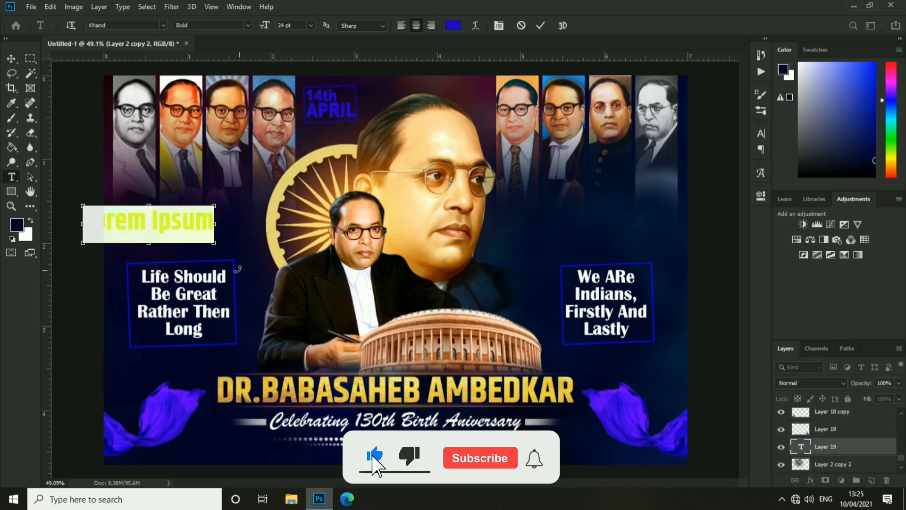
{"action": "type", "text": "DR."}
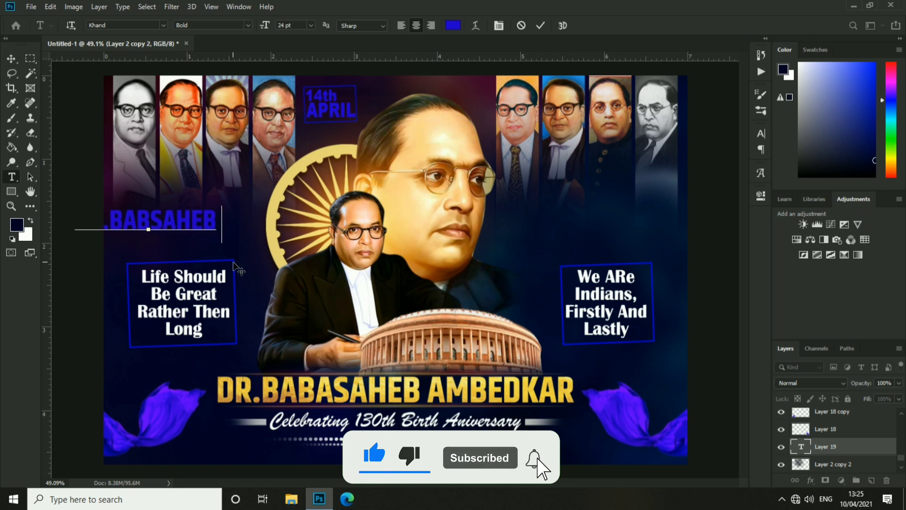
{"action": "type", "text": "BABSAHEB AMBEDKAR"}
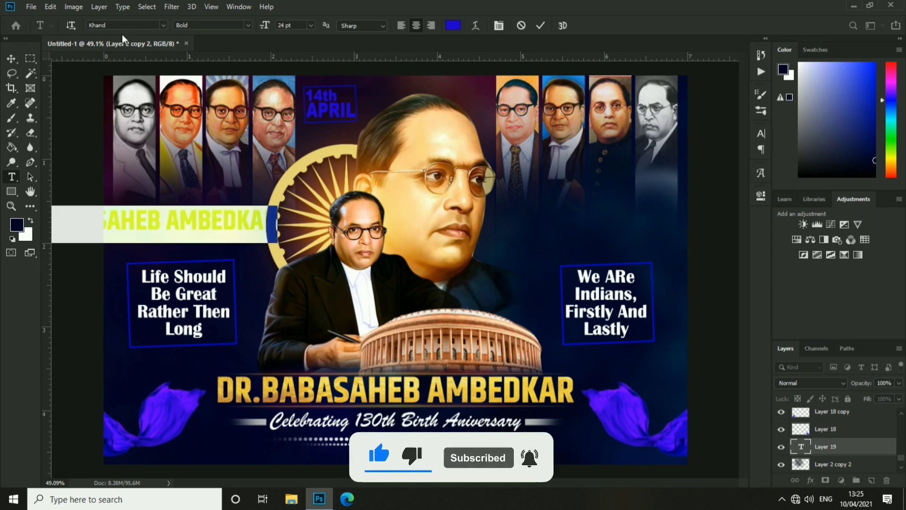
Move the new "DR.BABSAHEB AMBEDKAR" text fully onto the banner and set its blend mode to Overlay
{"action": "left_click", "coordinate": [11, 59]}
{"action": "left_click_drag", "start_coordinate": [44, 250], "coordinate": [146, 250]}
{"action": "scroll", "coordinate": [145, 251], "scroll_direction": "up", "scroll_amount": 2}
{"action": "left_click", "coordinate": [818, 386]}
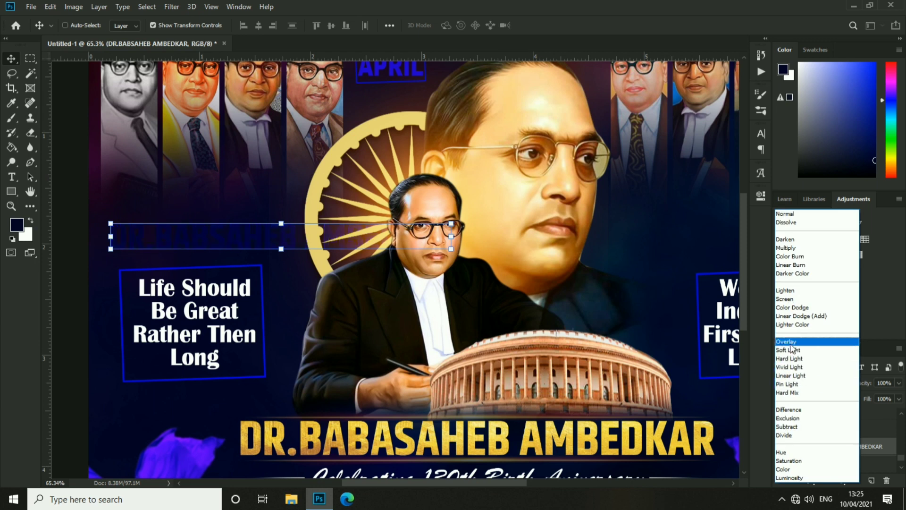
Set the overlay text's color to bright blue #2900ff
{"action": "left_click", "coordinate": [255, 243]}
{"action": "double_click", "coordinate": [255, 242]}
{"action": "left_click", "coordinate": [453, 25]}
{"action": "left_click", "coordinate": [563, 311]}
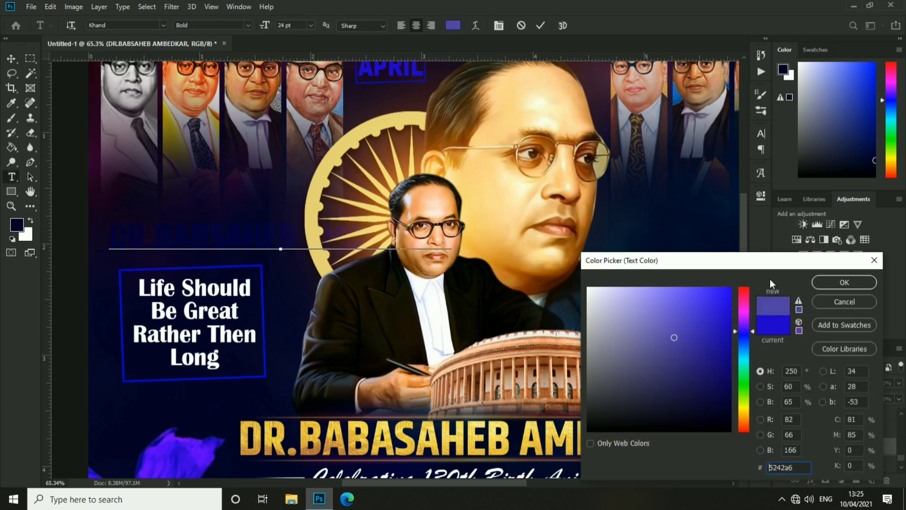
{"action": "left_click", "coordinate": [845, 282]}
{"action": "left_click", "coordinate": [12, 58]}
{"action": "left_click", "coordinate": [249, 242]}
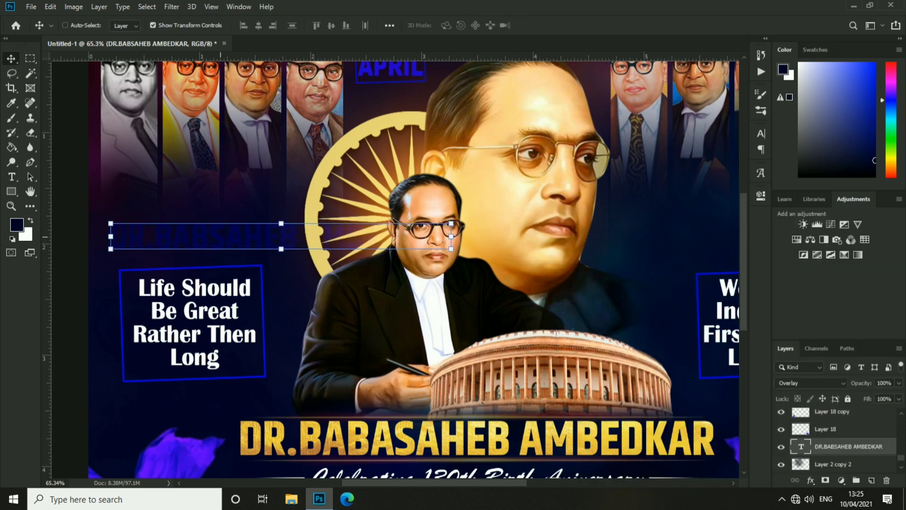
Change the color of the "DR.BABSAHEB AMBEDKAR" overlay text to white
{"action": "scroll", "coordinate": [206, 234], "scroll_direction": "down", "scroll_amount": 1}
{"action": "key", "text": "t"}
{"action": "double_click", "coordinate": [205, 234]}
{"action": "left_click", "coordinate": [454, 25]}
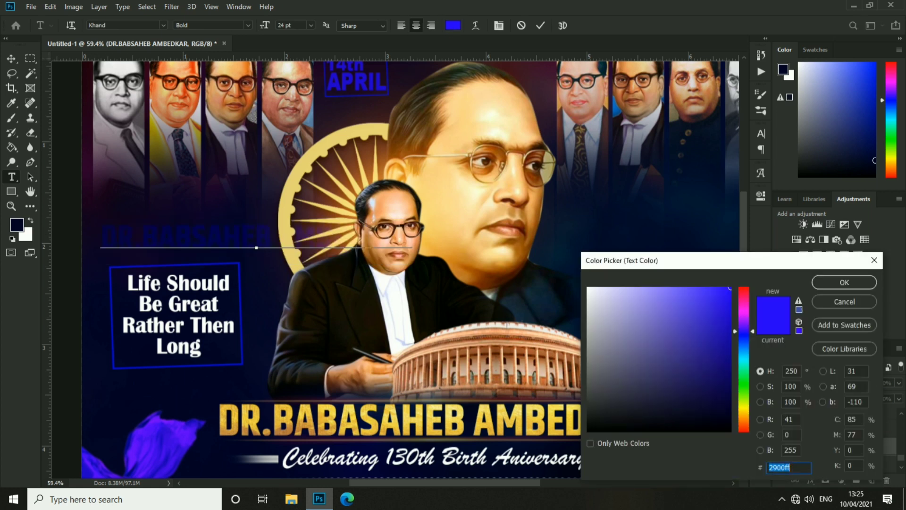
{"action": "left_click", "coordinate": [845, 281]}
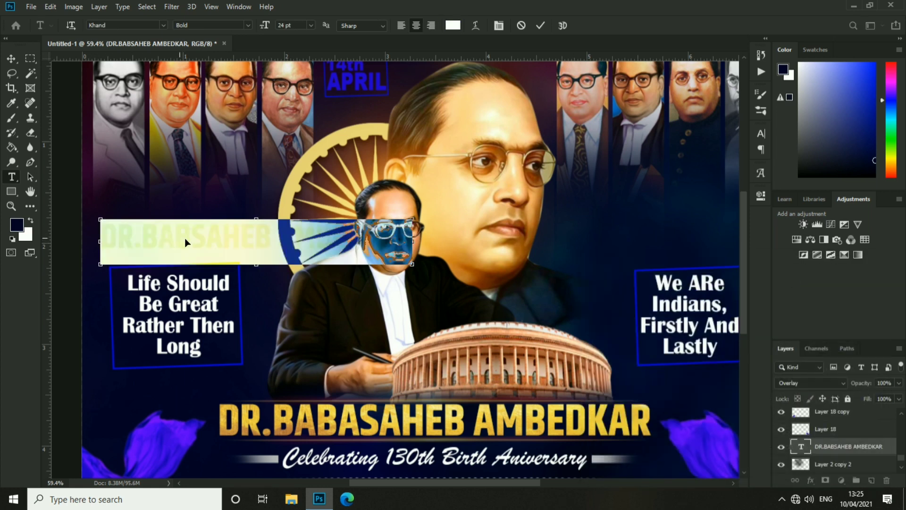
Extend the overlay line to repeat "DR.BABSAHEB AMBEDKAR" three times and start it at the banner's left edge
{"action": "left_click", "coordinate": [419, 244]}
{"action": "type", "text": "DR.BABASAHEB AMBEDKAR"}
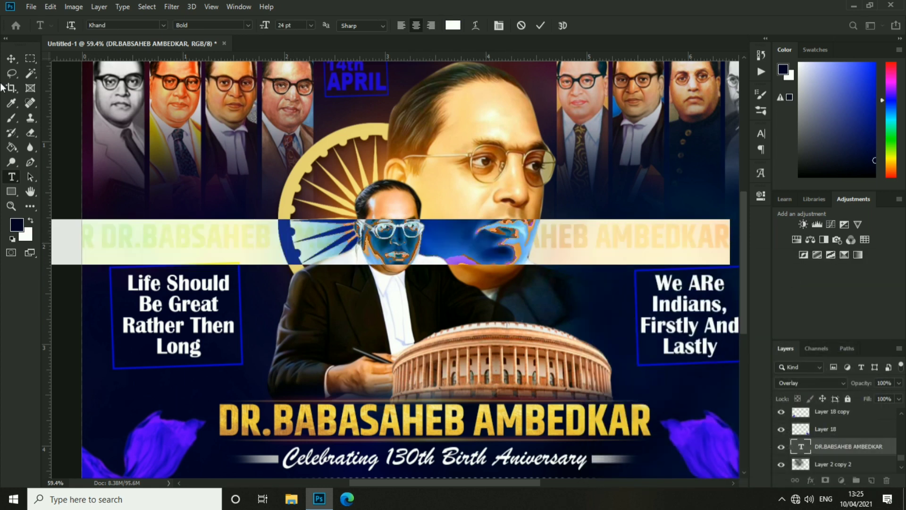
{"action": "left_click", "coordinate": [12, 58]}
{"action": "scroll", "coordinate": [307, 258], "scroll_direction": "down", "scroll_amount": 4}
{"action": "mouse_move", "coordinate": [429, 188]}
{"action": "left_mouse_down"}
{"action": "mouse_move", "coordinate": [397, 183]}
{"action": "mouse_move", "coordinate": [372, 195]}
{"action": "mouse_move", "coordinate": [416, 189]}
{"action": "left_mouse_up"}
{"action": "key", "text": "ctrl+t"}
{"action": "key", "text": "Return"}
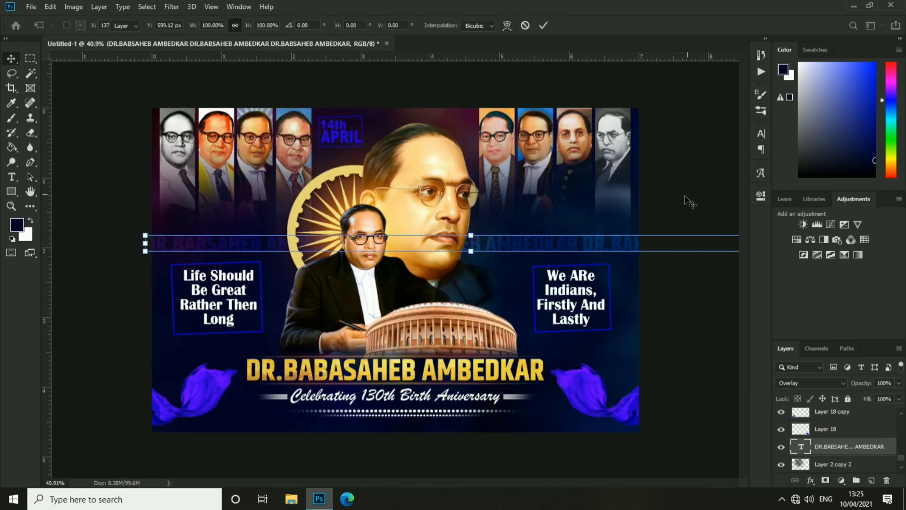
{"action": "scroll", "coordinate": [335, 262], "scroll_direction": "up", "scroll_amount": 3}
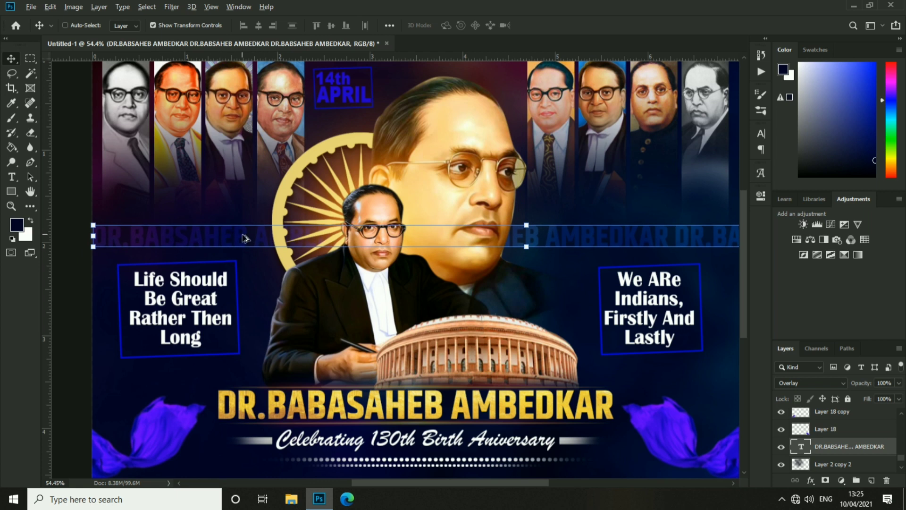
Duplicate the overlay text line downward into five closely stacked rows, each shifted sideways behind the quotes
{"action": "left_click_drag", "start_coordinate": [245, 238], "coordinate": [132, 326]}
{"action": "left_click", "coordinate": [258, 309], "text": "ctrl"}
{"action": "left_click", "coordinate": [114, 309], "text": "ctrl"}
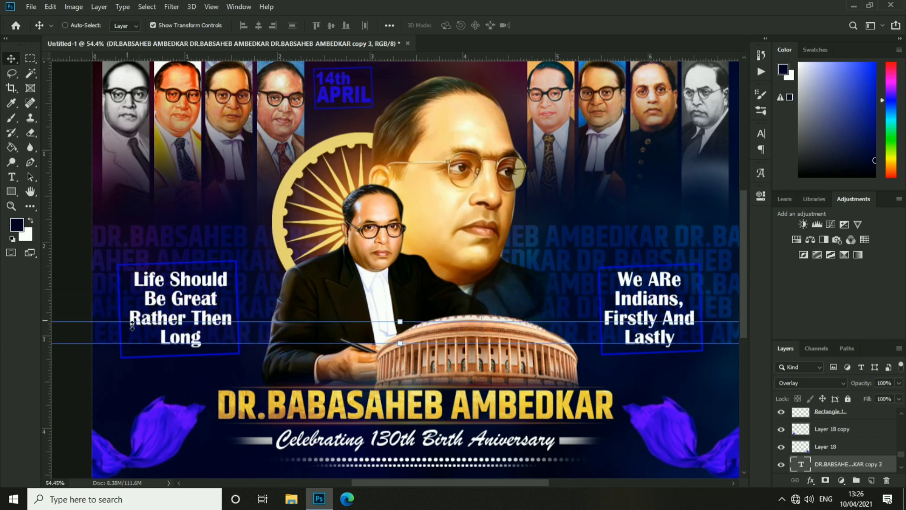
Select all five overlay text rows and lower their opacity to 60%
{"action": "left_click", "coordinate": [257, 311], "text": "shift"}
{"action": "scroll", "coordinate": [110, 250], "scroll_direction": "up", "scroll_amount": 3}
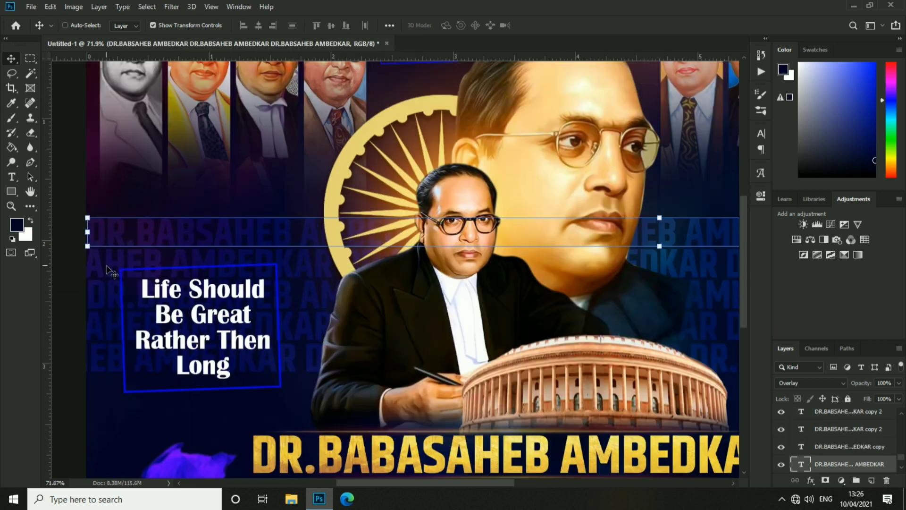
{"action": "left_click", "coordinate": [830, 412], "text": "ctrl"}
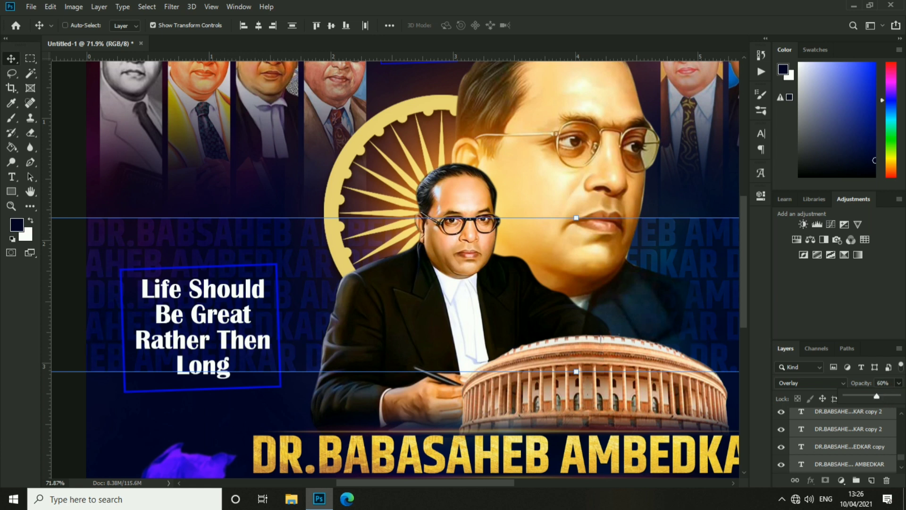
Duplicate the block of faded text rows and place the copy directly below to cover the banner's lower half
{"action": "scroll", "coordinate": [163, 253], "scroll_direction": "down", "scroll_amount": 5}
{"action": "left_click_drag", "start_coordinate": [283, 254], "coordinate": [286, 322]}
{"action": "scroll", "coordinate": [159, 373], "scroll_direction": "up", "scroll_amount": 5}
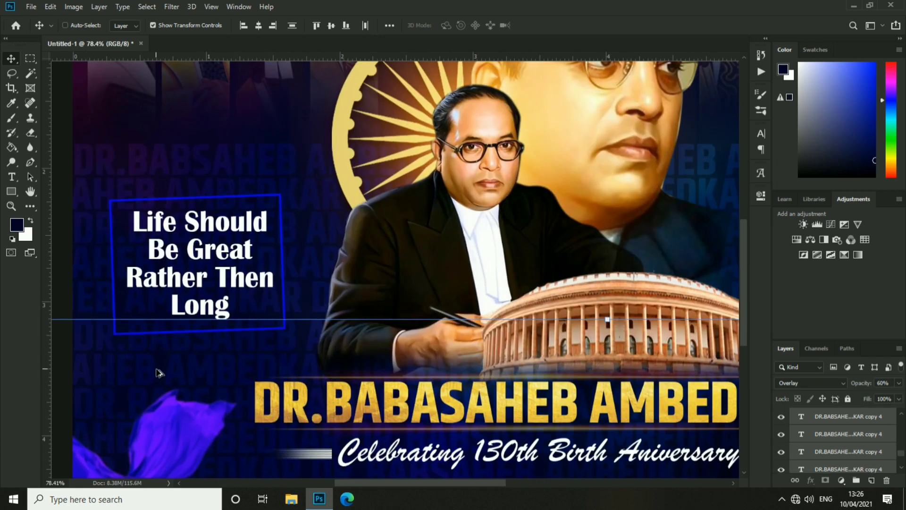
Duplicate one faded text row to fill the remaining gap along the banner's bottom edge
{"action": "scroll", "coordinate": [159, 373], "scroll_direction": "up", "scroll_amount": 2}
{"action": "left_click_drag", "start_coordinate": [159, 373], "coordinate": [314, 287]}
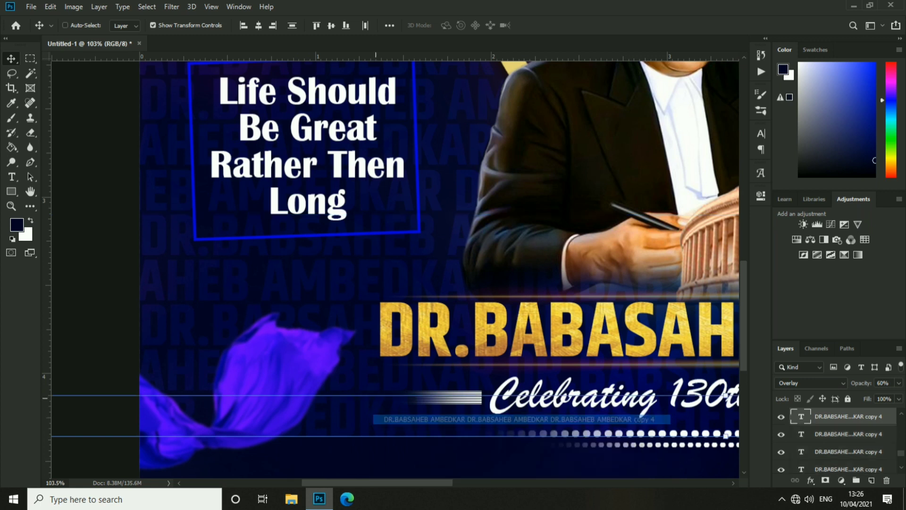
{"action": "left_click_drag", "start_coordinate": [218, 318], "coordinate": [241, 462]}
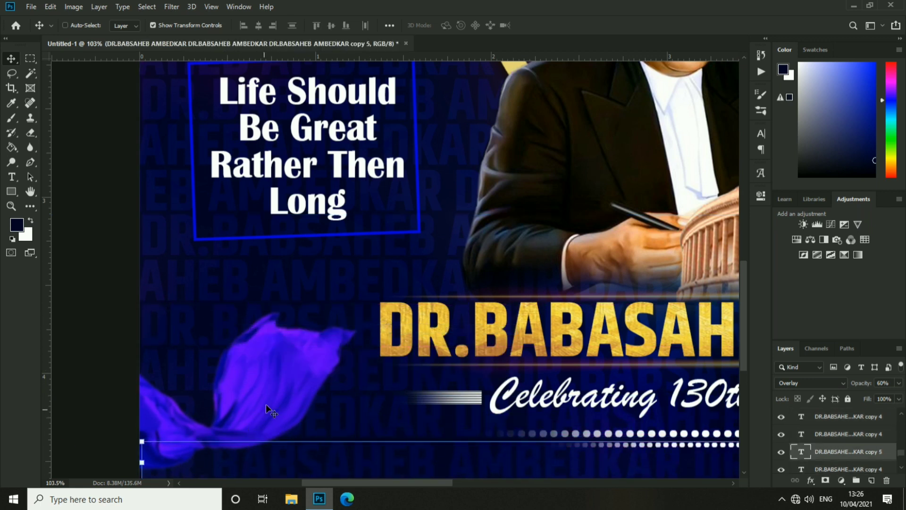
{"action": "scroll", "coordinate": [265, 404], "scroll_direction": "down", "scroll_amount": 5}
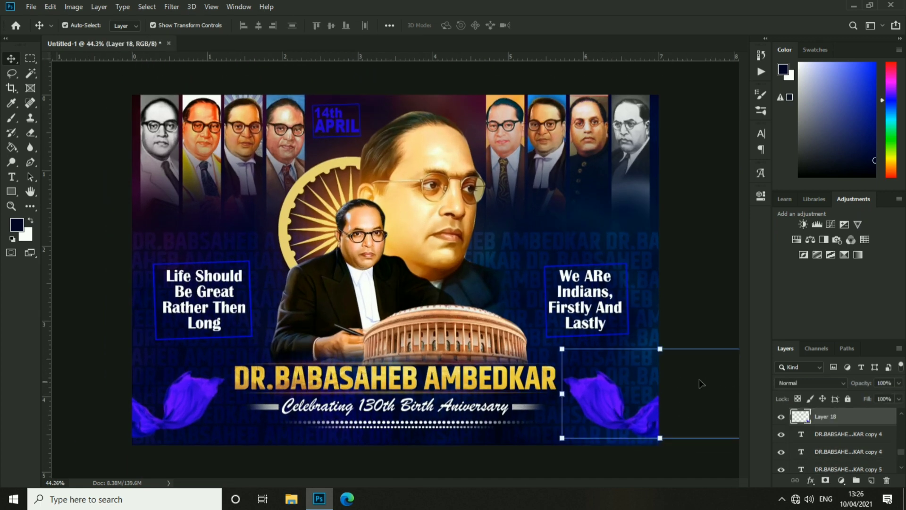
Duplicate the Layer 2 copy shading and move the duplicate lower on the banner's right side
{"action": "scroll", "coordinate": [633, 287], "scroll_direction": "down", "scroll_amount": 1}
{"action": "scroll", "coordinate": [892, 473], "scroll_direction": "down", "scroll_amount": 1}
{"action": "left_click", "coordinate": [845, 428]}
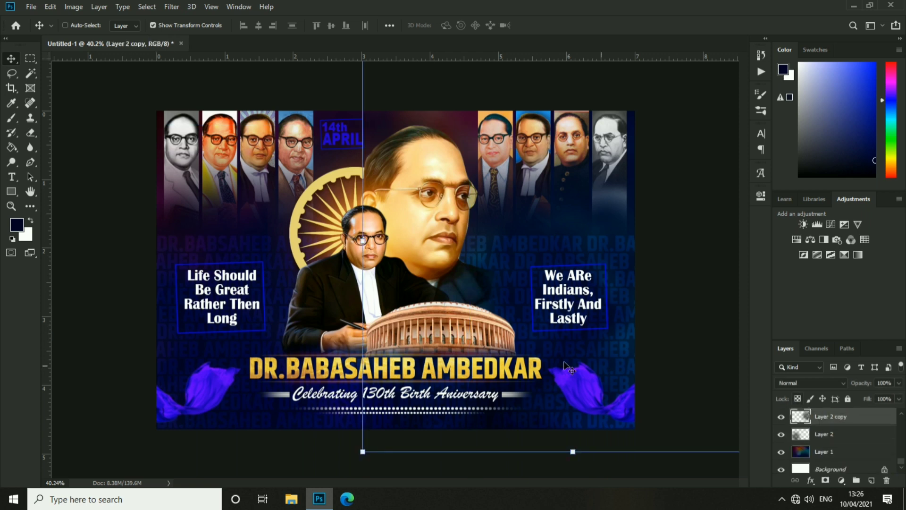
{"action": "left_click_drag", "start_coordinate": [662, 237], "coordinate": [672, 319]}
{"action": "scroll", "coordinate": [455, 263], "scroll_direction": "up", "scroll_amount": 4}
{"action": "left_click", "coordinate": [207, 241], "text": "ctrl"}
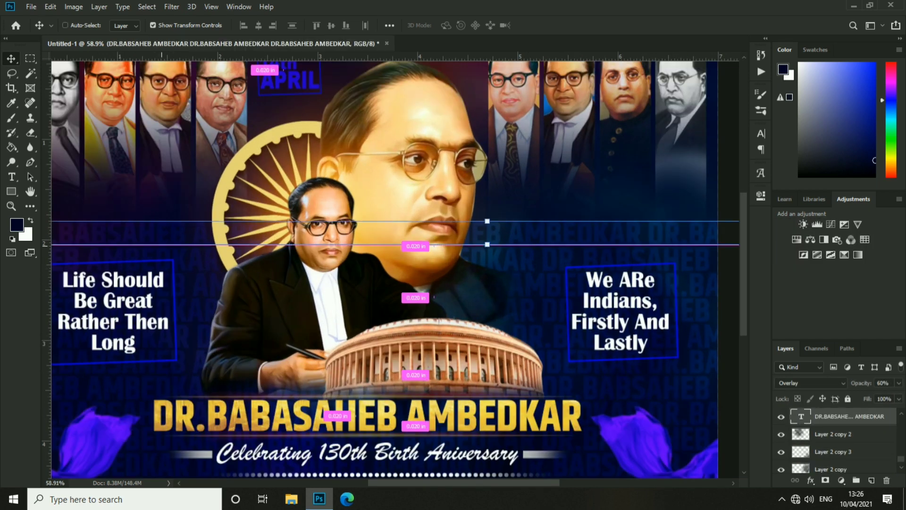
{"action": "scroll", "coordinate": [169, 270], "scroll_direction": "up", "scroll_amount": 8}
{"action": "left_click", "coordinate": [205, 301], "text": "ctrl+shift"}
{"action": "scroll", "coordinate": [212, 281], "scroll_direction": "down", "scroll_amount": 7}
{"action": "left_click_drag", "start_coordinate": [162, 263], "coordinate": [494, 224]}
{"action": "scroll", "coordinate": [376, 192], "scroll_direction": "up", "scroll_amount": 7}
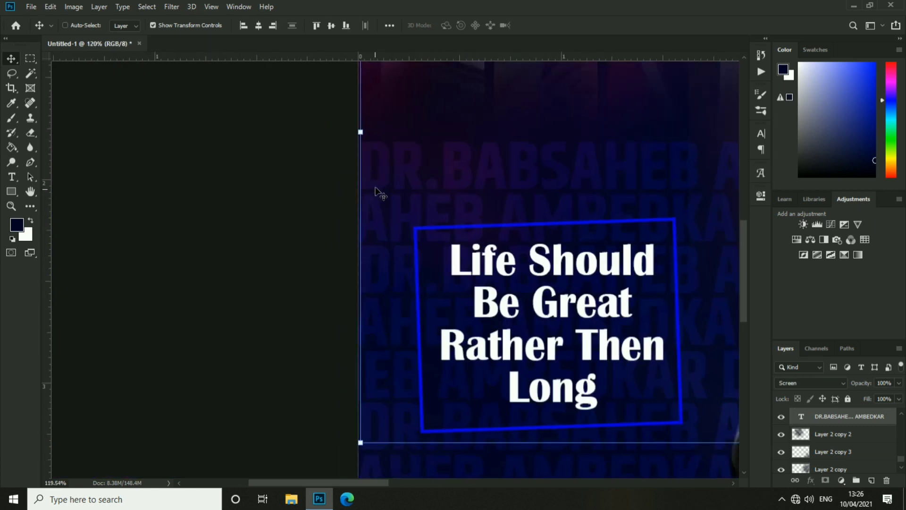
Select all the faded name rows across the banner's lower half and lower their opacity
{"action": "left_click", "coordinate": [376, 185], "text": "ctrl"}
{"action": "left_click", "coordinate": [378, 219], "text": "ctrl+shift"}
{"action": "left_click", "coordinate": [383, 270], "text": "ctrl+shift"}
{"action": "left_click", "coordinate": [381, 320], "text": "ctrl+shift"}
{"action": "left_click", "coordinate": [379, 428], "text": "ctrl+shift"}
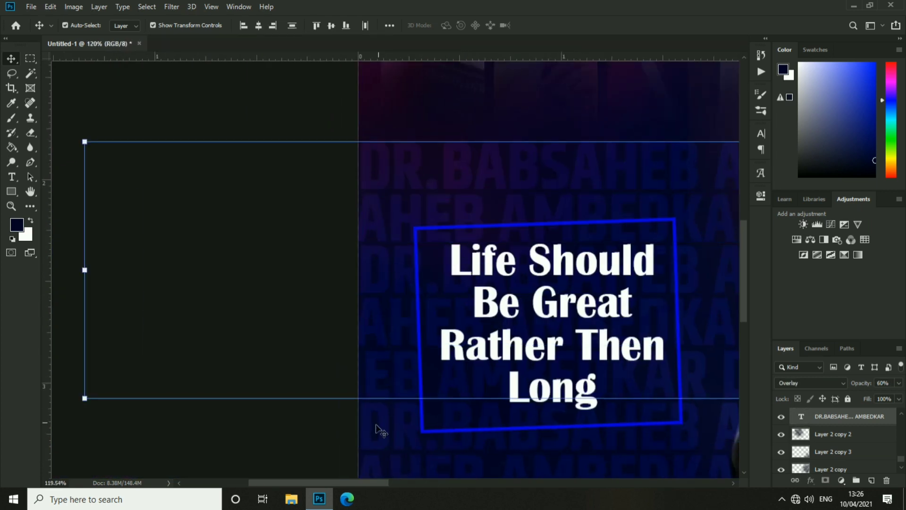
{"action": "left_click_drag", "start_coordinate": [378, 429], "coordinate": [302, 319]}
{"action": "left_click_drag", "start_coordinate": [517, 449], "coordinate": [448, 267]}
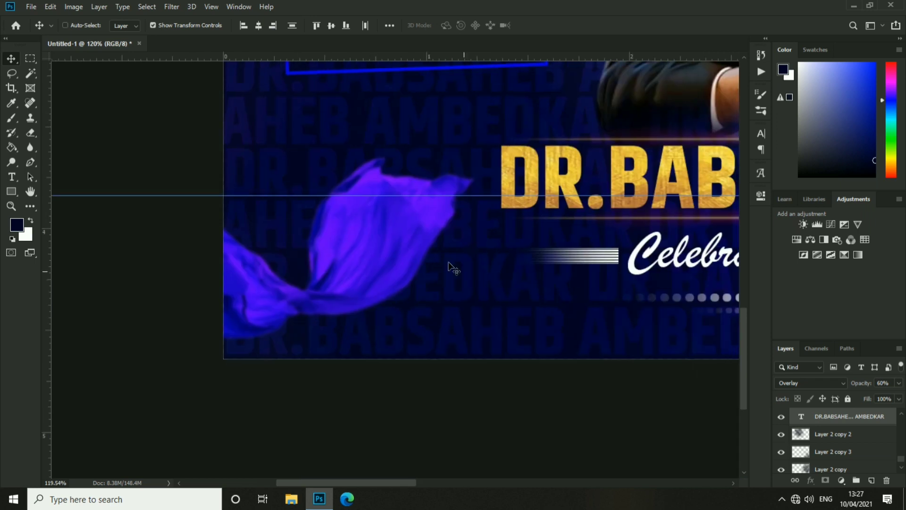
{"action": "key", "text": "ctrl+0"}
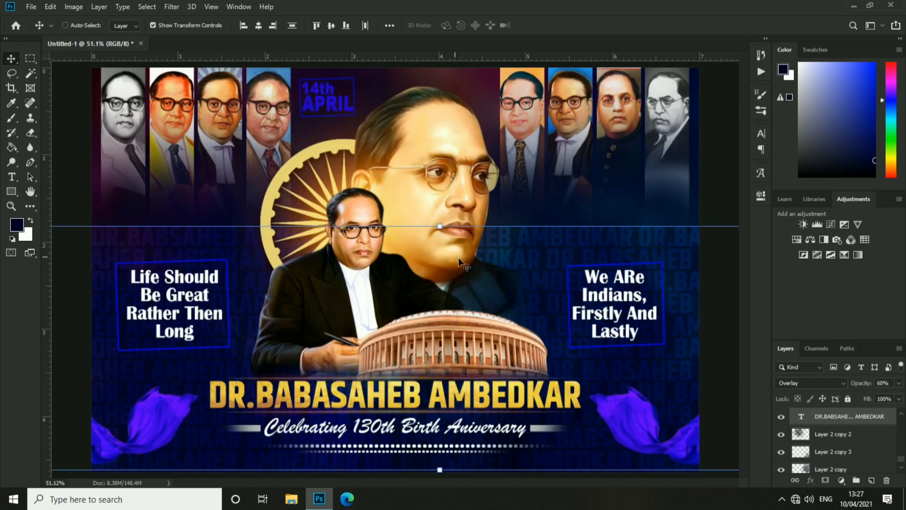
{"action": "key", "text": "ctrl+minus"}
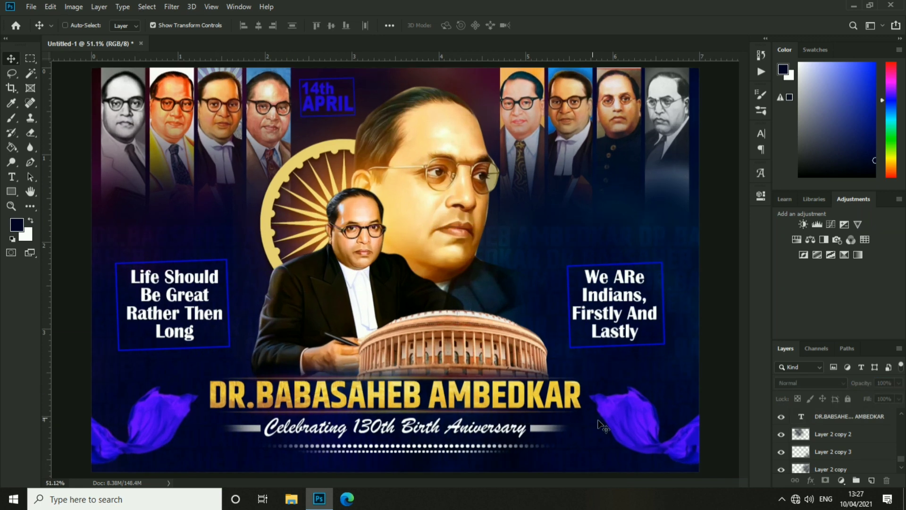
{"action": "left_click", "coordinate": [600, 396], "text": "ctrl"}
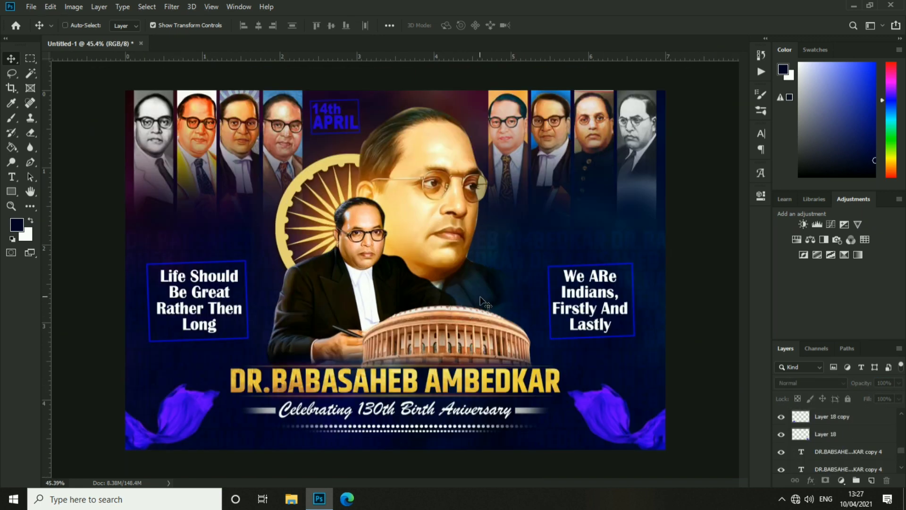
Open dg.psd and copy its pale Devanagari text into the banner just above the Layer 2 copy 2 layer
{"action": "left_click", "coordinate": [466, 114], "text": "ctrl"}
{"action": "scroll", "coordinate": [467, 114], "scroll_direction": "up", "scroll_amount": 1}
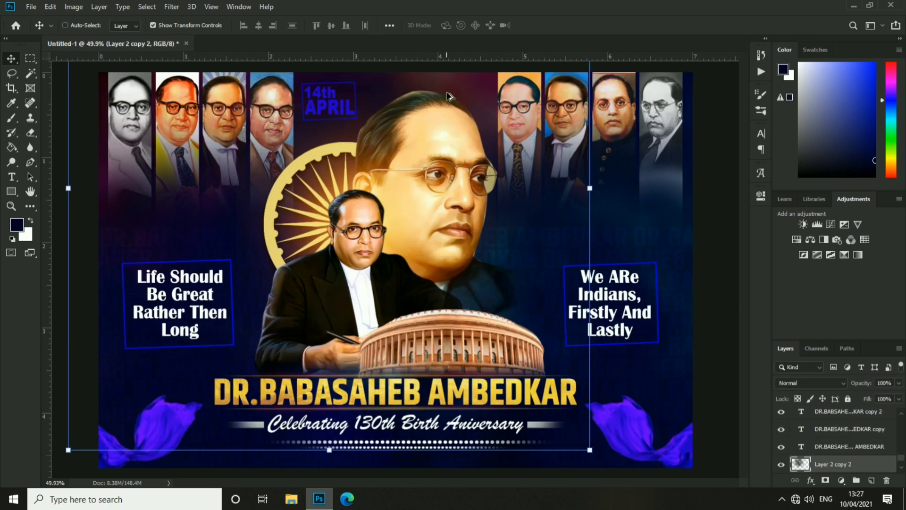
{"action": "left_click", "coordinate": [31, 6]}
{"action": "left_click", "coordinate": [47, 29]}
{"action": "left_click", "coordinate": [55, 170]}
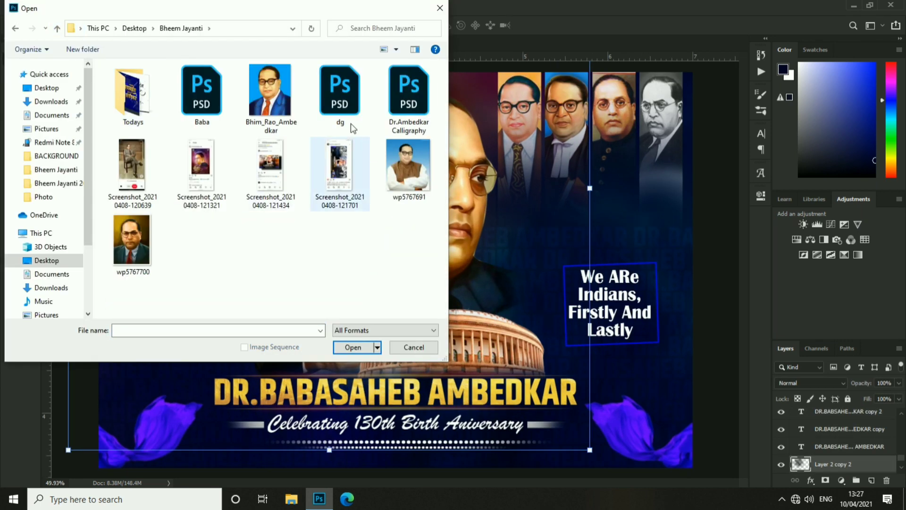
{"action": "double_click", "coordinate": [340, 91]}
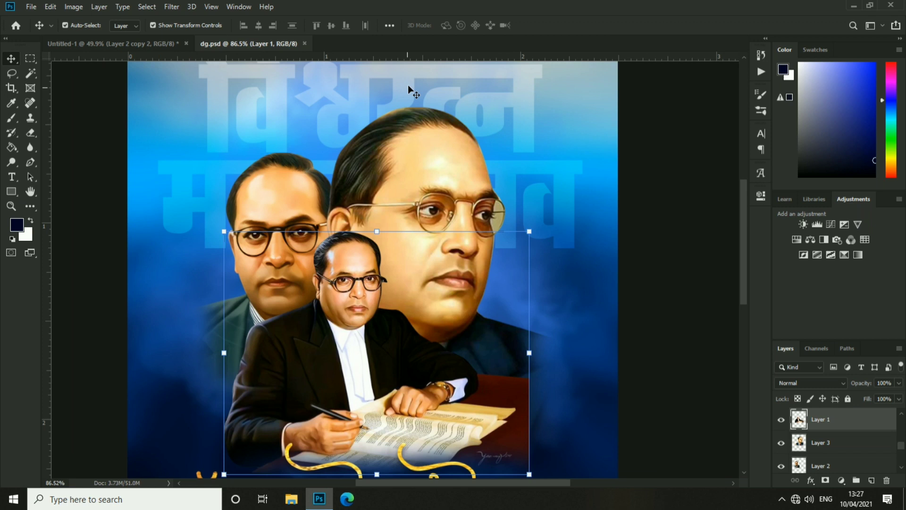
{"action": "left_click_drag", "start_coordinate": [408, 84], "coordinate": [387, 116]}
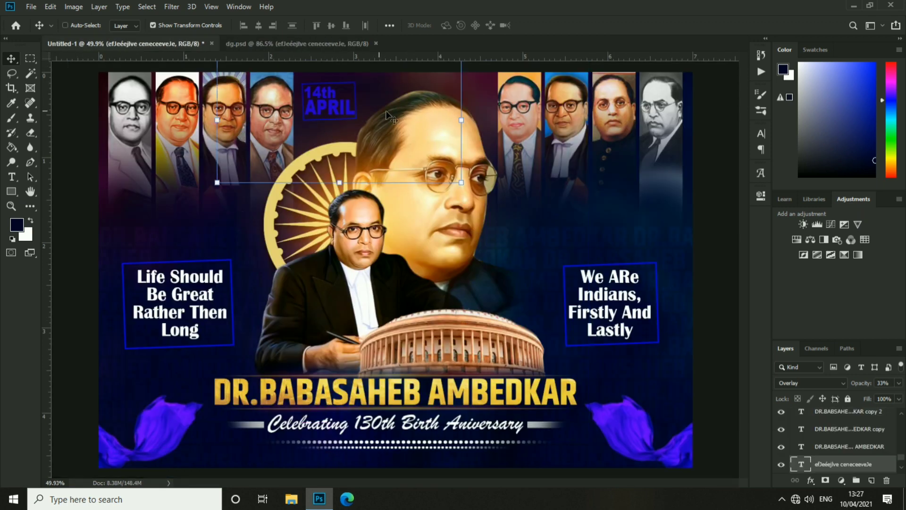
Scale down and center the Devanagari text behind the main portrait's head, set its opacity to 82%, and close dg.psd
{"action": "left_click_drag", "start_coordinate": [469, 125], "coordinate": [486, 114]}
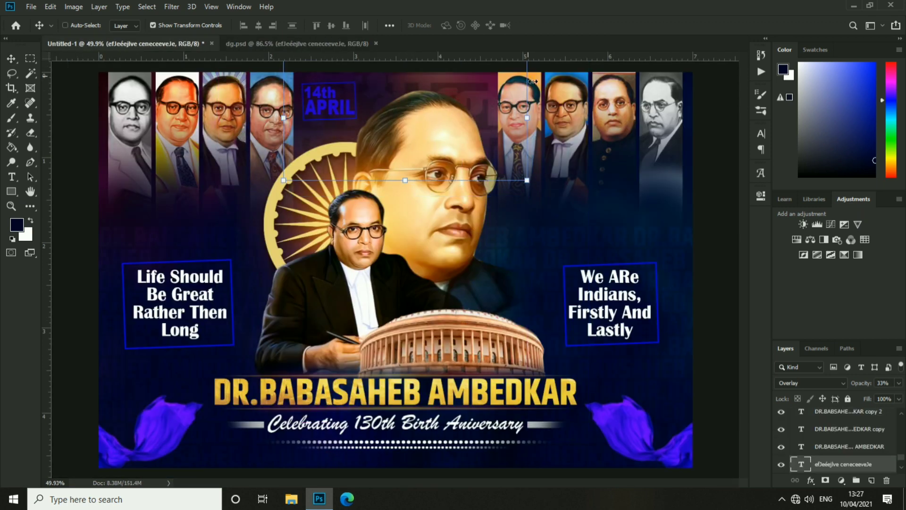
{"action": "left_click_drag", "start_coordinate": [534, 82], "coordinate": [478, 107]}
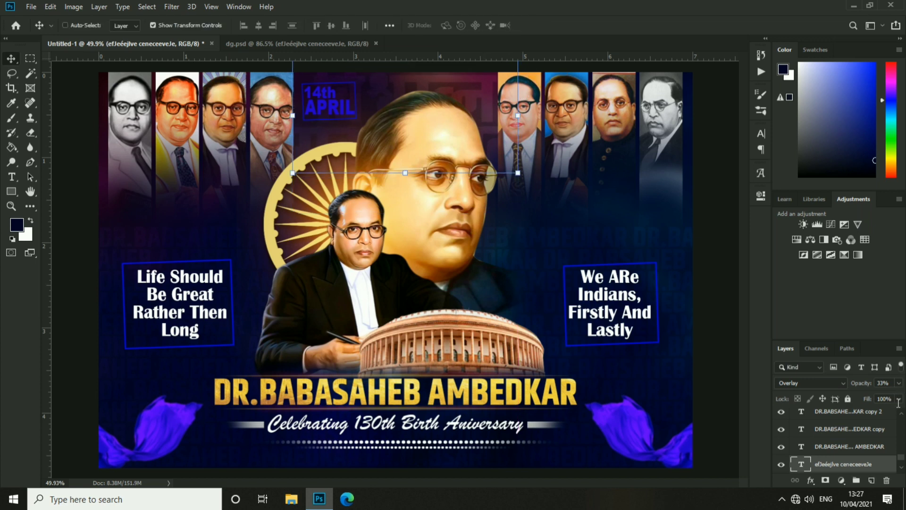
{"action": "scroll", "coordinate": [467, 128], "scroll_direction": "down", "scroll_amount": 1}
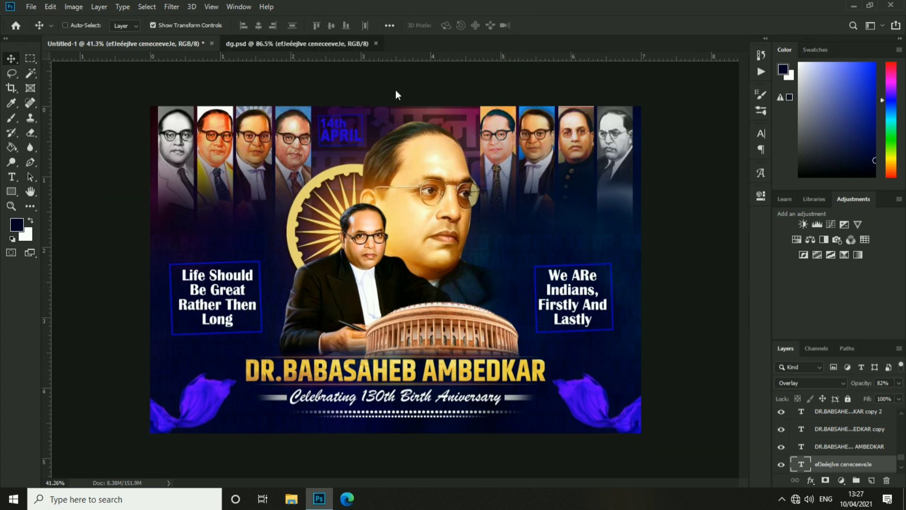
{"action": "left_click", "coordinate": [342, 43]}
{"action": "key", "text": "ctrl+minus"}
{"action": "left_click", "coordinate": [376, 44]}
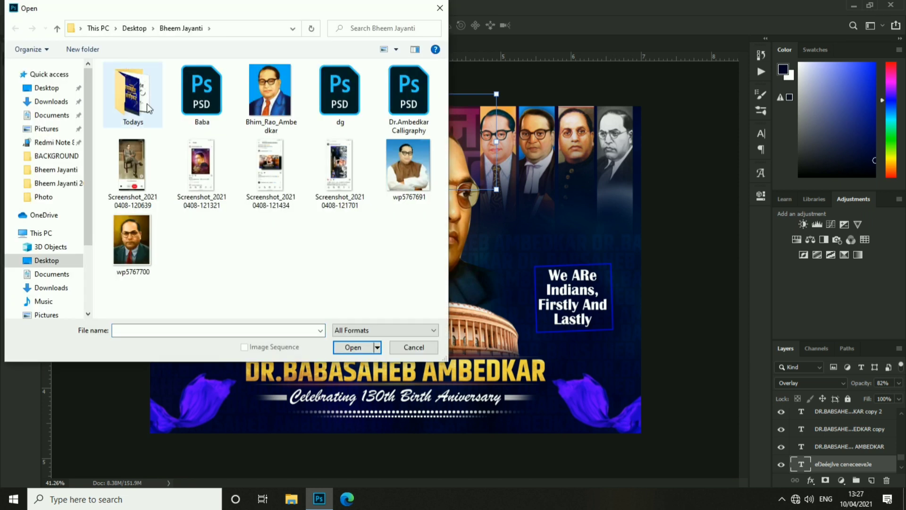
Add the Light 1 image from the Bheem Jayanti 2021 folder behind the main portrait and change its blend mode
{"action": "key", "text": "alt+Up"}
{"action": "scroll", "coordinate": [237, 137], "scroll_direction": "down", "scroll_amount": 1}
{"action": "double_click", "coordinate": [266, 199]}
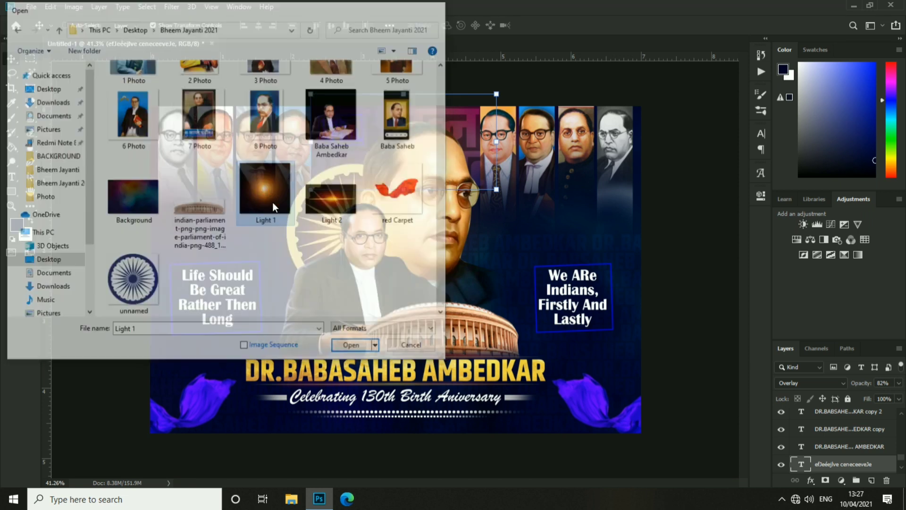
{"action": "left_click_drag", "start_coordinate": [188, 49], "coordinate": [443, 189]}
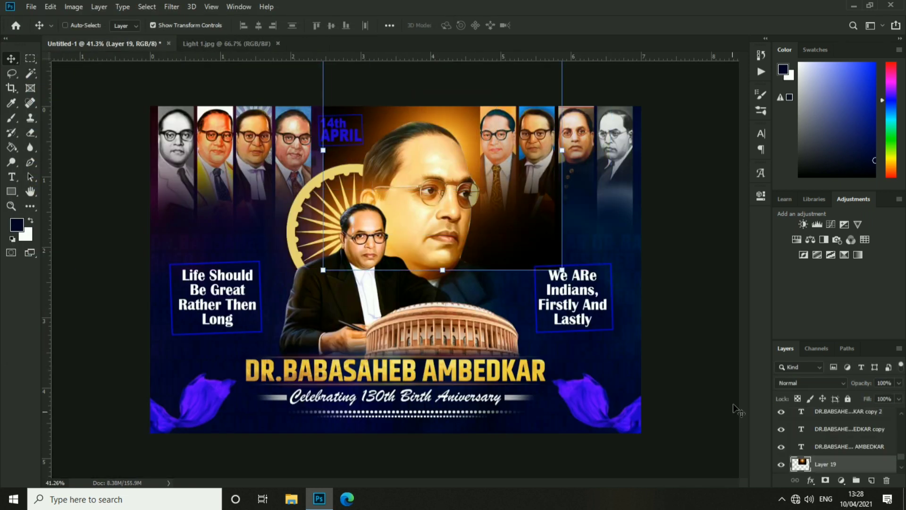
{"action": "left_click", "coordinate": [810, 383]}
{"action": "left_click", "coordinate": [786, 299]}
{"action": "left_click_drag", "start_coordinate": [456, 147], "coordinate": [393, 111]}
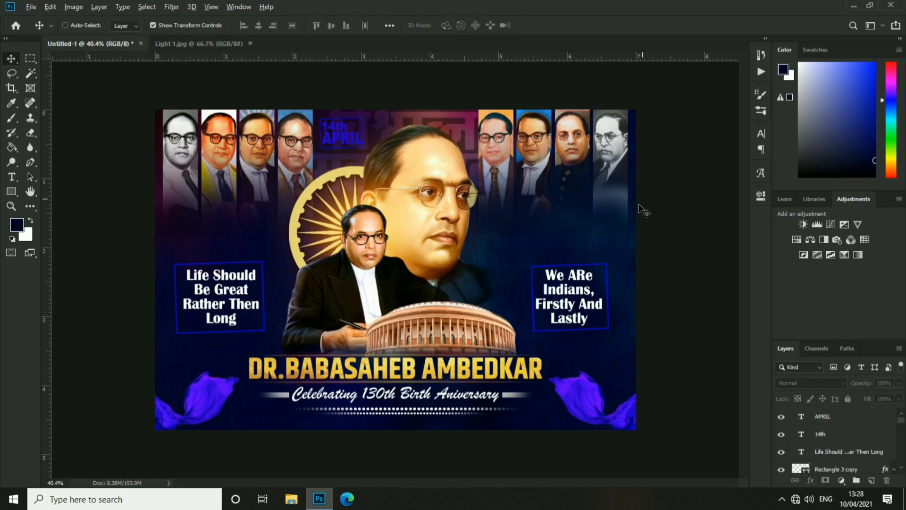
Close Light 1.jpg and duplicate the whole banner document
{"action": "scroll", "coordinate": [633, 250], "scroll_direction": "up", "scroll_amount": 1}
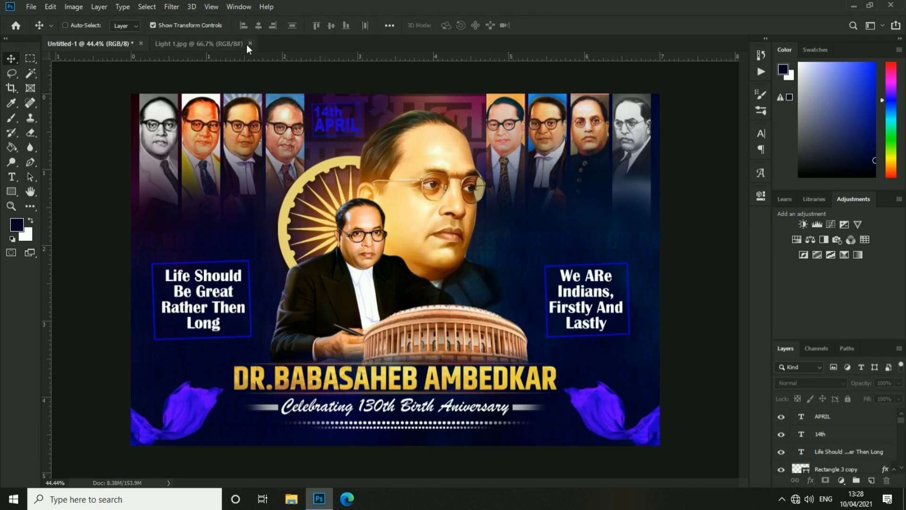
{"action": "left_click", "coordinate": [73, 7]}
{"action": "left_click", "coordinate": [80, 162]}
{"action": "left_click", "coordinate": [543, 150]}
Try 3D LUT presets through FuturisticBleak.3DL in a Color Lookup adjustment directly above Layer 1
{"action": "scroll", "coordinate": [458, 262], "scroll_direction": "down", "scroll_amount": 1}
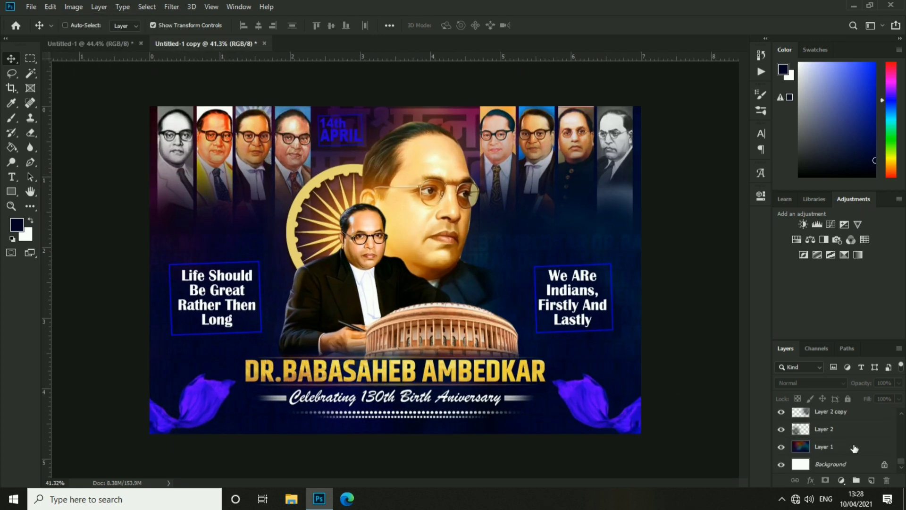
{"action": "left_click", "coordinate": [855, 448]}
{"action": "left_click", "coordinate": [842, 480]}
{"action": "left_click", "coordinate": [853, 422]}
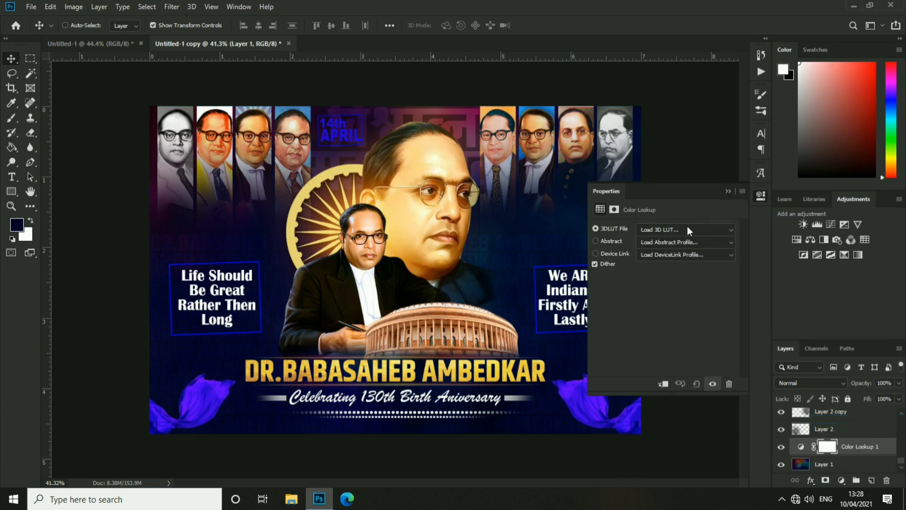
{"action": "left_click", "coordinate": [686, 229]}
{"action": "left_click", "coordinate": [667, 46]}
{"action": "key", "text": "Down"}
{"action": "key", "text": "Down"}
{"action": "key", "text": "Down"}
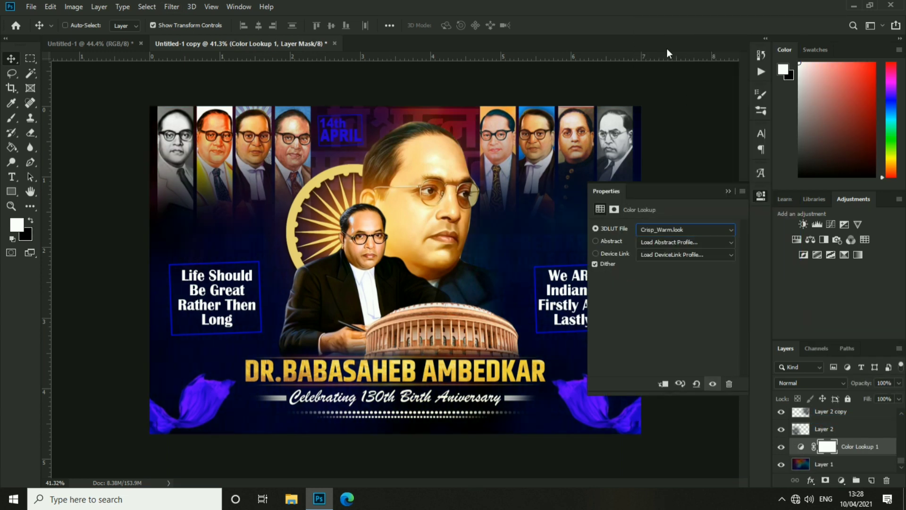
{"action": "key", "text": "Down"}
{"action": "key", "text": "Down"}
{"action": "key", "text": "Down"}
{"action": "key", "text": "Down"}
{"action": "key", "text": "Down"}
{"action": "key", "text": "Down"}
{"action": "key", "text": "Down"}
{"action": "key", "text": "Down"}
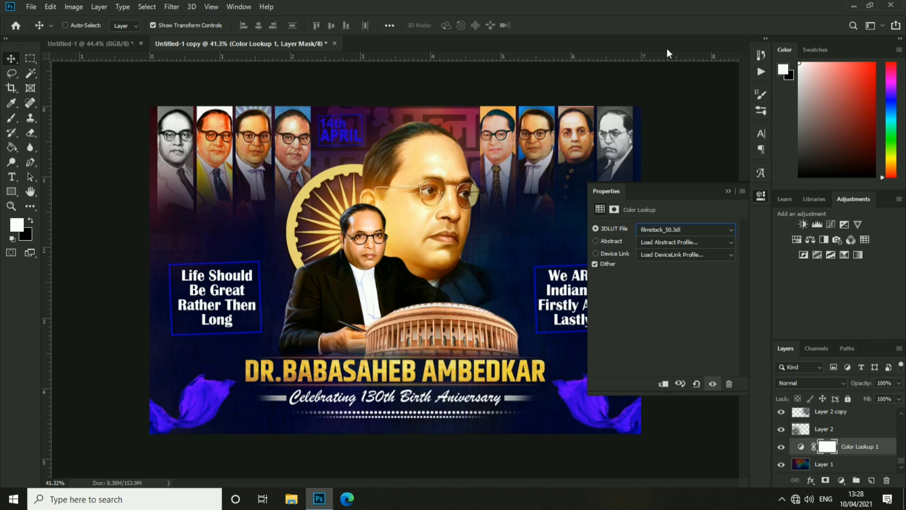
{"action": "key", "text": "Down"}
{"action": "key", "text": "Down"}
{"action": "key", "text": "Down"}
{"action": "key", "text": "Down"}
{"action": "key", "text": "Down"}
{"action": "key", "text": "Down"}
{"action": "key", "text": "Down"}
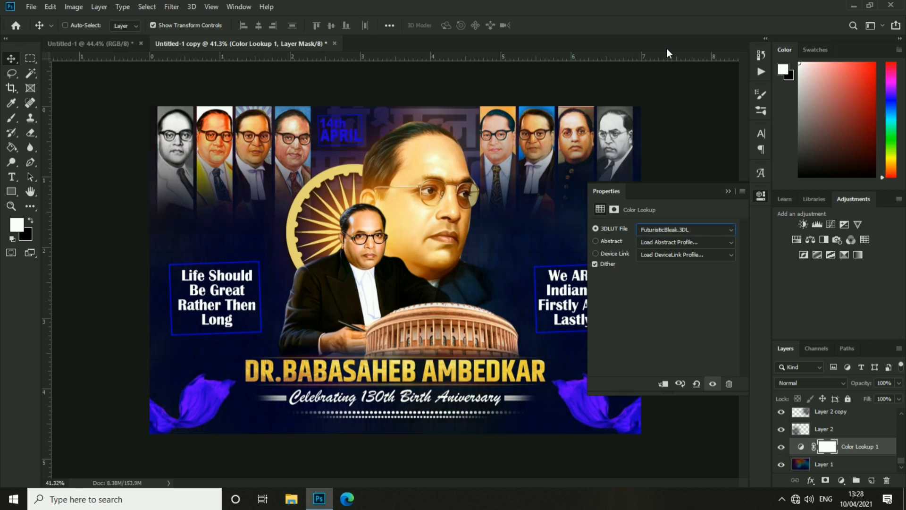
{"action": "left_click", "coordinate": [728, 191]}
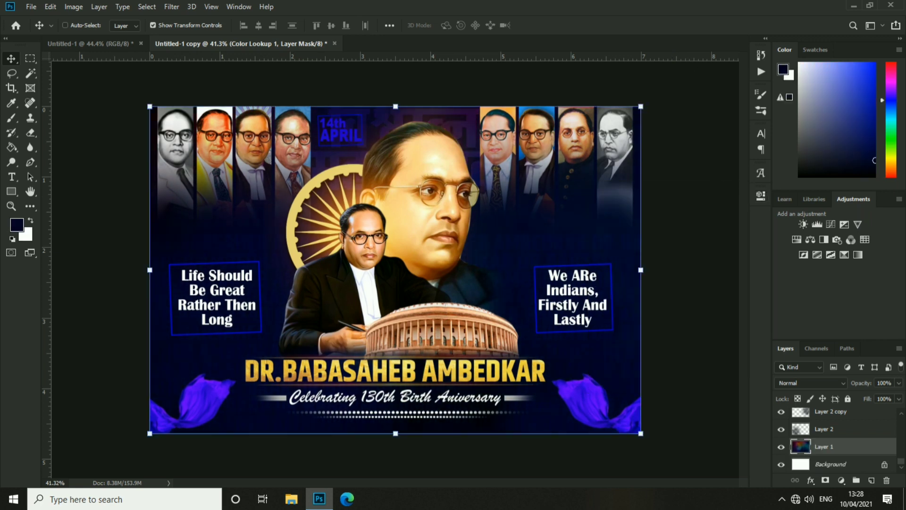
Flatten the duplicated banner document and make a copy of its Background layer
{"action": "left_click", "coordinate": [99, 7]}
{"action": "left_click", "coordinate": [151, 444]}
{"action": "left_click_drag", "start_coordinate": [845, 417], "coordinate": [872, 480]}
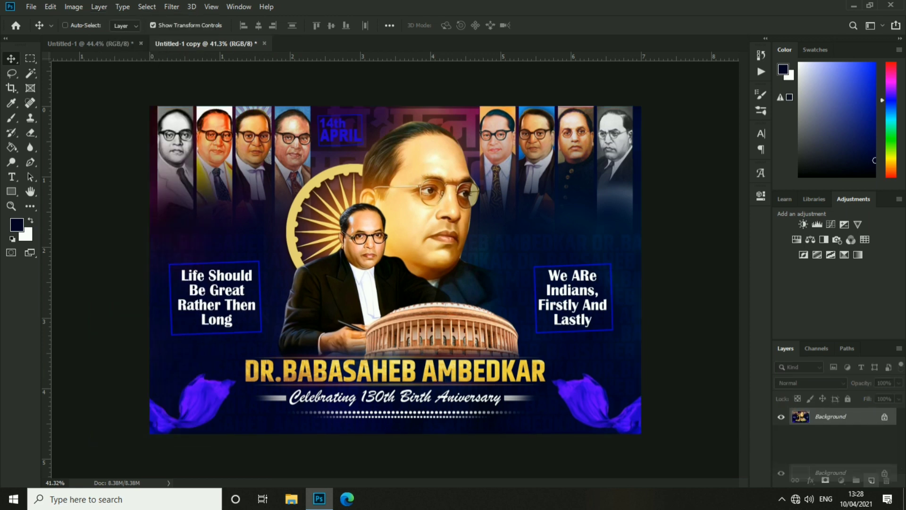
Add a Color Lookup adjustment above the Background copy layer, cancelling the loading of an external LUT file
{"action": "left_click", "coordinate": [841, 480]}
{"action": "left_click", "coordinate": [841, 420]}
{"action": "left_click", "coordinate": [662, 228]}
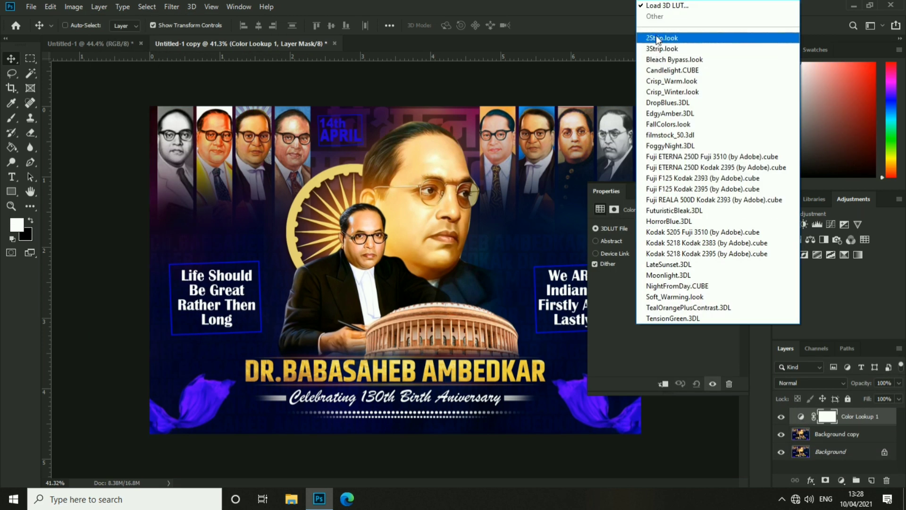
{"action": "left_click", "coordinate": [661, 7]}
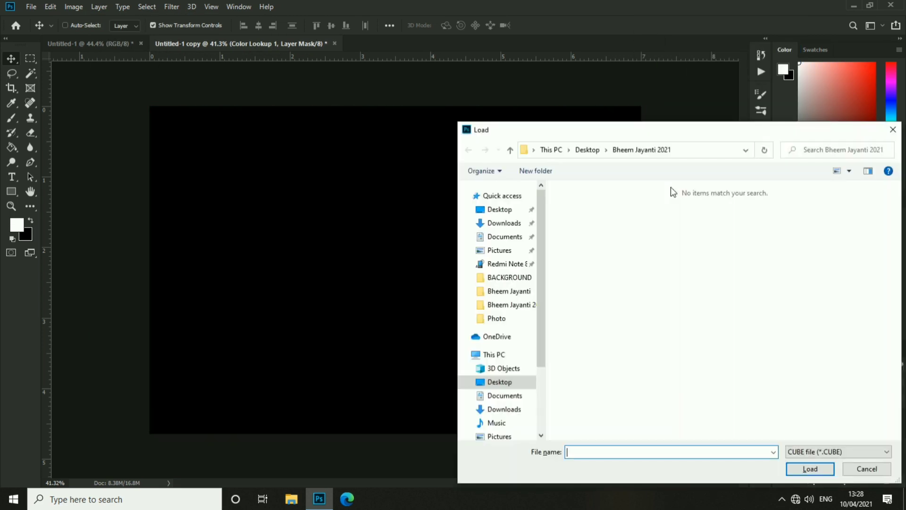
{"action": "left_click", "coordinate": [867, 469]}
Try the 3D LUT presets one after another from Candlelight.CUBE through TensionGreen.3DL in the Color Lookup adjustment above Background copy
{"action": "left_click", "coordinate": [680, 229]}
{"action": "left_click", "coordinate": [661, 59]}
{"action": "key", "text": "Down"}
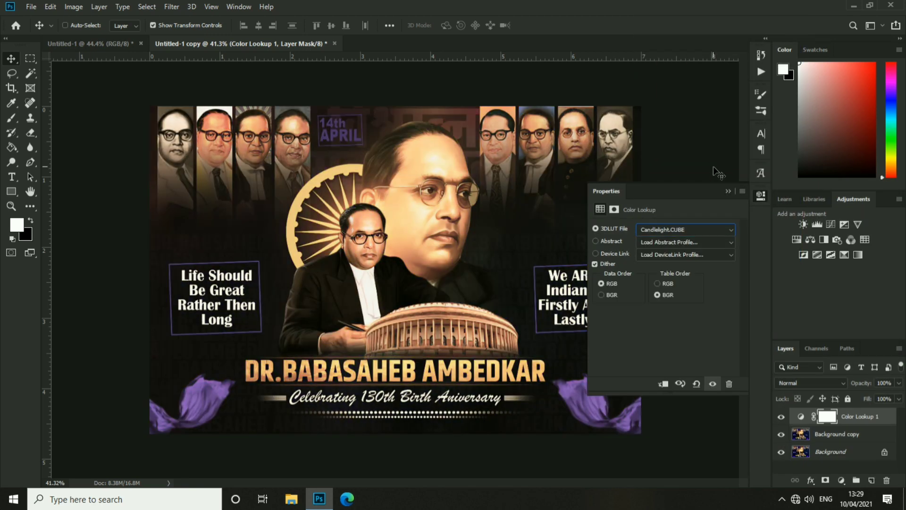
{"action": "key", "text": "Down"}
{"action": "key", "text": "Down"}
{"action": "key", "text": "Down"}
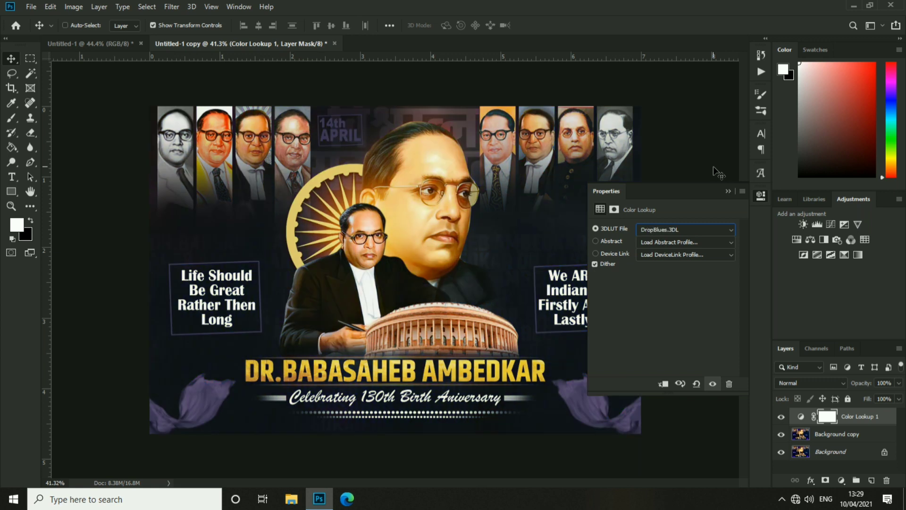
{"action": "key", "text": "Down"}
{"action": "key", "text": "Down"}
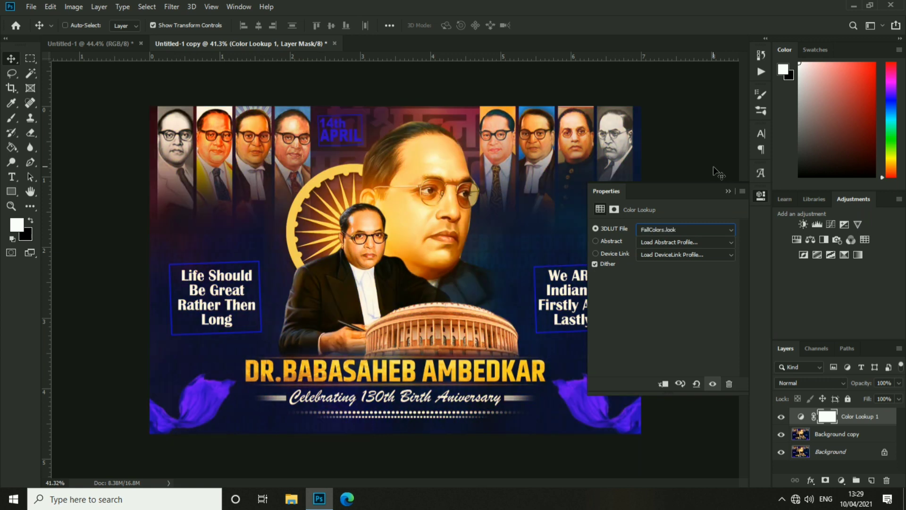
{"action": "key", "text": "Down"}
{"action": "key", "text": "Down"}
{"action": "key", "text": "Down"}
{"action": "key", "text": "Down"}
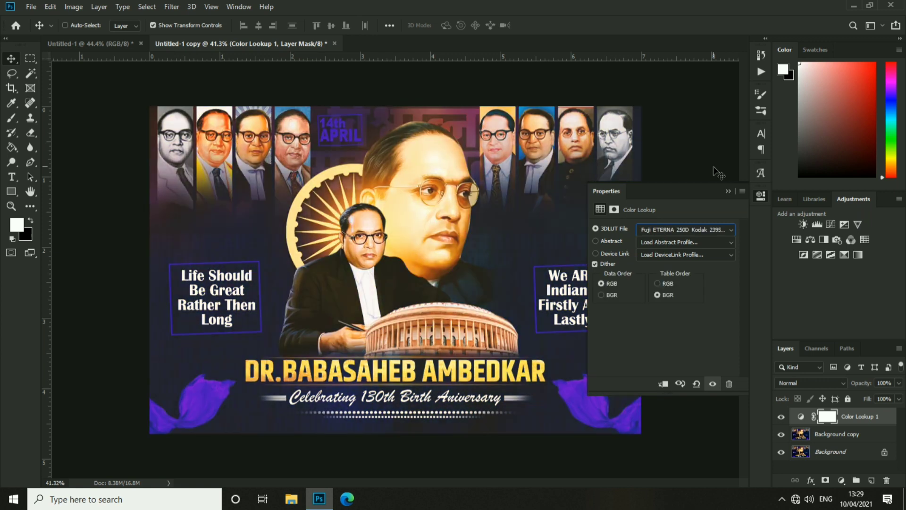
{"action": "key", "text": "Down"}
{"action": "key", "text": "Down"}
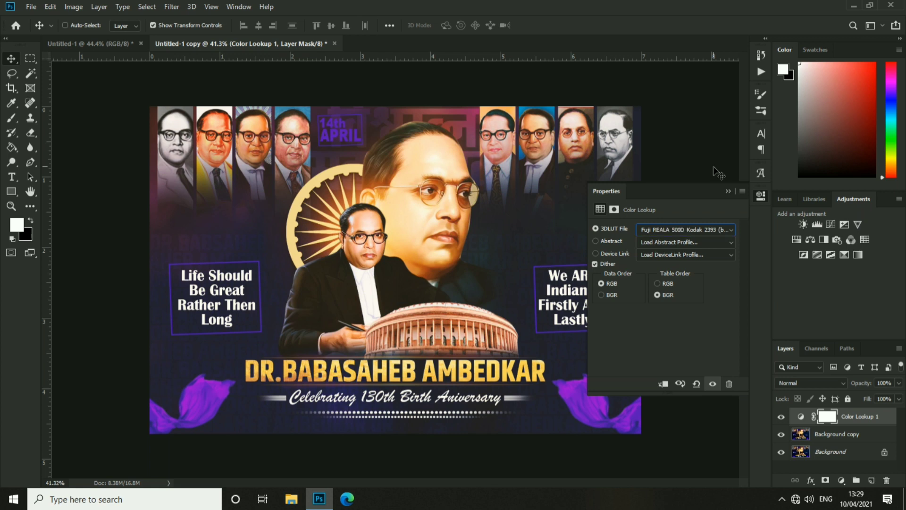
{"action": "key", "text": "Down"}
{"action": "key", "text": "Up"}
{"action": "key", "text": "Down"}
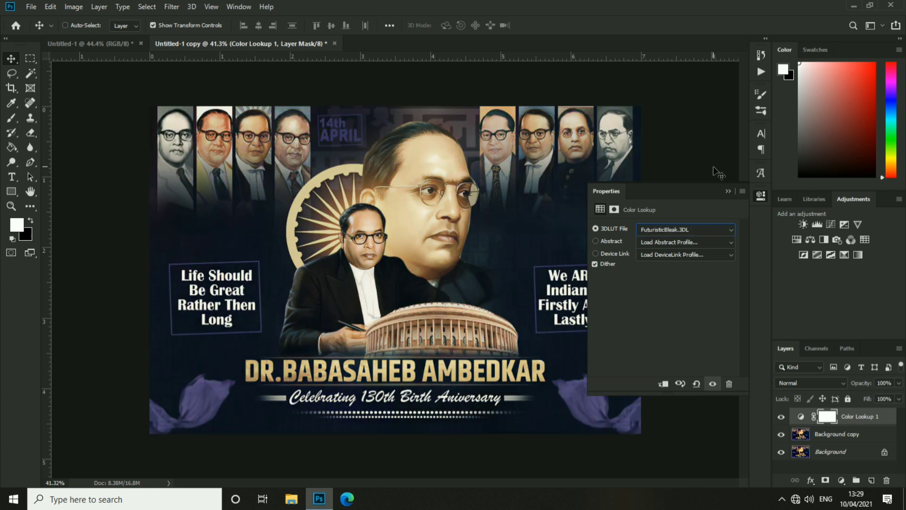
{"action": "key", "text": "Down"}
{"action": "key", "text": "Down"}
{"action": "key", "text": "Down"}
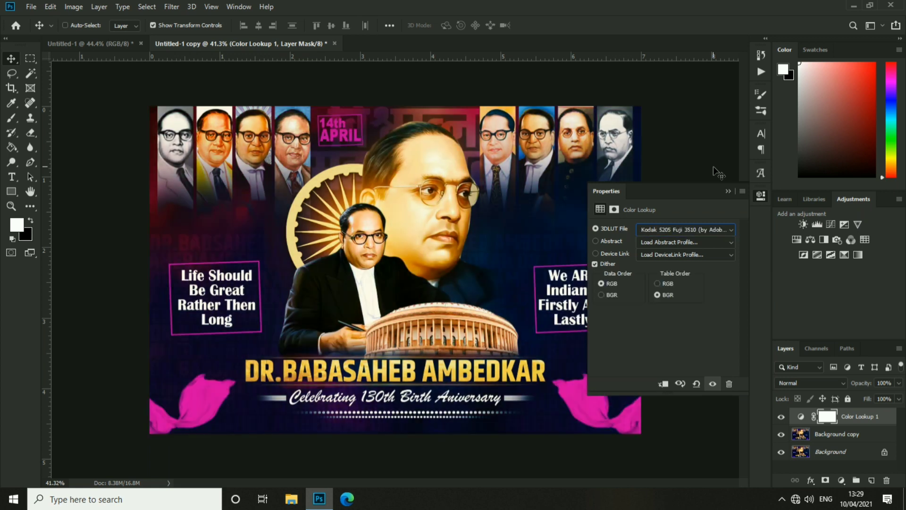
{"action": "key", "text": "Down"}
{"action": "key", "text": "Down"}
{"action": "key", "text": "Down"}
{"action": "key", "text": "Down"}
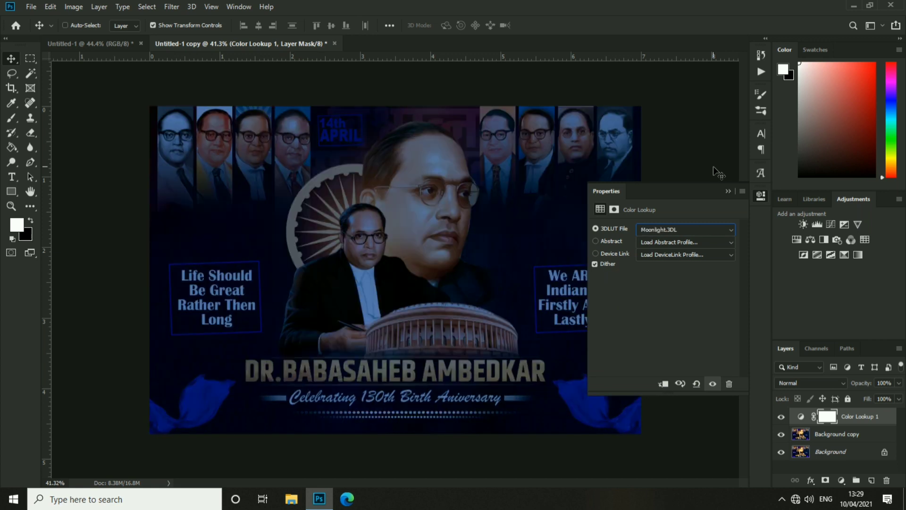
{"action": "key", "text": "Down"}
{"action": "key", "text": "Down"}
{"action": "key", "text": "Down"}
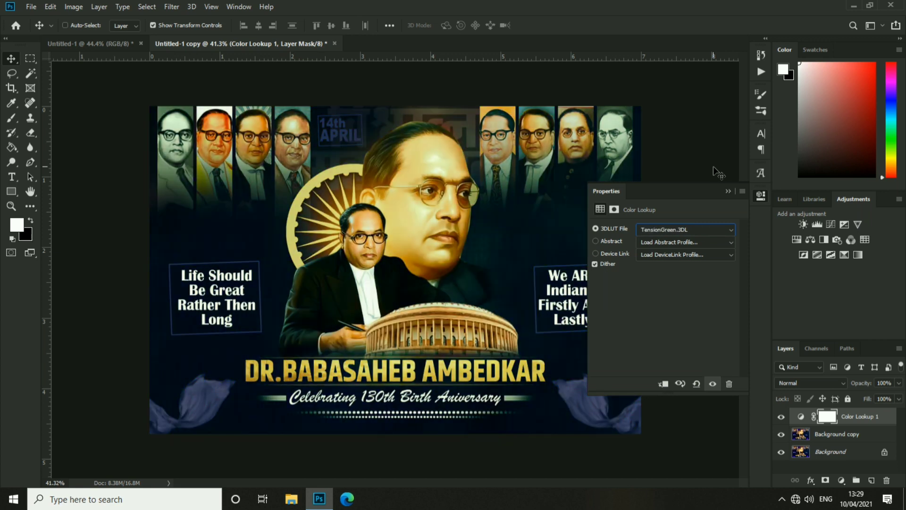
Compare the 3D LUT presets again in reverse order, from TensionGreen.3DL back through FuturisticBleak.3DL and FallColors.look to Candlelight.CUBE
{"action": "key", "text": "Up"}
{"action": "key", "text": "Up"}
{"action": "key", "text": "Up"}
{"action": "key", "text": "Up"}
{"action": "key", "text": "Up"}
{"action": "key", "text": "Up"}
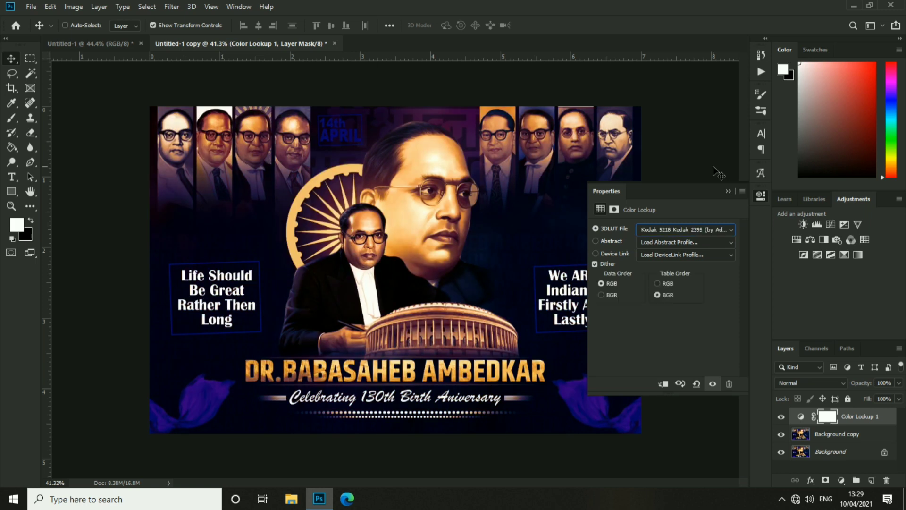
{"action": "key", "text": "Down"}
{"action": "key", "text": "Up"}
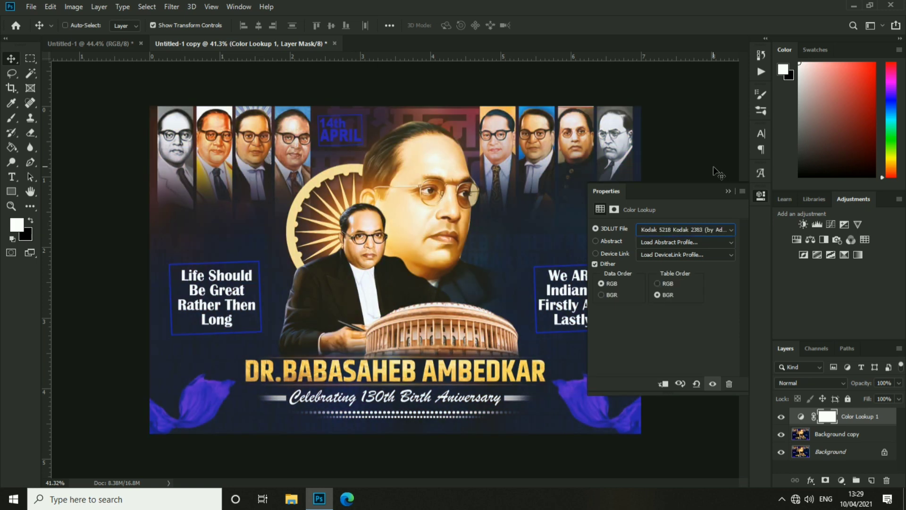
{"action": "key", "text": "Up"}
{"action": "key", "text": "Up"}
{"action": "key", "text": "Up"}
{"action": "key", "text": "Up"}
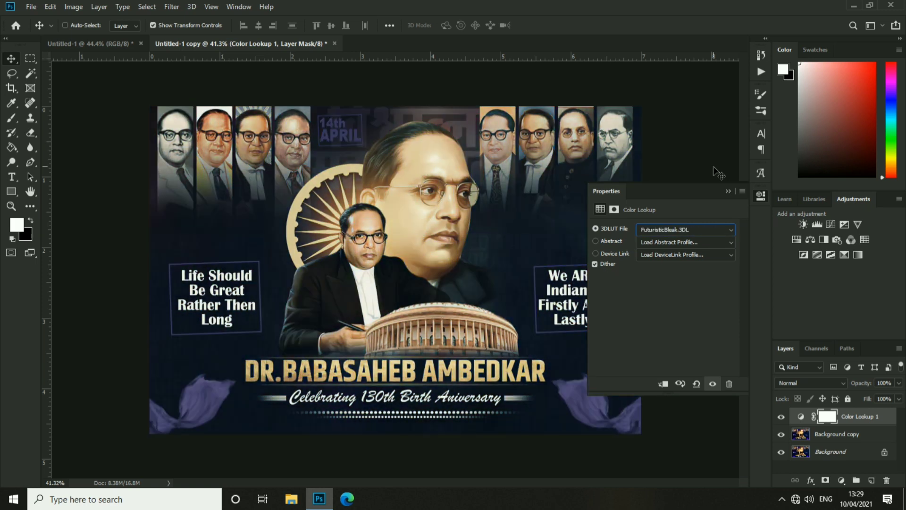
{"action": "key", "text": "Up"}
{"action": "key", "text": "Up"}
{"action": "key", "text": "Up"}
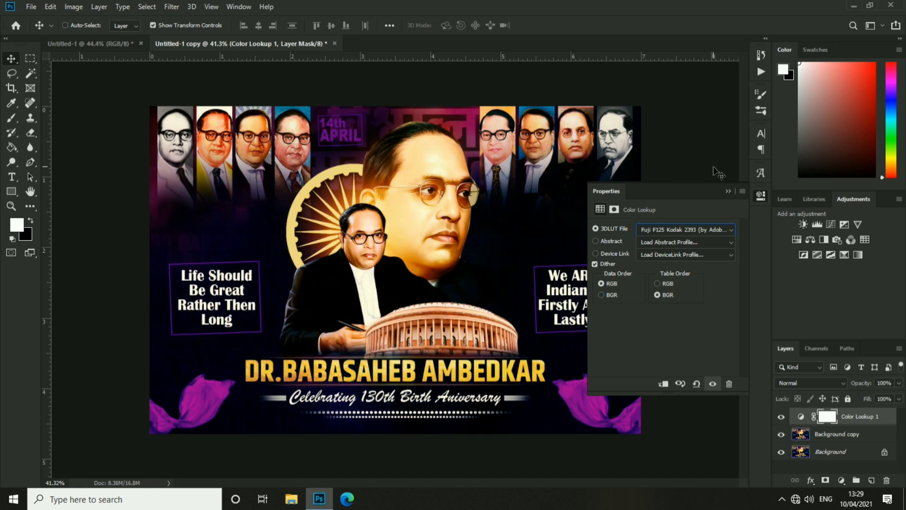
{"action": "key", "text": "Up"}
{"action": "key", "text": "Up"}
{"action": "key", "text": "Up"}
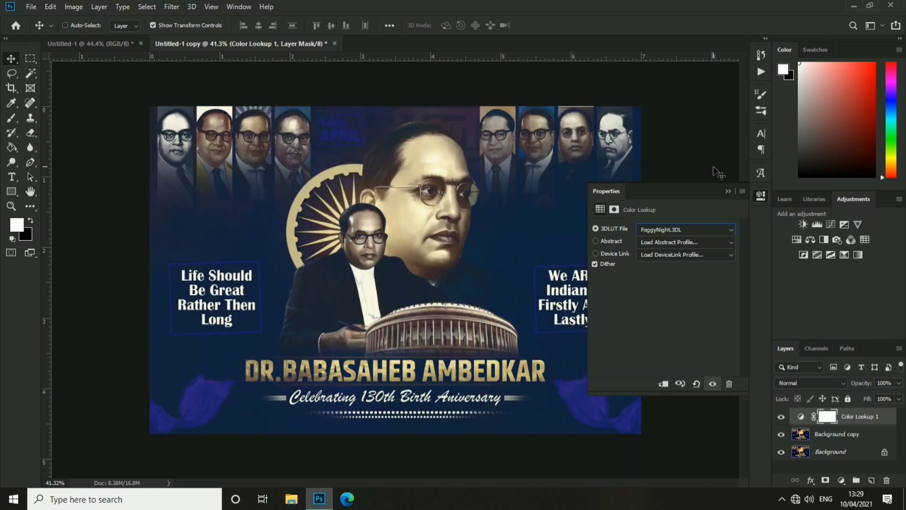
{"action": "key", "text": "Up"}
{"action": "key", "text": "Up"}
{"action": "key", "text": "Up"}
{"action": "key", "text": "Down"}
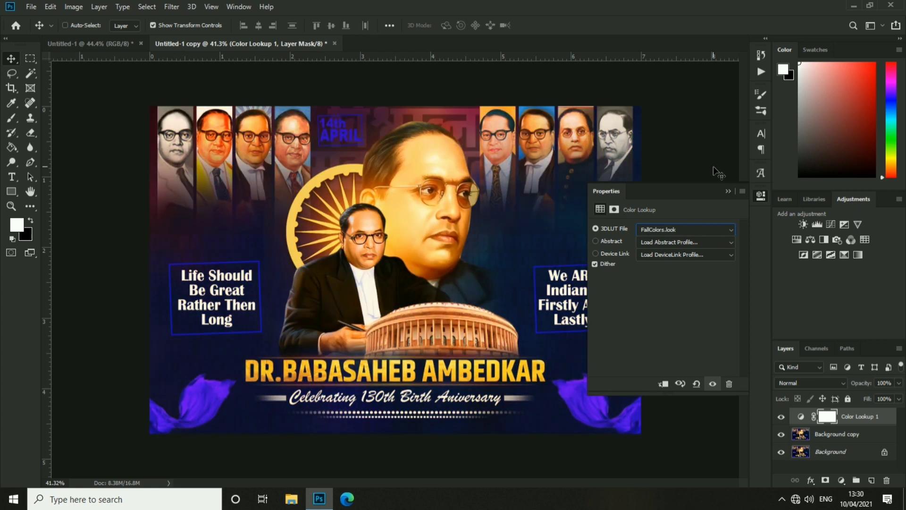
{"action": "key", "text": "Up"}
{"action": "key", "text": "Up"}
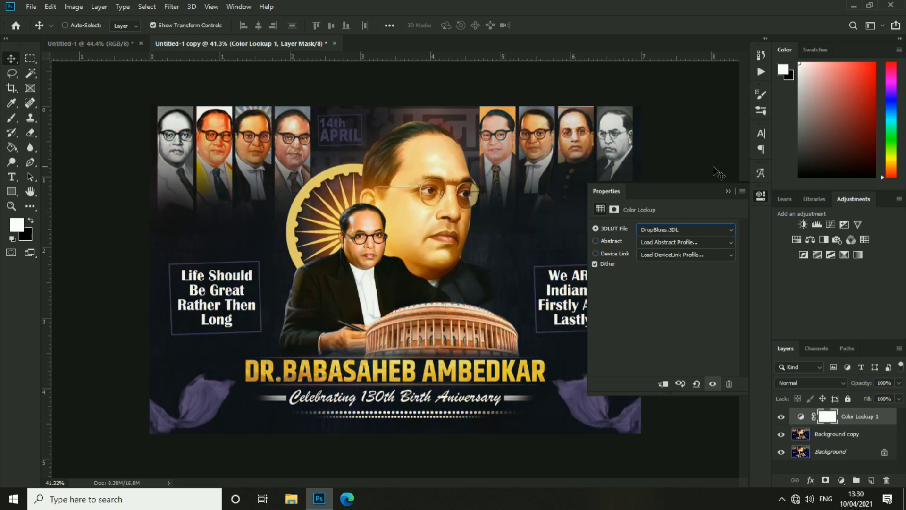
{"action": "key", "text": "Up"}
{"action": "key", "text": "Up"}
{"action": "key", "text": "Up"}
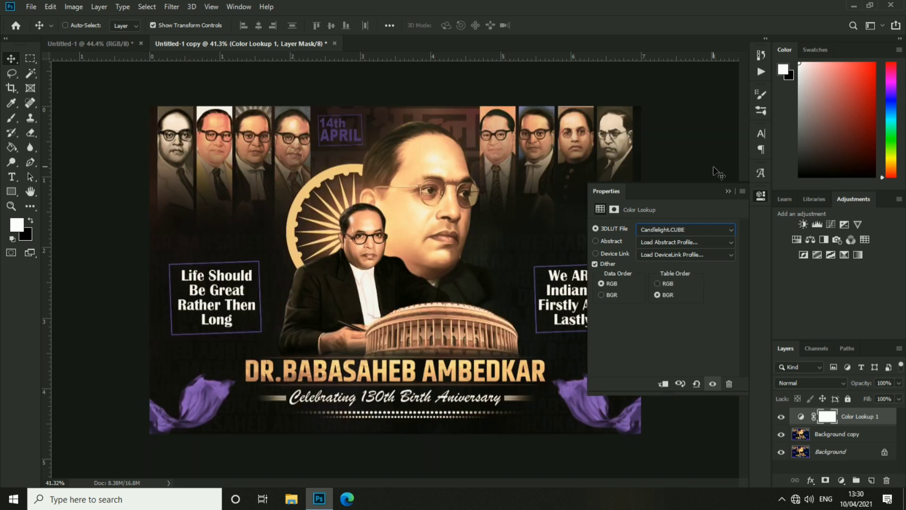
Set the Color Lookup adjustment's 3D LUT to 3Strip.look
{"action": "key", "text": "Up"}
{"action": "key", "text": "Down"}
{"action": "key", "text": "Up"}
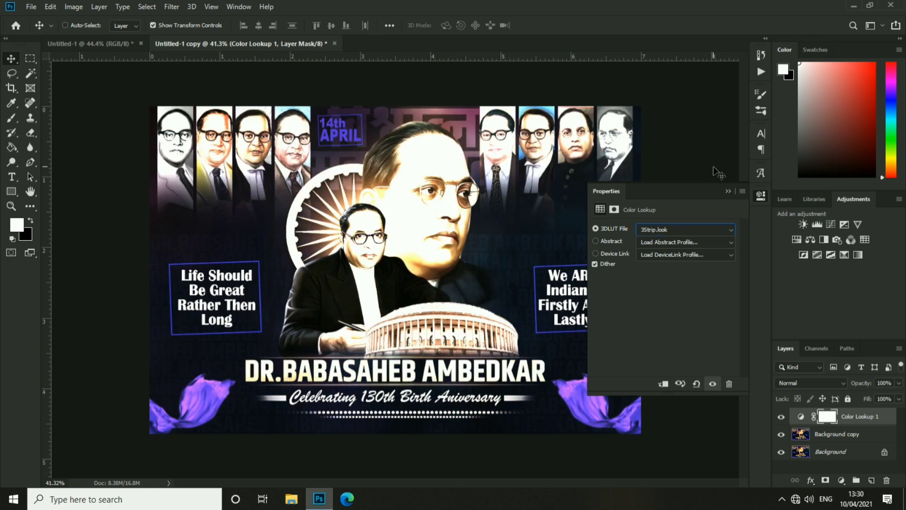
{"action": "key", "text": "Up"}
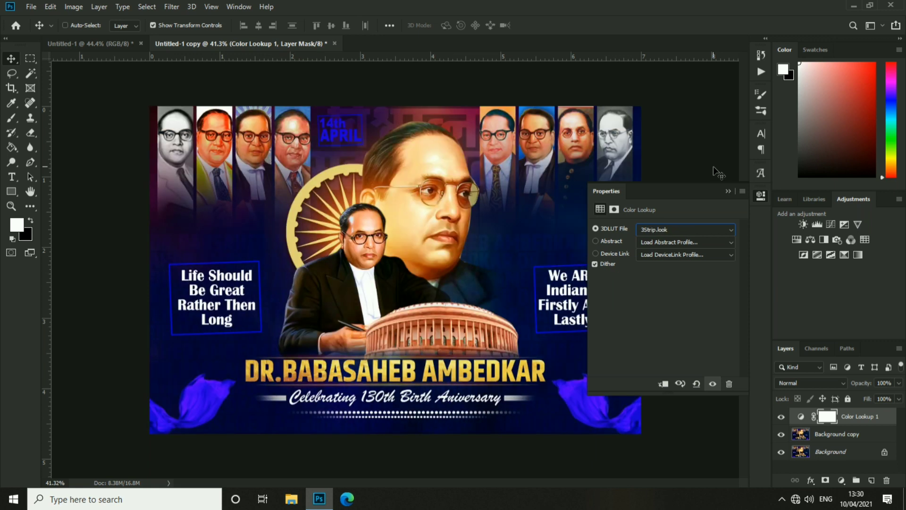
{"action": "key", "text": "Up"}
{"action": "key", "text": "Down"}
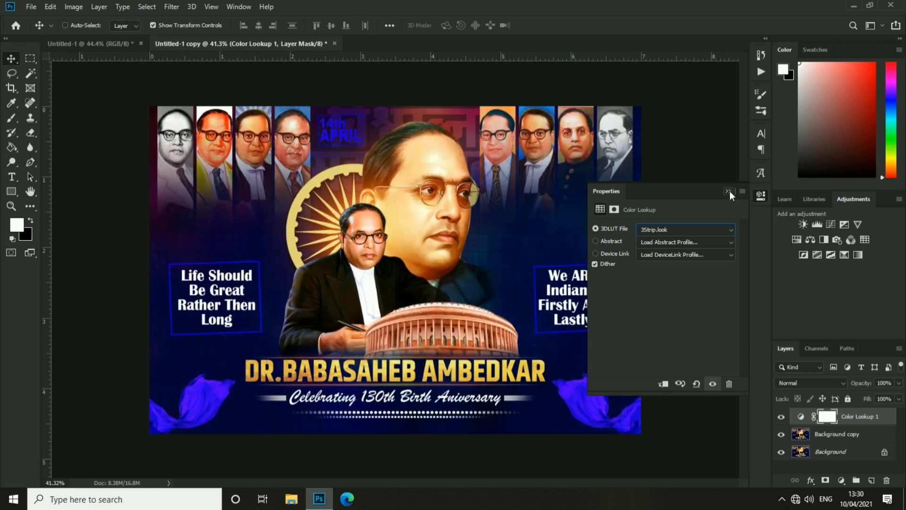